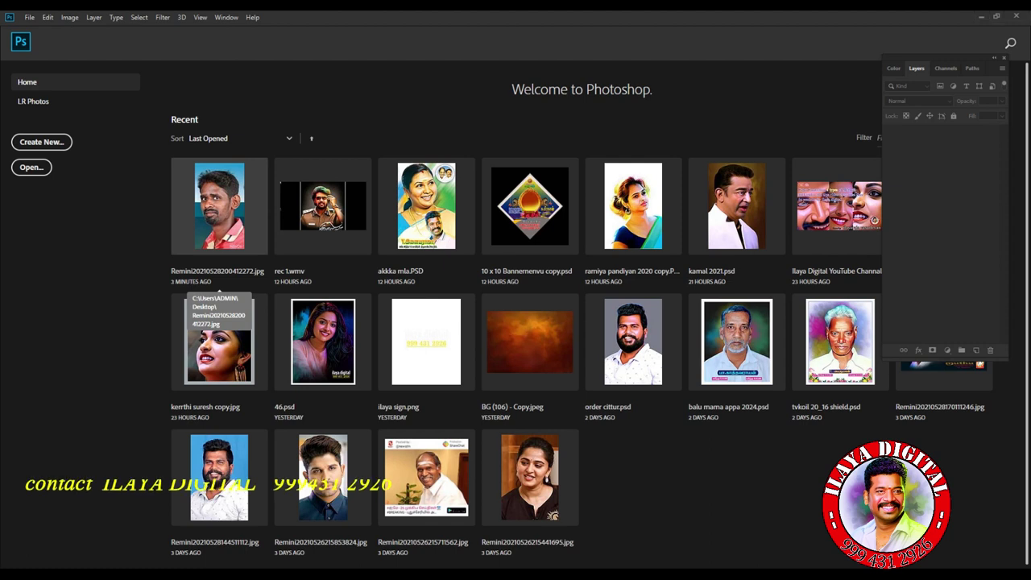
Open the recent portrait Remini20210528200412272.jpg and convert its locked Background into an editable layer named Layer 0.
click(194, 278)
double_click(933, 135)
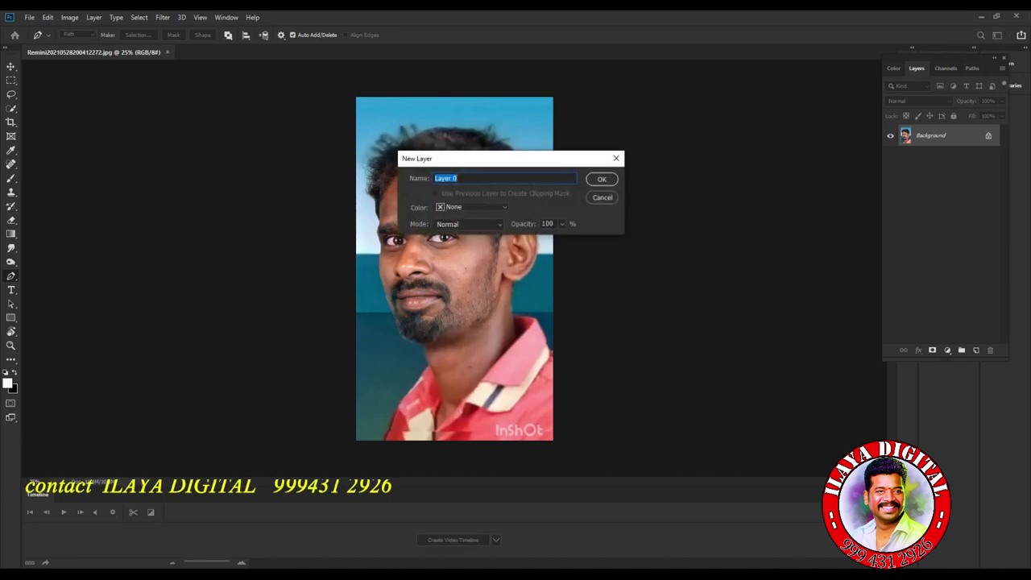
key(Return)
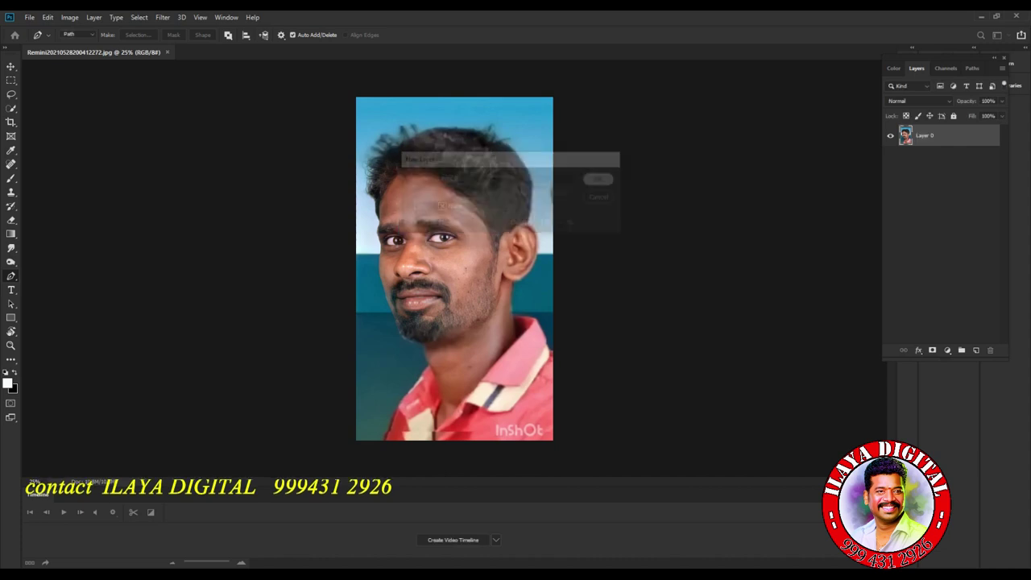
Resize the image to 6 inches wide at a resolution of 300 pixels per inch.
key(ctrl+alt+i)
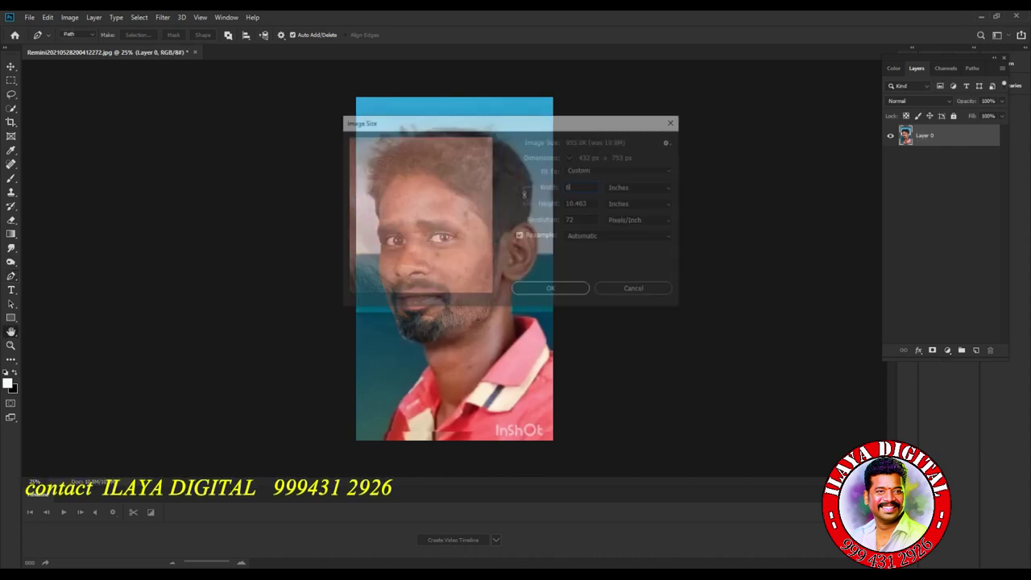
text(6)
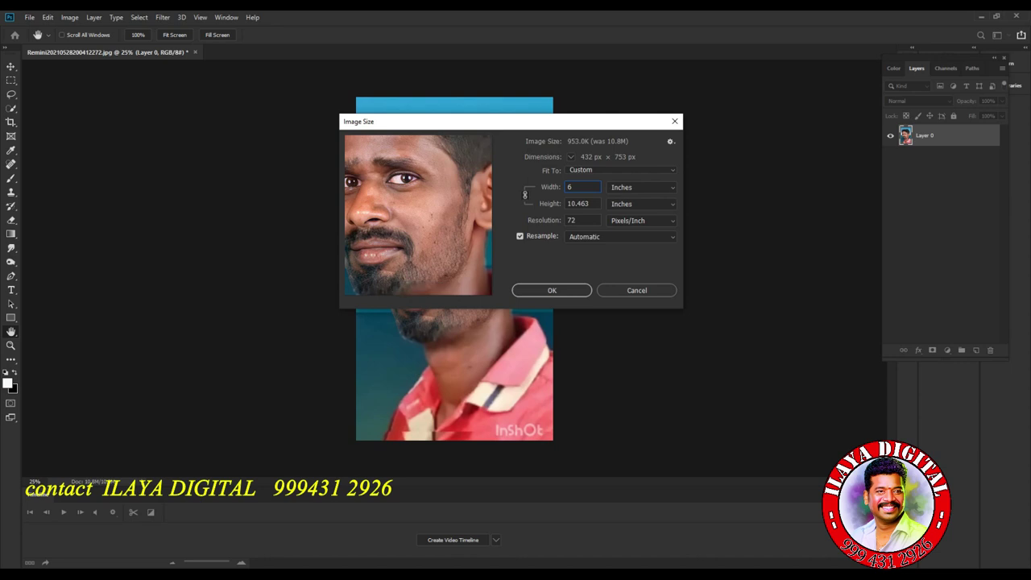
key(Tab)
key(Tab)
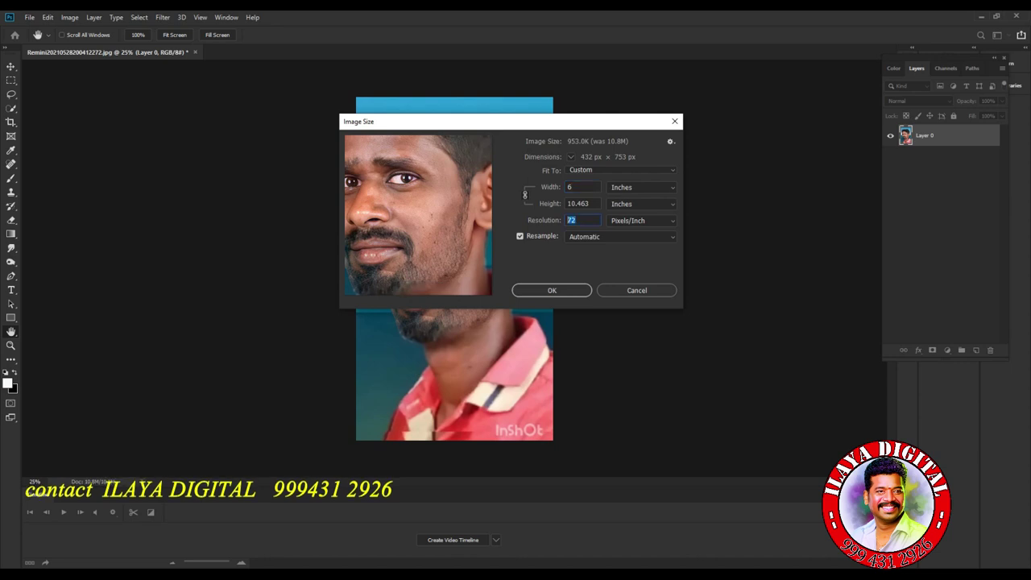
text(300)
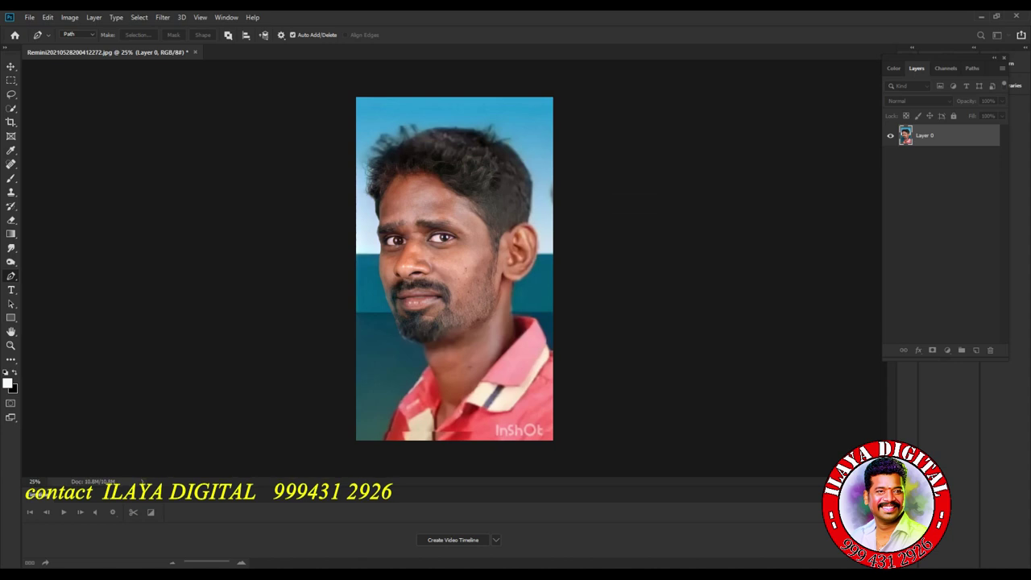
key(ctrl+0)
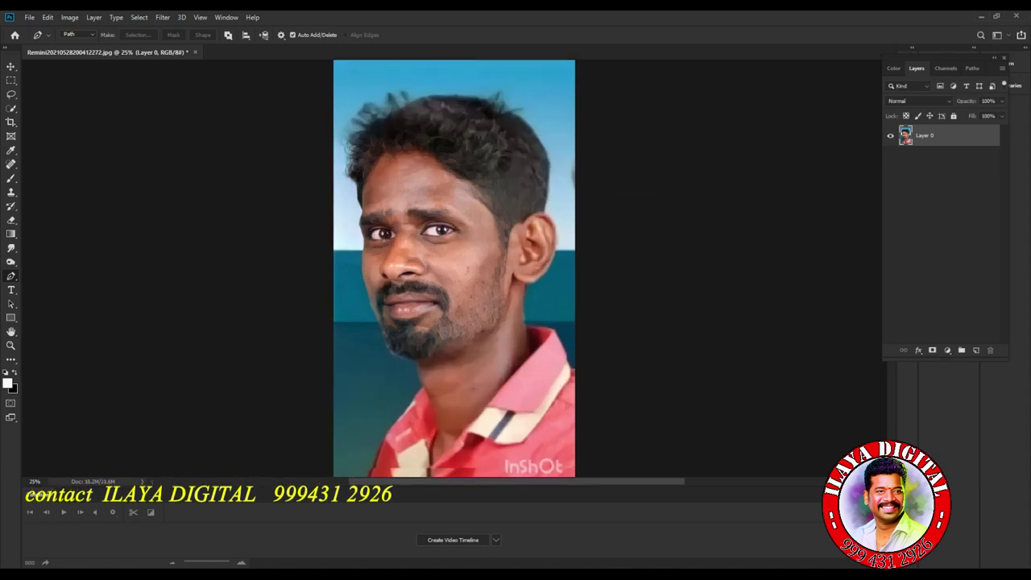
Enlarge the image to a width of 15 inches.
key(ctrl+alt+i)
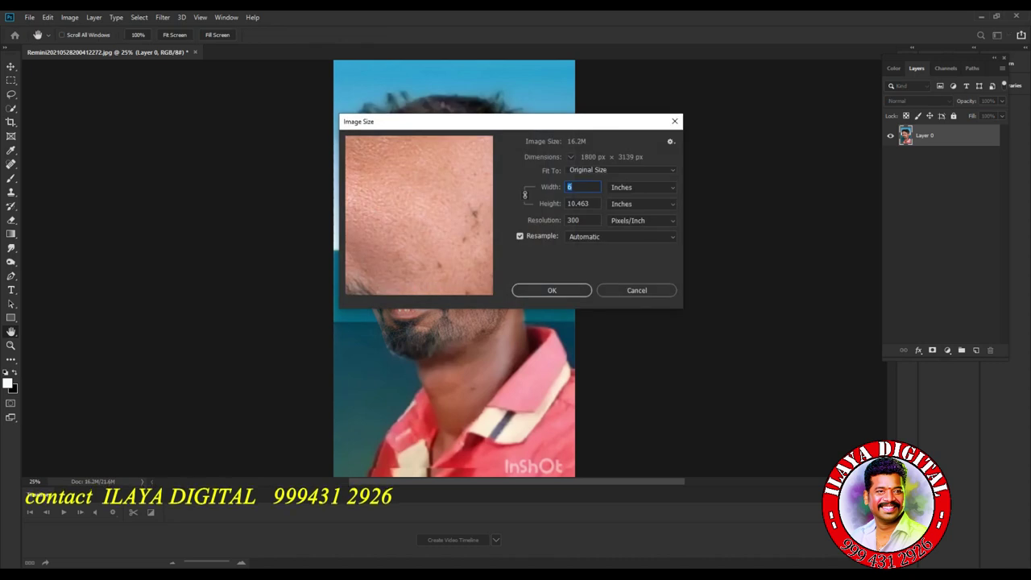
text(12)
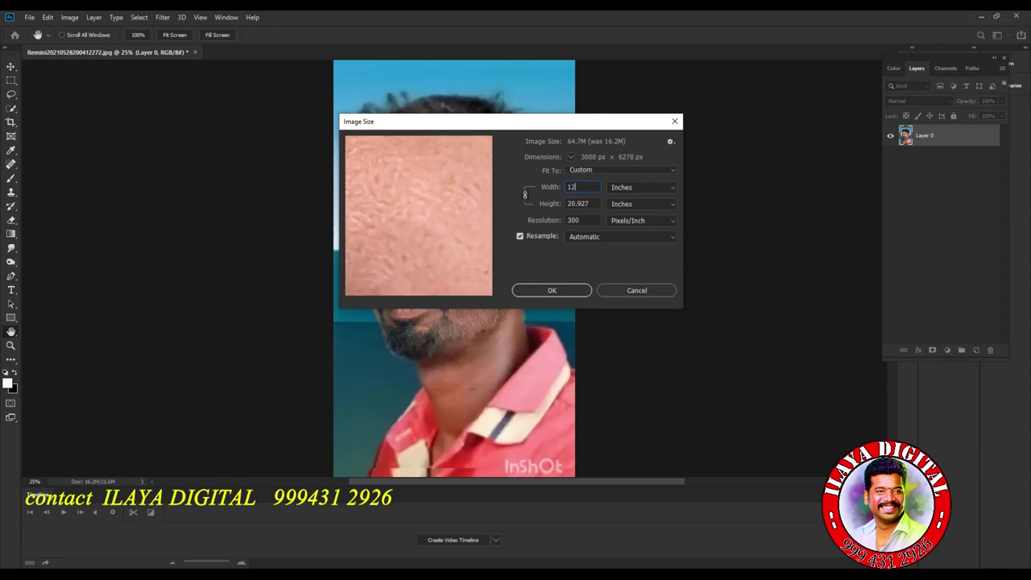
key(BackSpace)
text(5)
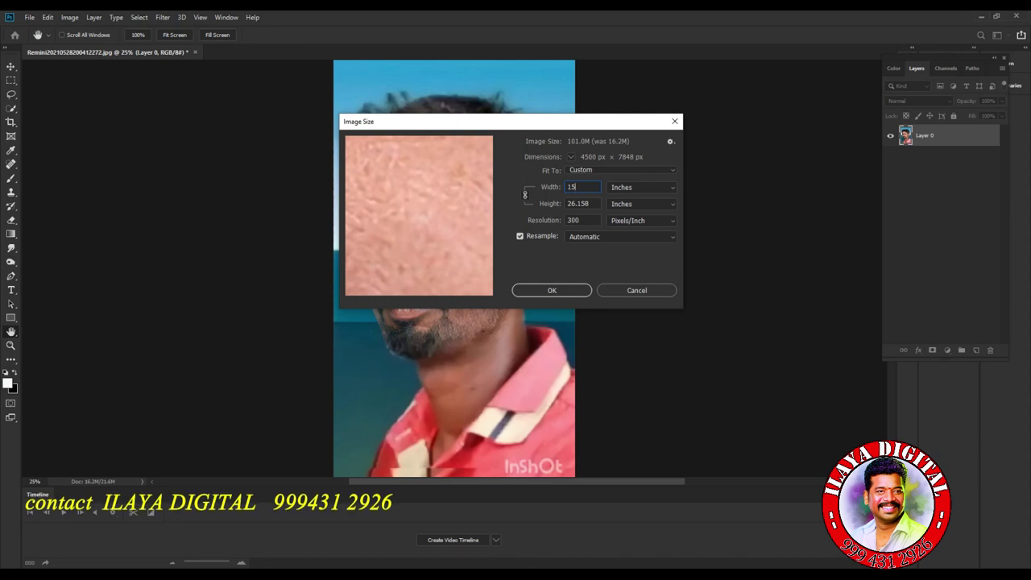
key(Return)
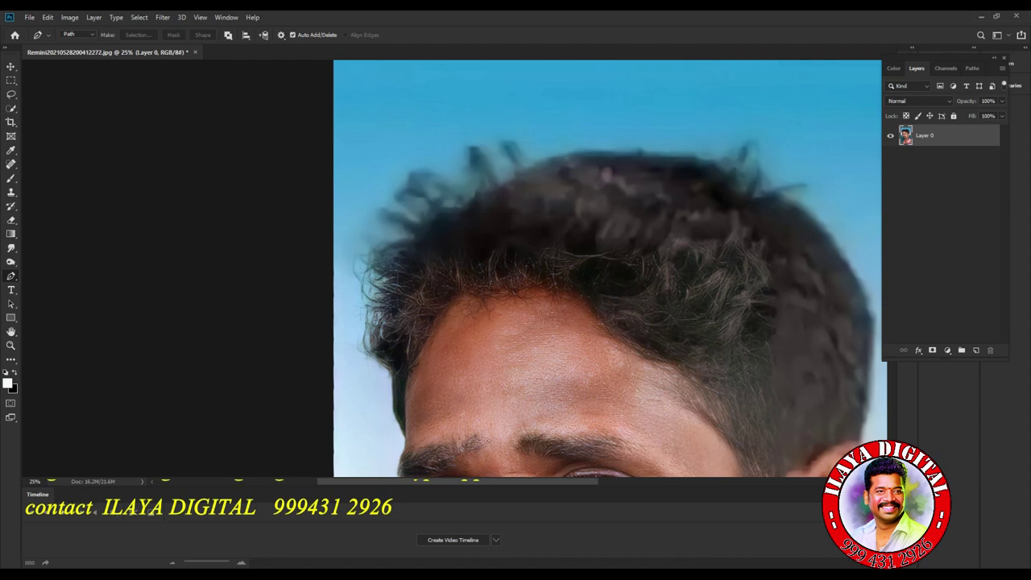
Inspect the enlarged portrait's detail around the hair and forehead.
key(ctrl+0)
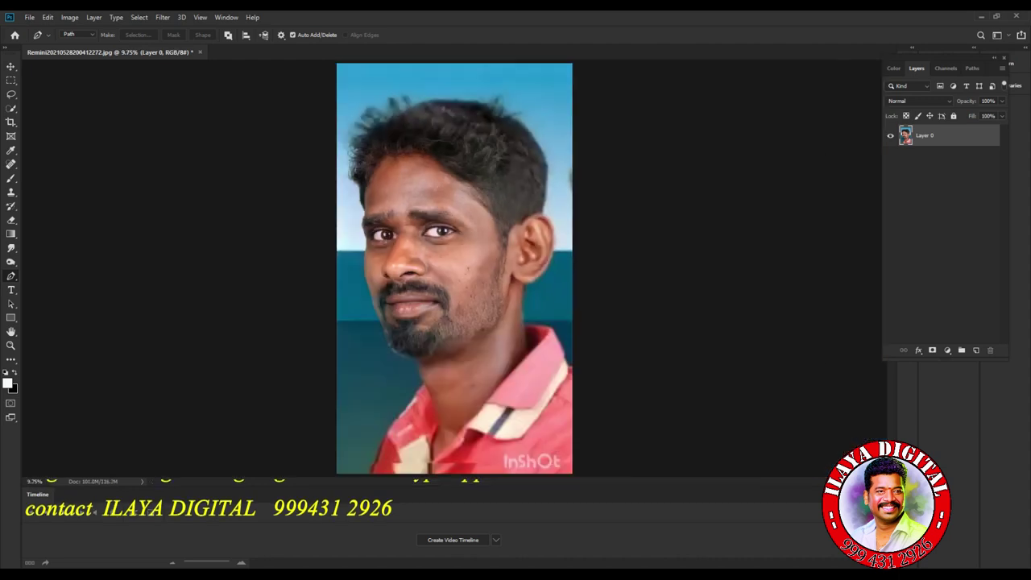
scroll(439, 142, up, 10)
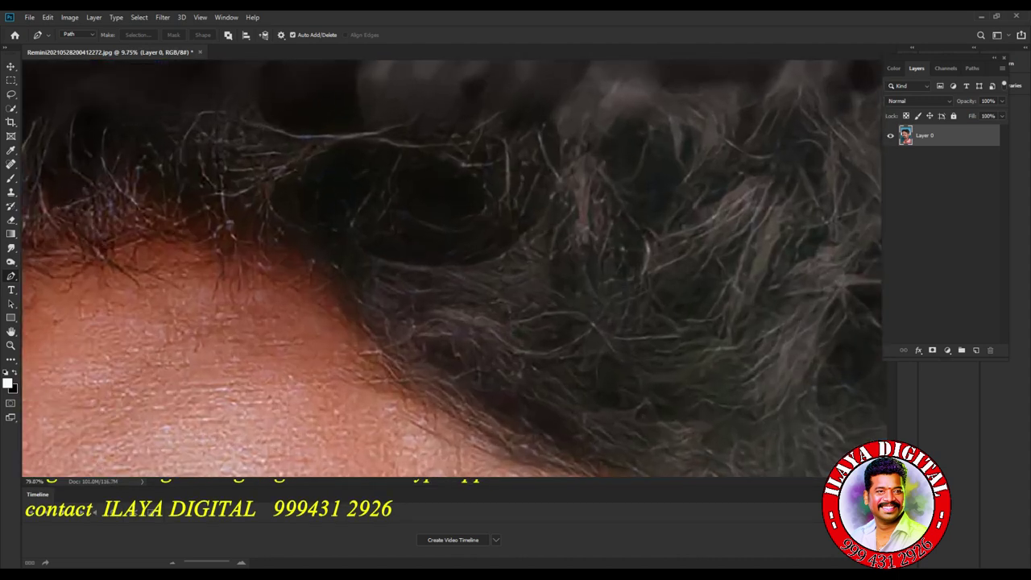
scroll(439, 142, down, 9)
scroll(439, 141, up, 6)
scroll(441, 149, down, 9)
scroll(441, 148, up, 2)
scroll(441, 148, down, 2)
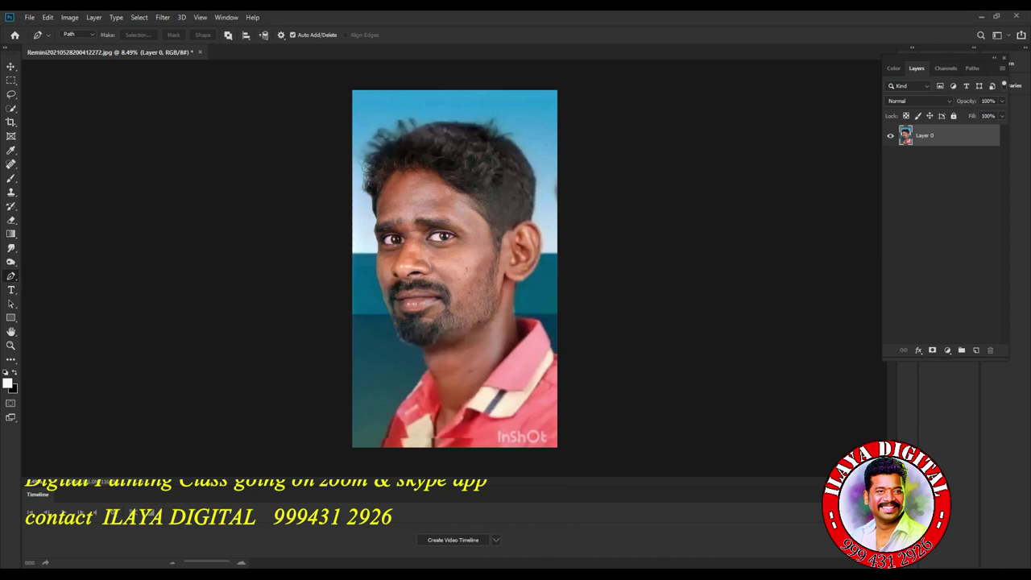
Start a Pen path at the right collar's peak, follow its outer edge to the shoulder, and run it around outside the image's lower edge.
scroll(454, 384, up, 6)
drag(454, 384, 412, 254)
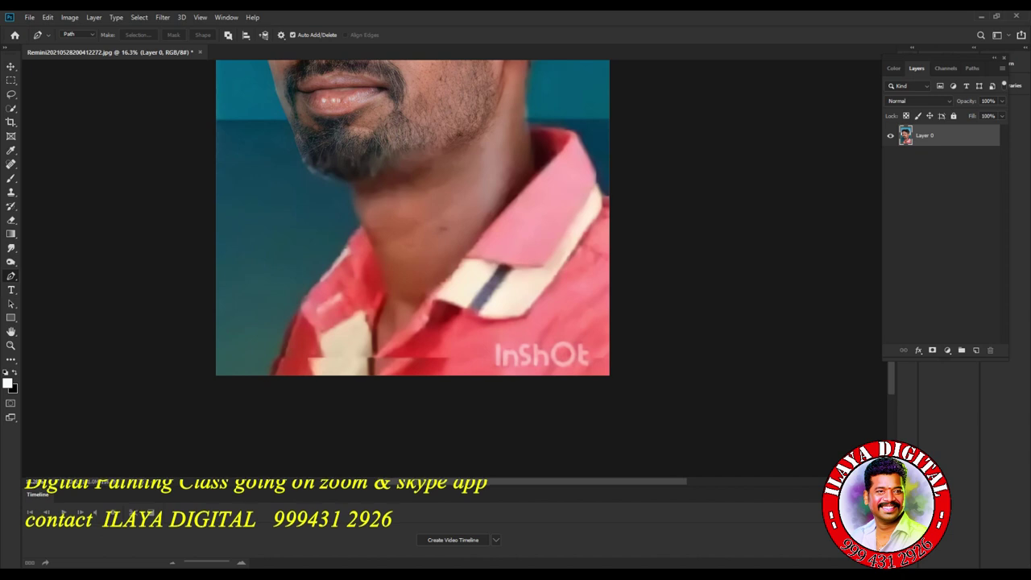
click(576, 134)
click(596, 172)
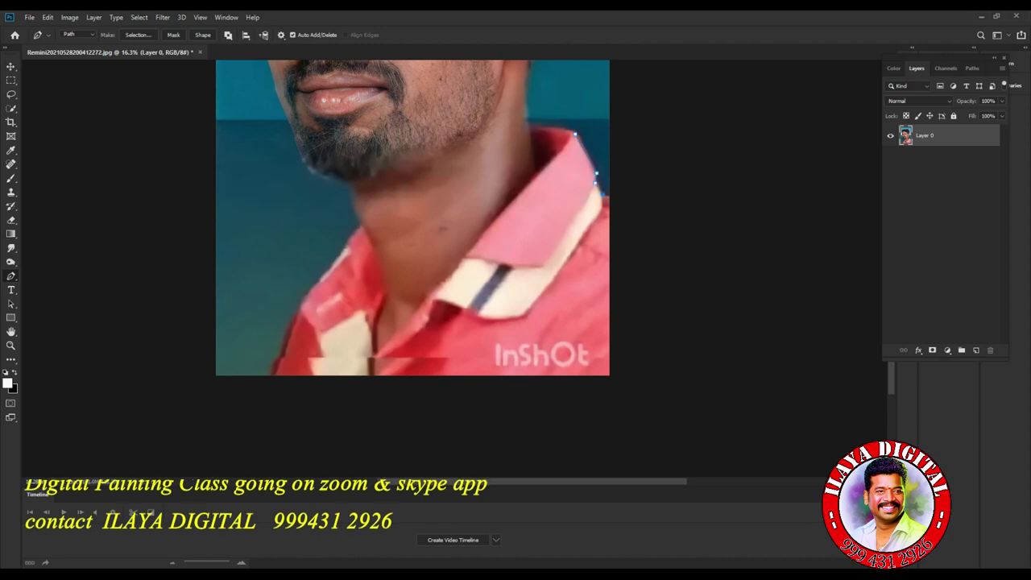
click(627, 374)
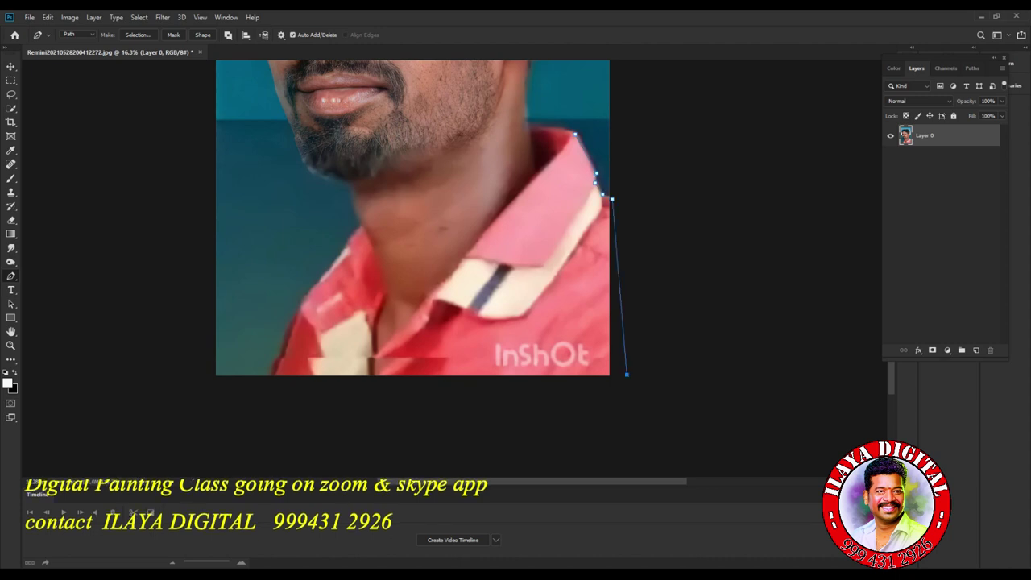
click(278, 419)
Bring the path up to the shirt's lower-left corner and trace a curve along the left shoulder.
scroll(334, 378, up, 7)
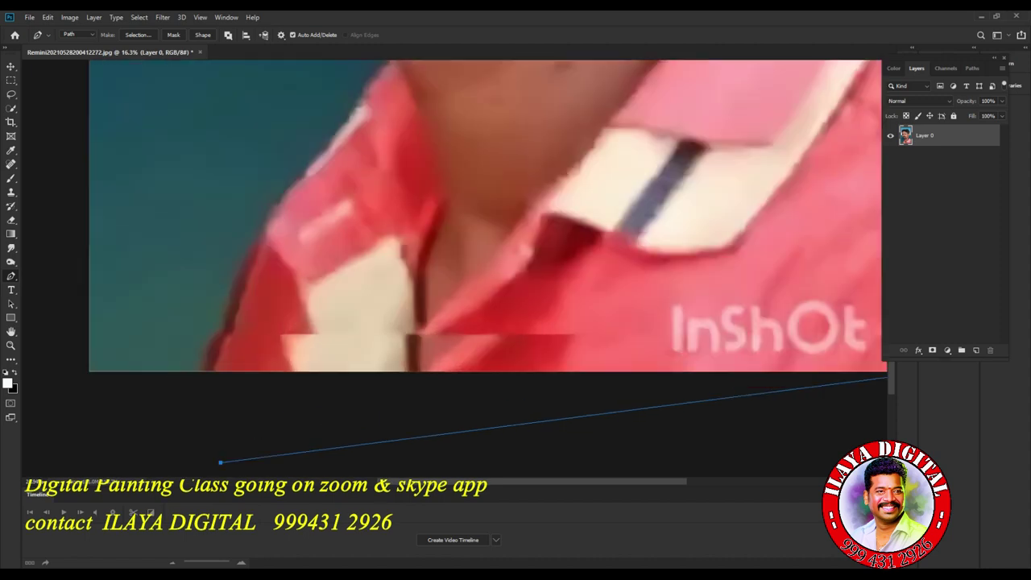
scroll(394, 392, down, 4)
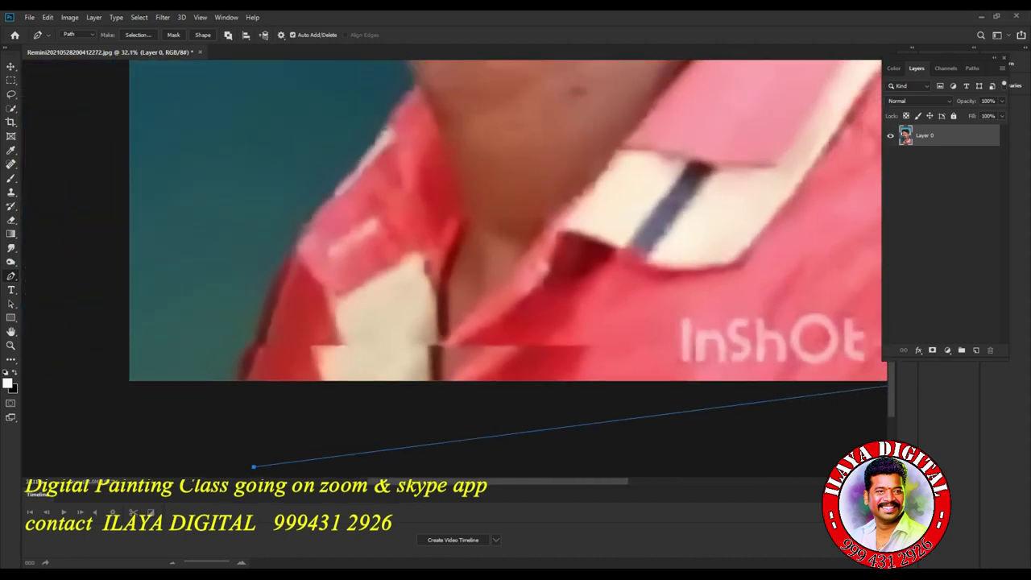
scroll(351, 401, up, 4)
click(148, 366)
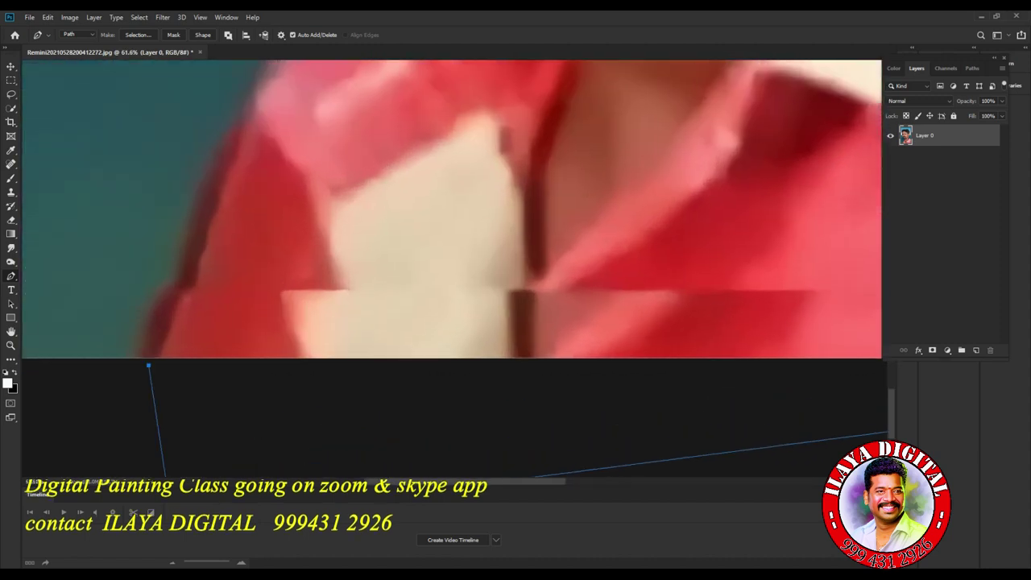
scroll(451, 209, down, 3)
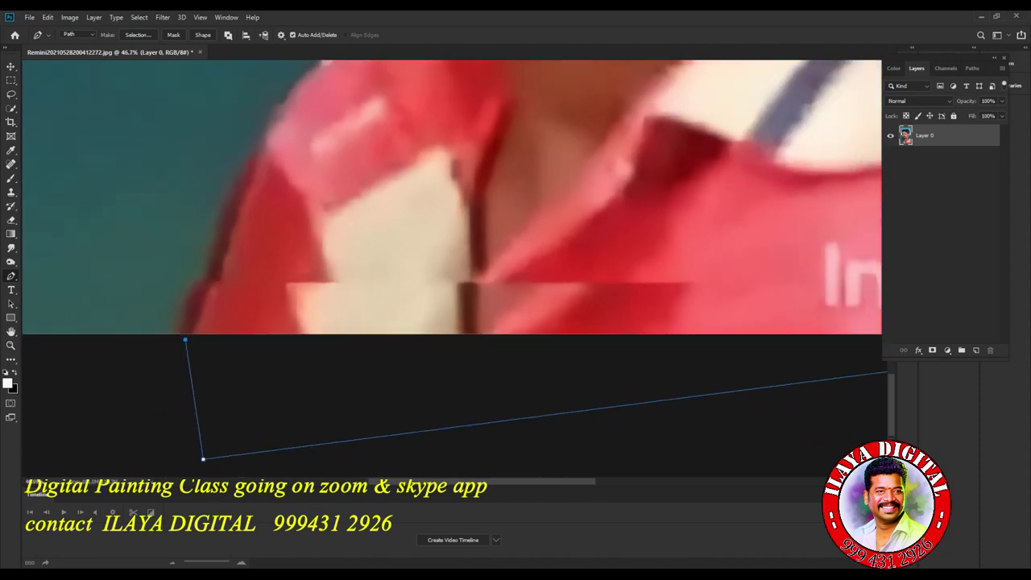
drag(322, 290, 304, 414)
drag(244, 276, 288, 208)
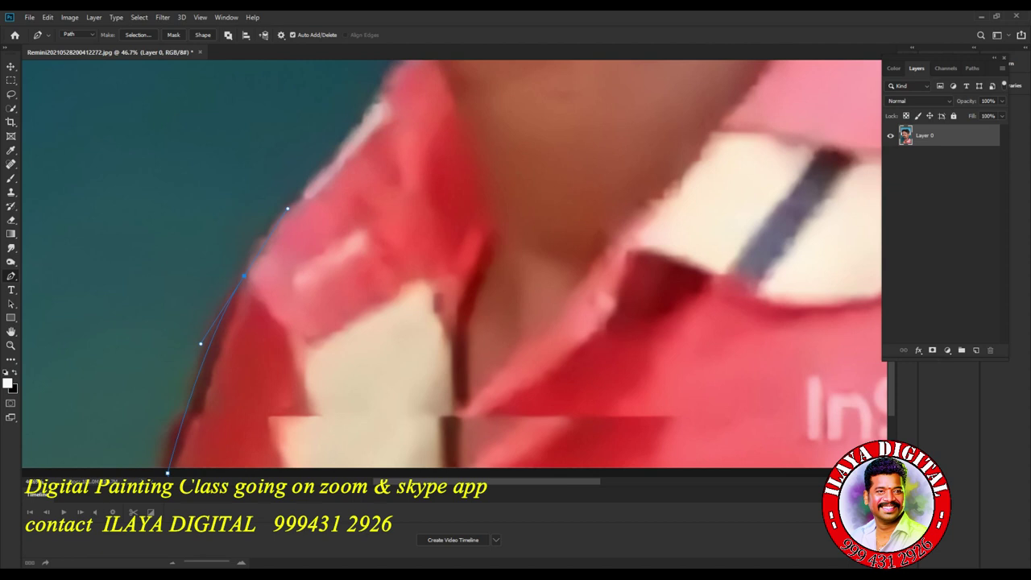
Continue the path along the left collar edge and up the neck to just beneath the beard.
scroll(451, 266, up, 5)
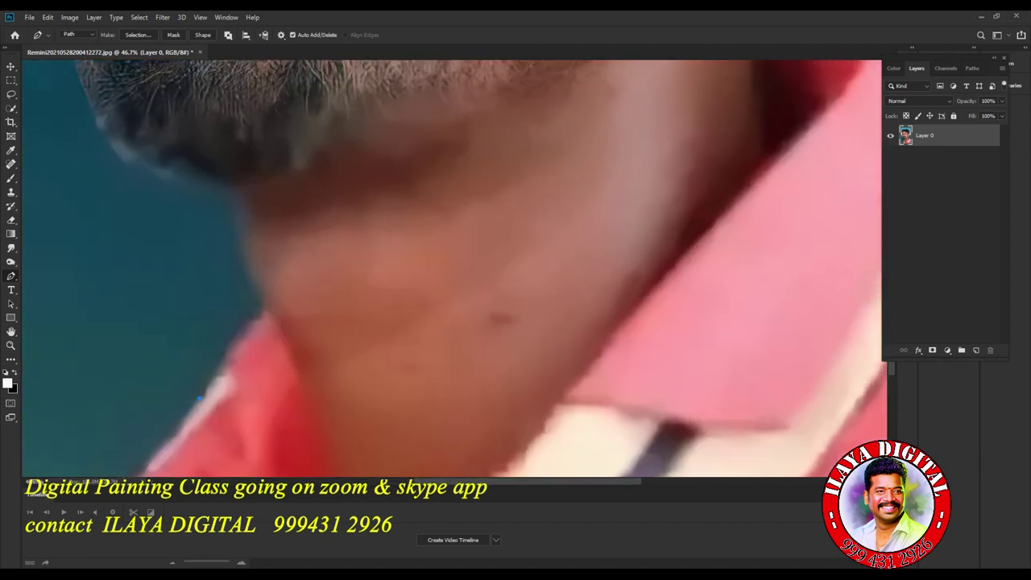
click(221, 372)
click(266, 311)
scroll(332, 322, down, 5)
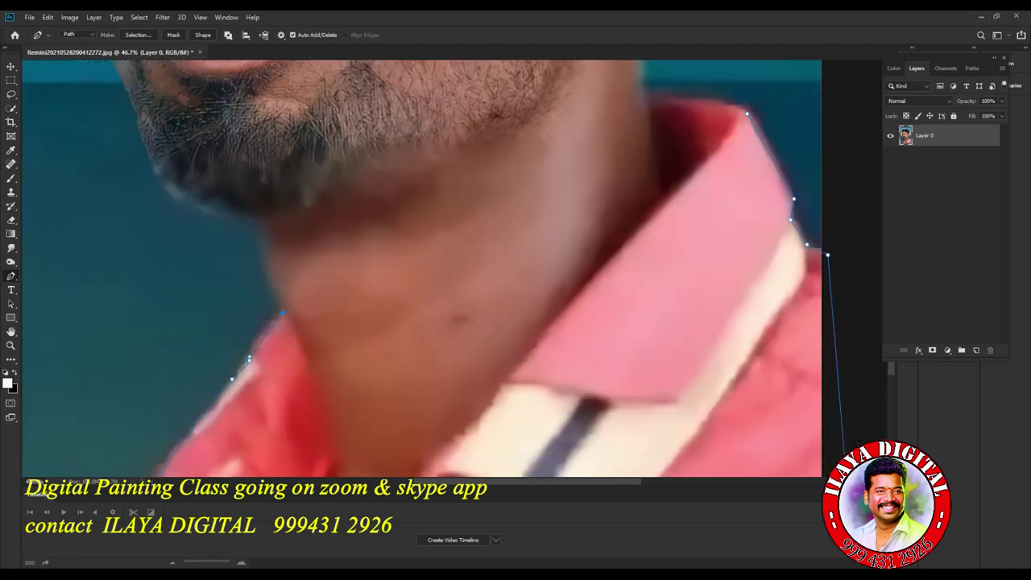
drag(332, 323, 366, 356)
scroll(410, 346, up, 3)
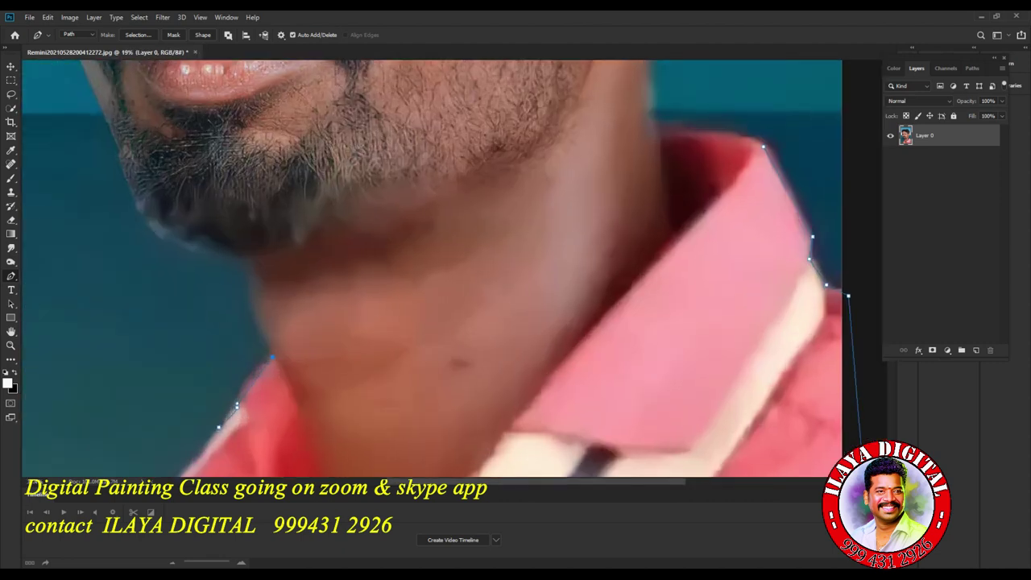
drag(250, 260, 246, 224)
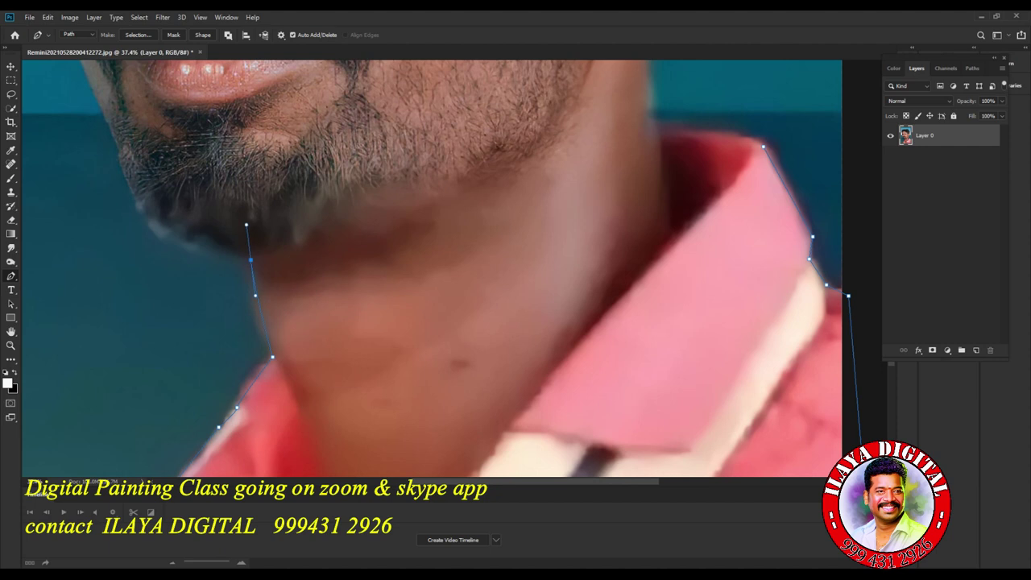
alt+click(250, 260)
Trace the path in a curve around the underside of the bearded chin to the left side of the jaw.
scroll(309, 276, up, 2)
drag(308, 277, 481, 428)
drag(208, 278, 167, 143)
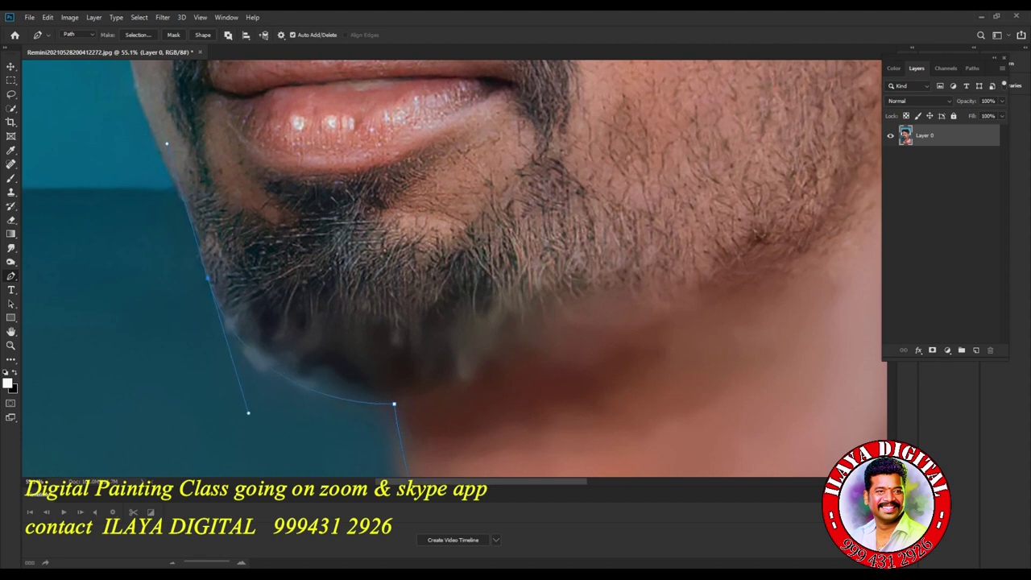
alt+click(208, 278)
Trace the path up the left jaw and cheek contour to beside the nose.
drag(208, 278, 379, 473)
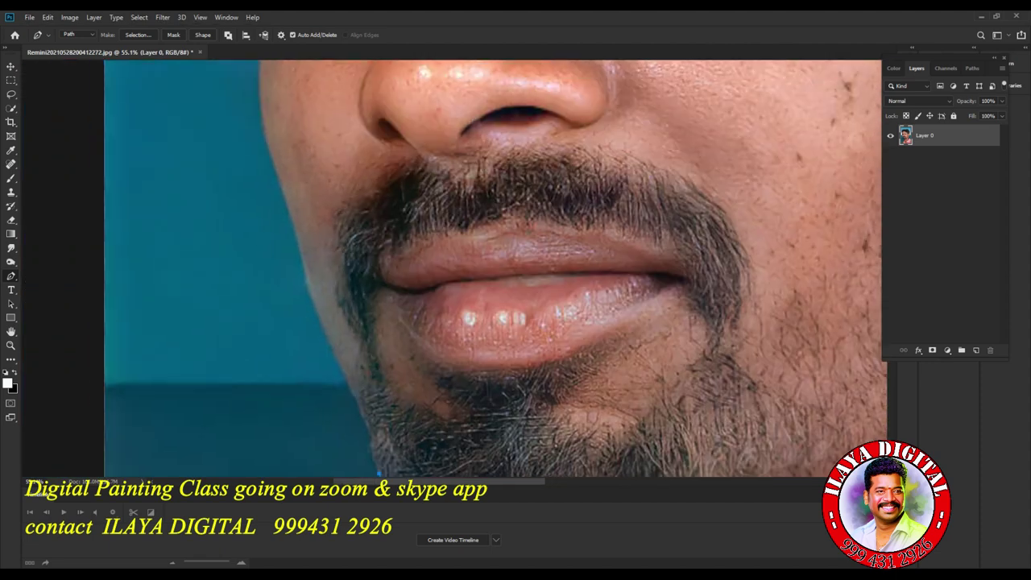
drag(352, 394, 328, 355)
drag(348, 355, 325, 470)
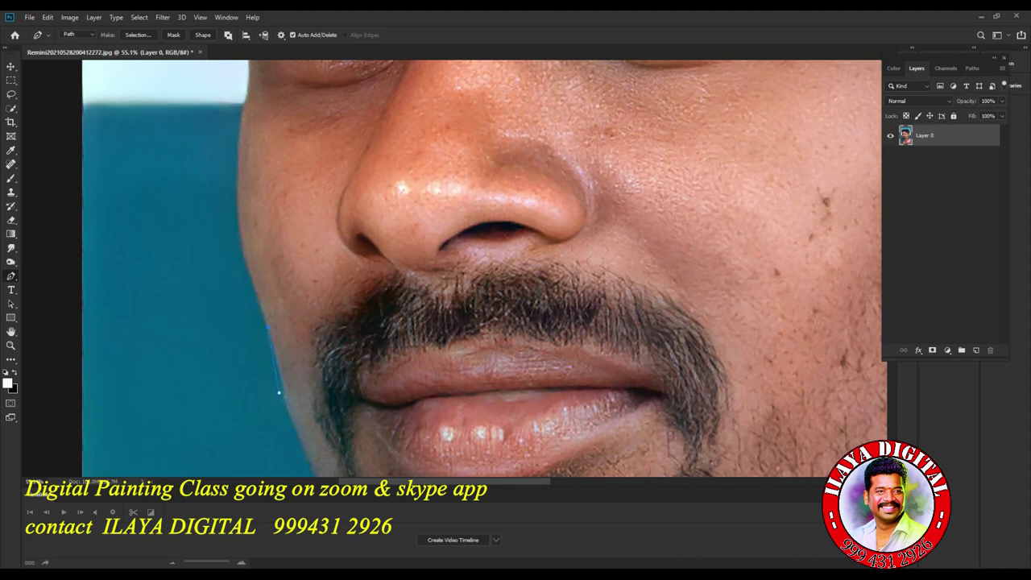
drag(239, 98, 246, 311)
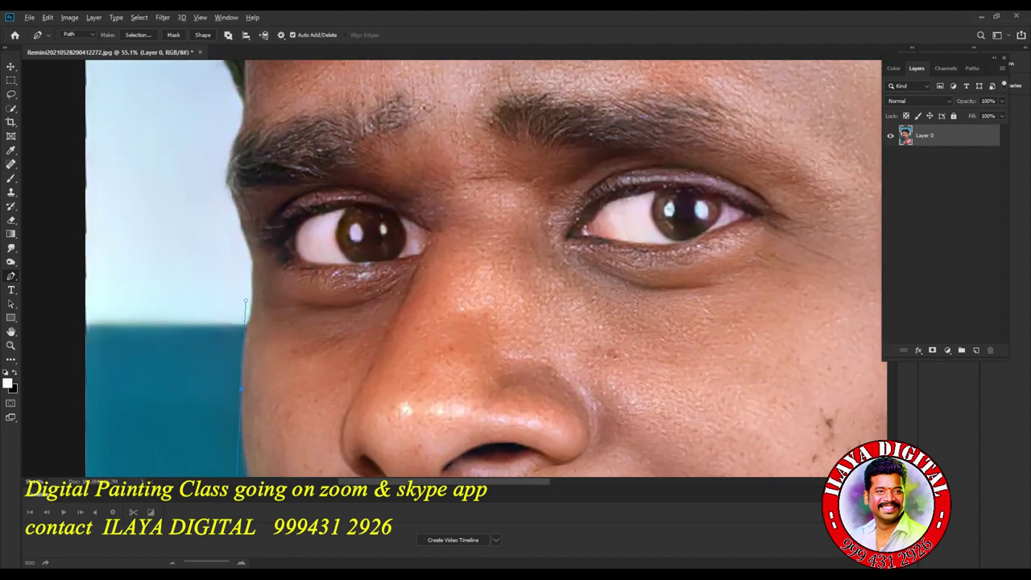
alt+click(241, 389)
Extend the path over the left cheekbone and along the contour beside the eye.
drag(250, 313, 260, 279)
drag(250, 313, 250, 398)
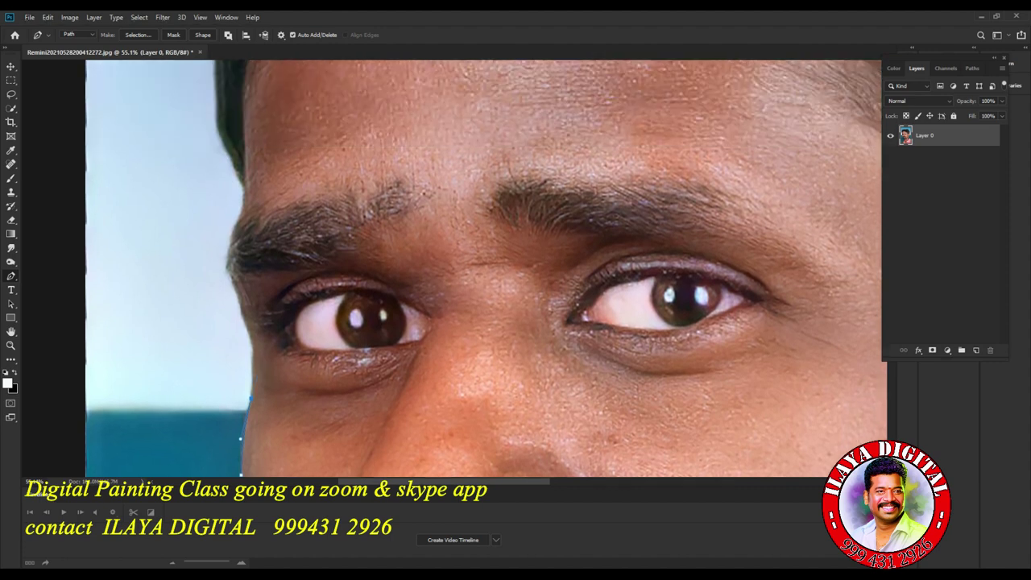
drag(243, 323, 231, 278)
scroll(483, 269, up, 3)
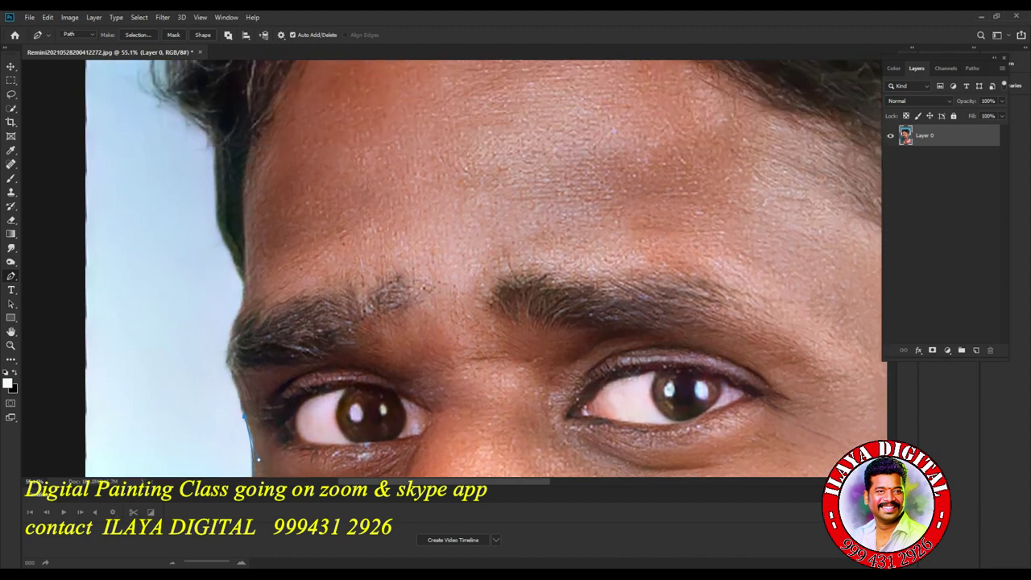
Trace the path around the outer end of the left eyebrow up to where the side hair begins.
drag(239, 313, 263, 279)
scroll(483, 269, up, 2)
click(243, 328)
key(ctrl+z)
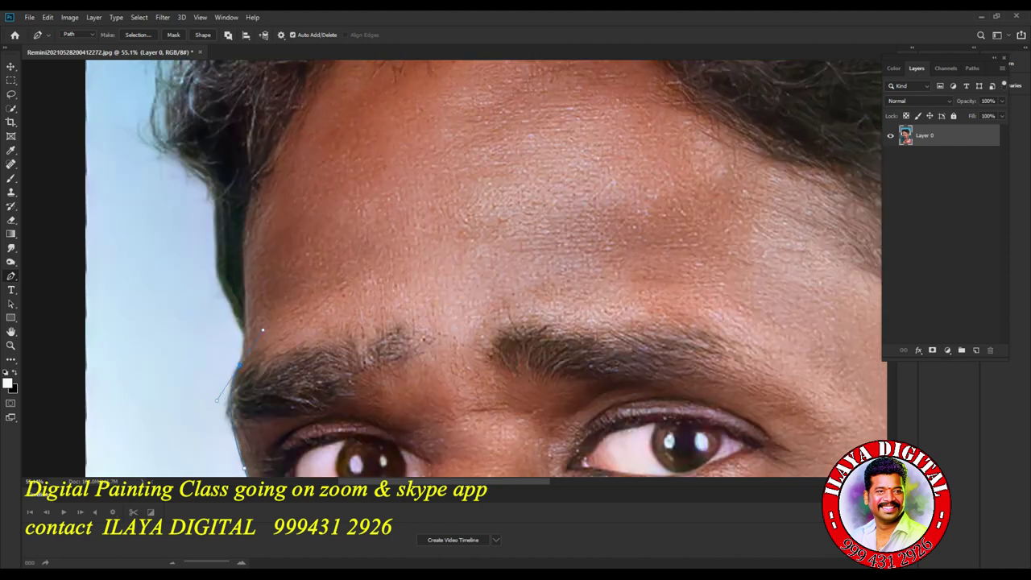
click(240, 321)
scroll(487, 269, up, 3)
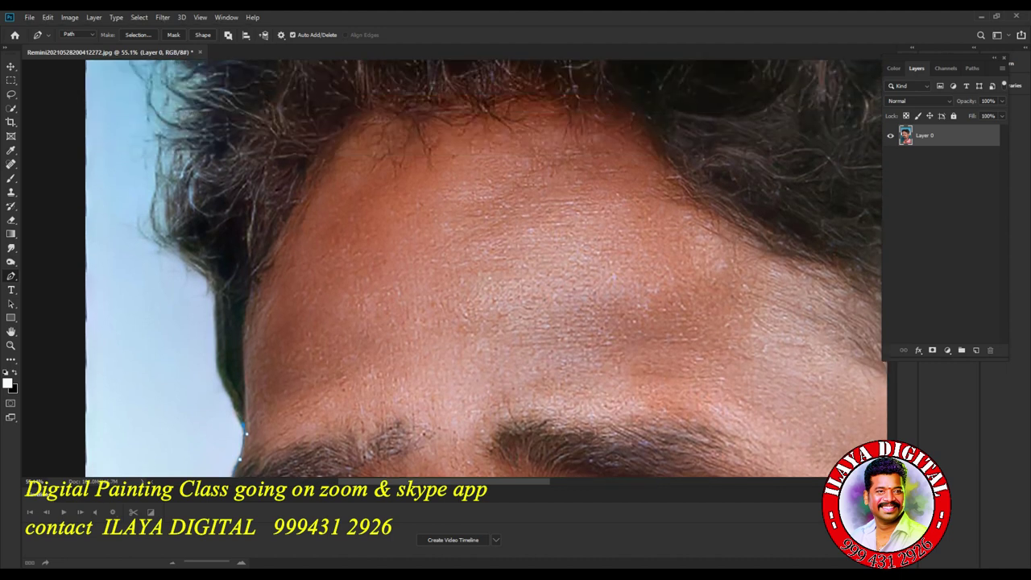
Trace the path up the outer edge of the side hair to the base of the curls.
drag(217, 349, 217, 395)
click(214, 280)
scroll(322, 338, up, 4)
scroll(323, 357, down, 2)
scroll(322, 357, up, 2)
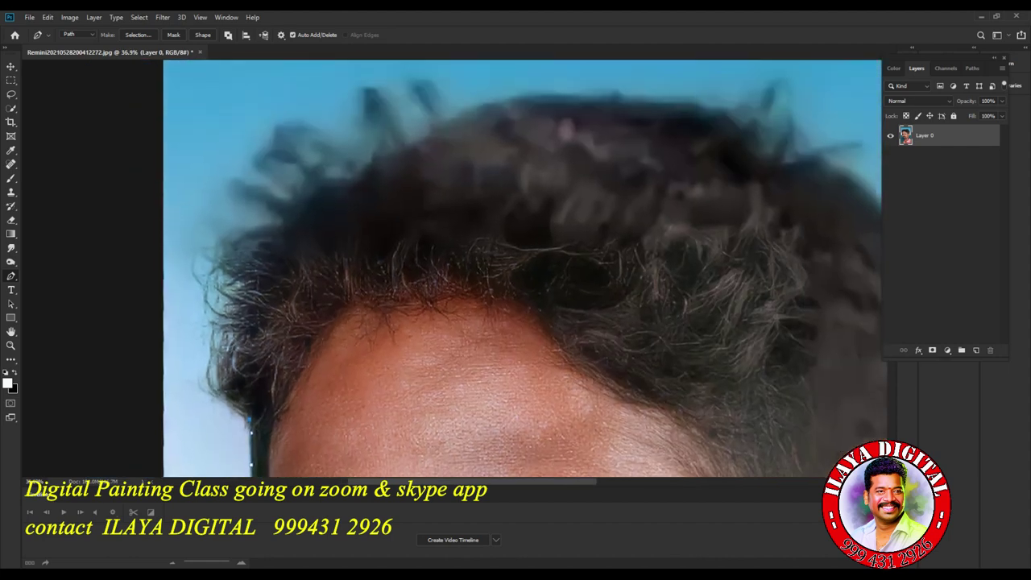
scroll(522, 269, up, 1)
drag(218, 341, 254, 258)
drag(320, 215, 387, 180)
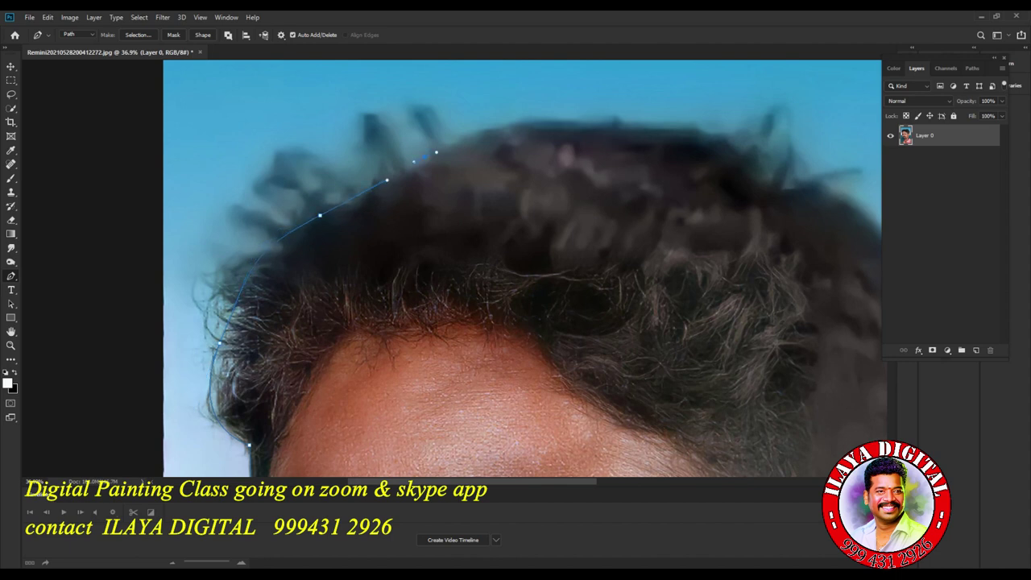
key(ctrl+z)
key(ctrl+z)
key(ctrl+z)
Trace the path up around the curls and across the top of the hair to where it slopes down toward the ear.
click(250, 445)
drag(218, 348, 246, 275)
scroll(249, 445, up, 2)
drag(272, 288, 191, 377)
alt+click(272, 288)
drag(415, 252, 537, 248)
drag(717, 300, 507, 157)
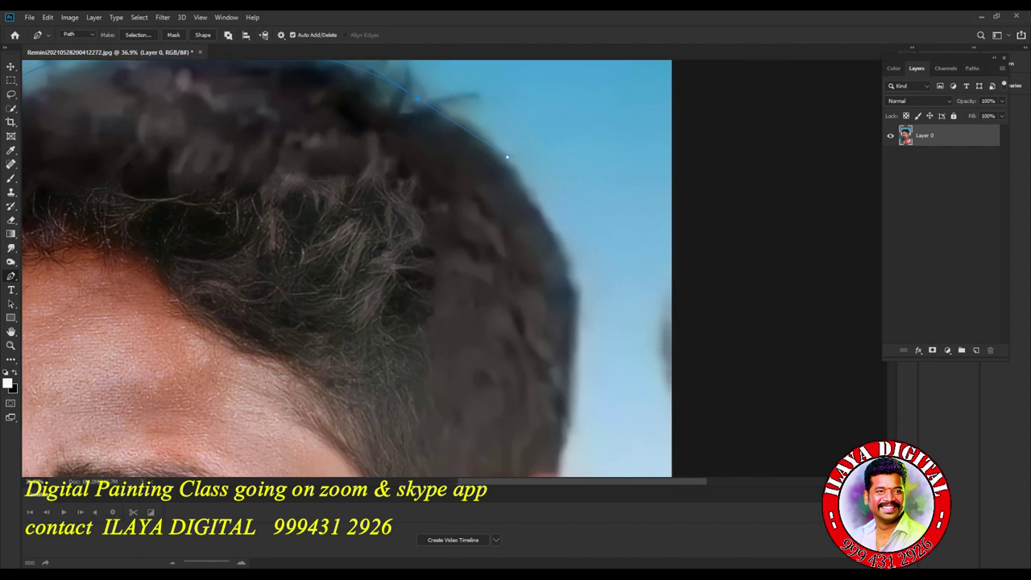
Extend the path down the back edge of the hair to the top of the ear.
scroll(454, 272, down, 2)
scroll(455, 273, right, 1)
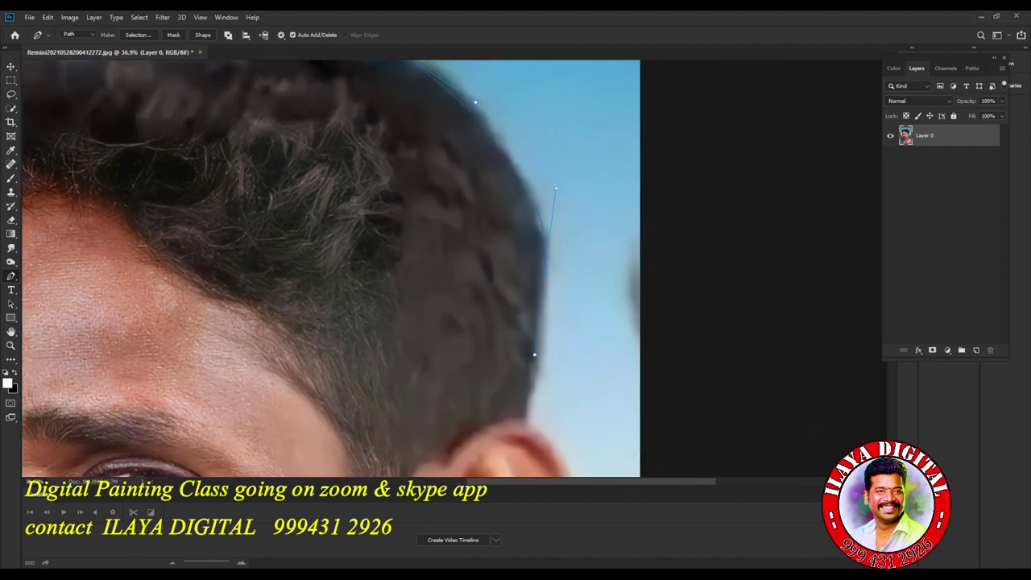
scroll(454, 272, down, 4)
scroll(455, 273, right, 2)
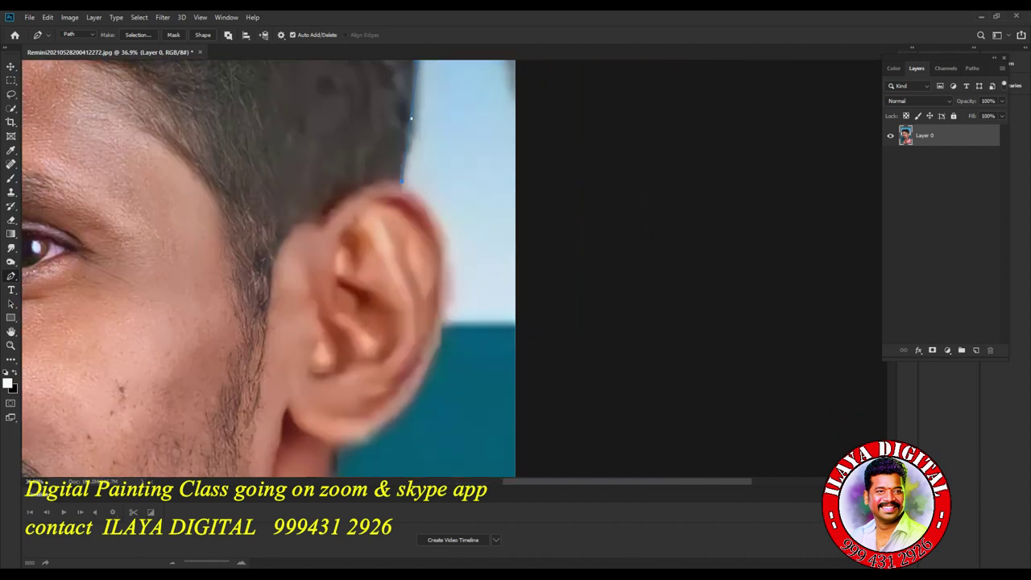
Trace the path around the outer rim of the ear and under the lobe to the top of the neck.
drag(449, 275, 439, 340)
drag(370, 435, 356, 444)
alt+click(392, 419)
drag(392, 419, 495, 226)
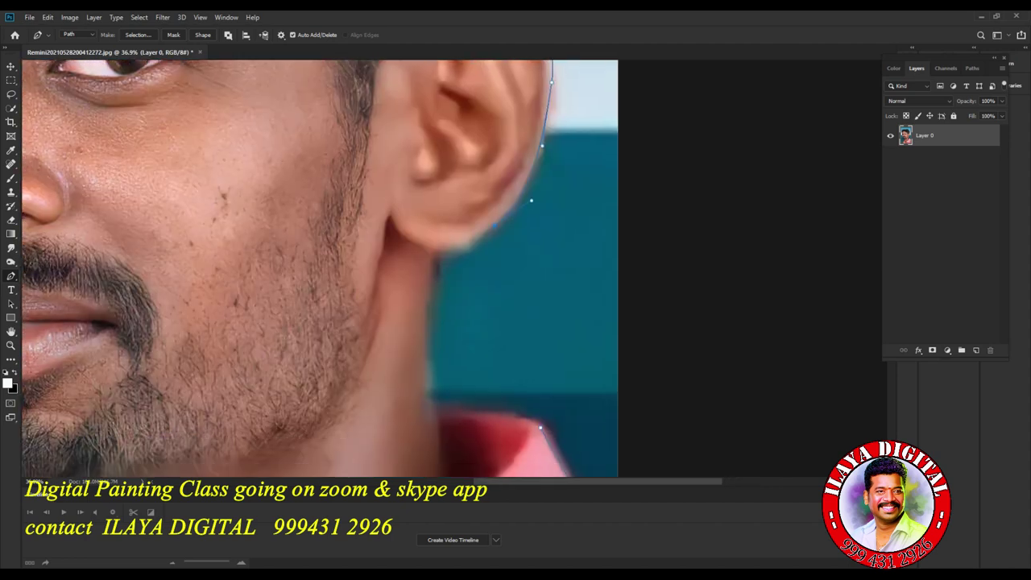
drag(409, 246, 402, 245)
Trace the path down the neck and along the collar's upper edge, closing it at the starting point on the collar tip.
scroll(436, 253, down, 4)
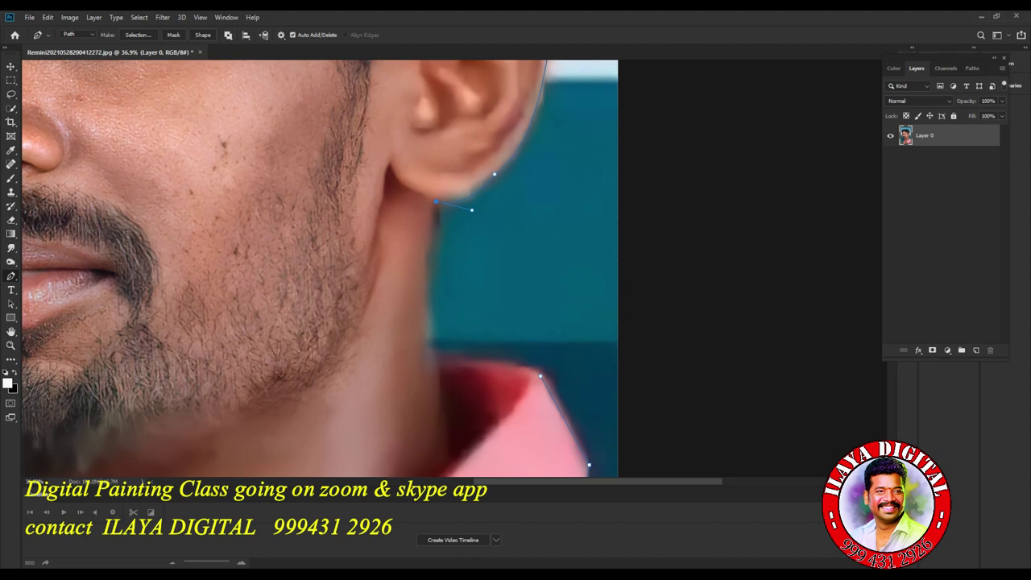
drag(435, 306, 446, 332)
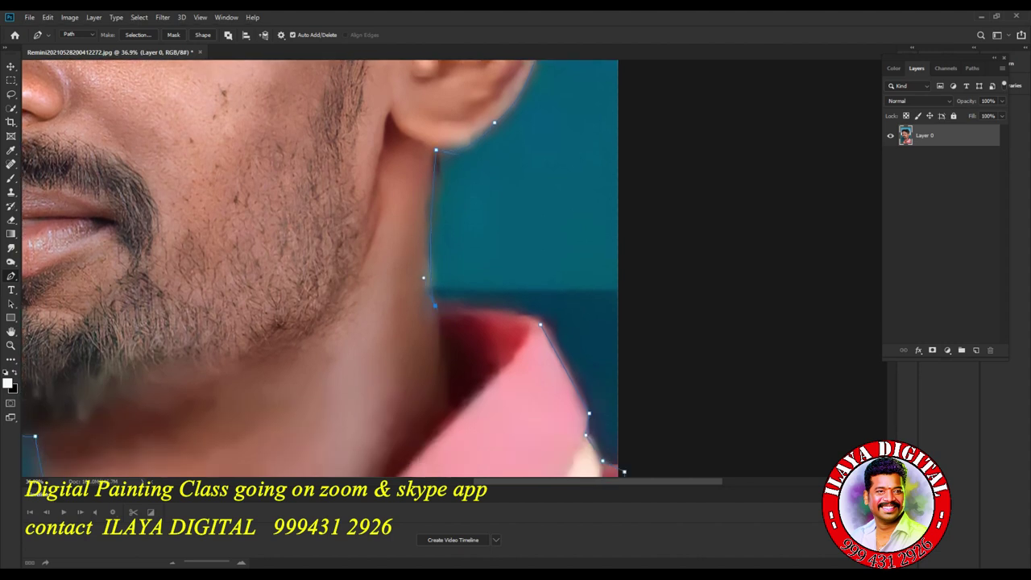
drag(531, 316, 541, 323)
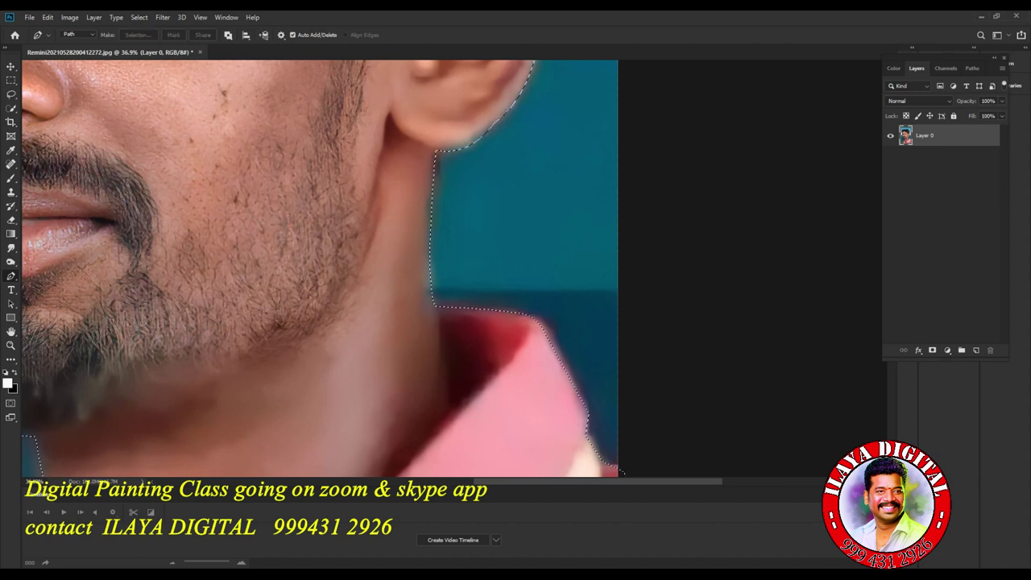
Convert the closed outline path into a selection of the man.
key(ctrl+Return)
key(ctrl+minus)
key(ctrl+minus)
key(ctrl+minus)
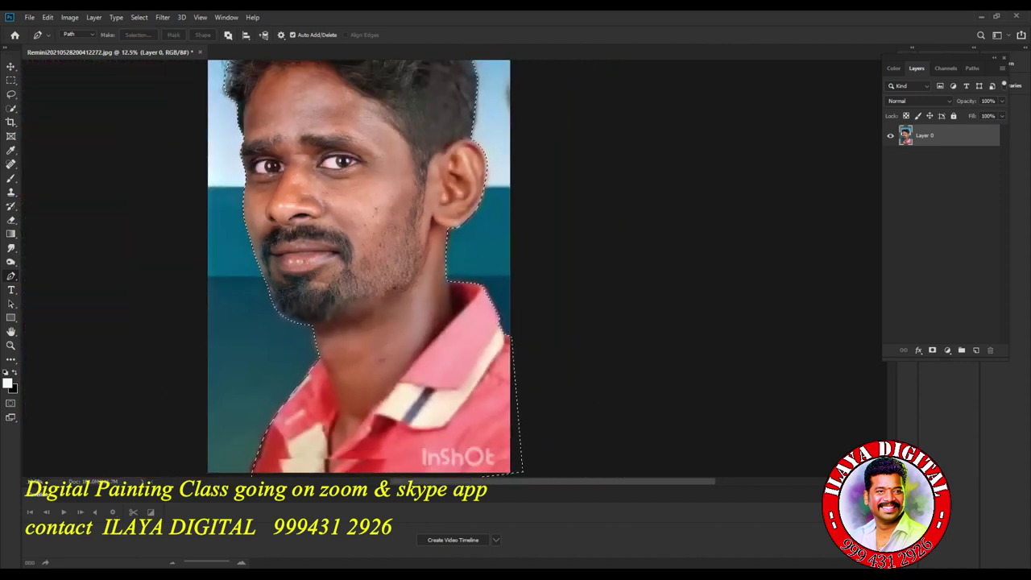
Feather the selection by 1 pixel and copy the selected man onto a new layer.
key(shift+F6)
text(12)
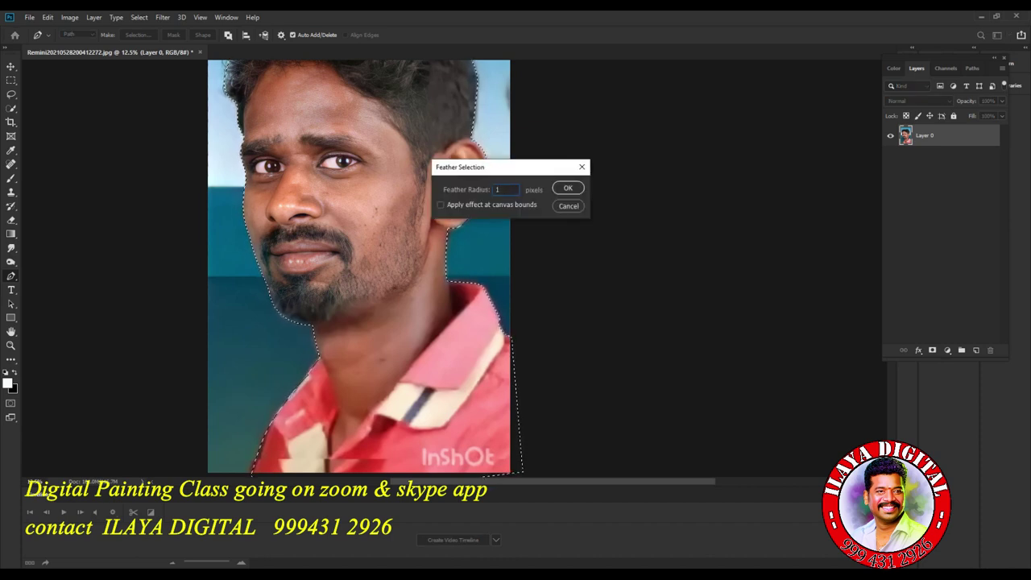
key(Return)
key(ctrl+j)
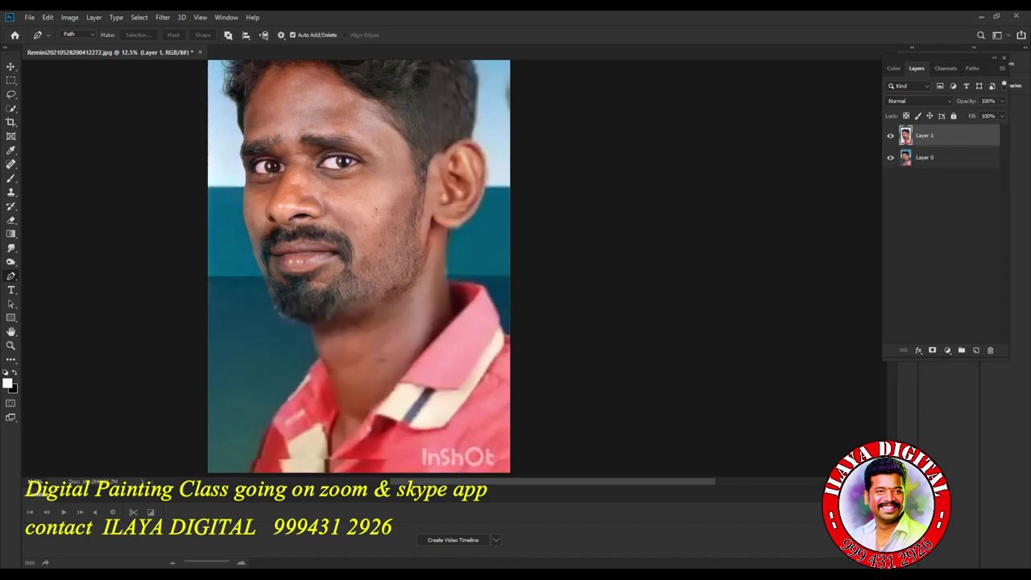
Add an empty layer above the cutout and set the foreground color to the bluish gray #626c6f.
key(ctrl+shift+n)
key(Return)
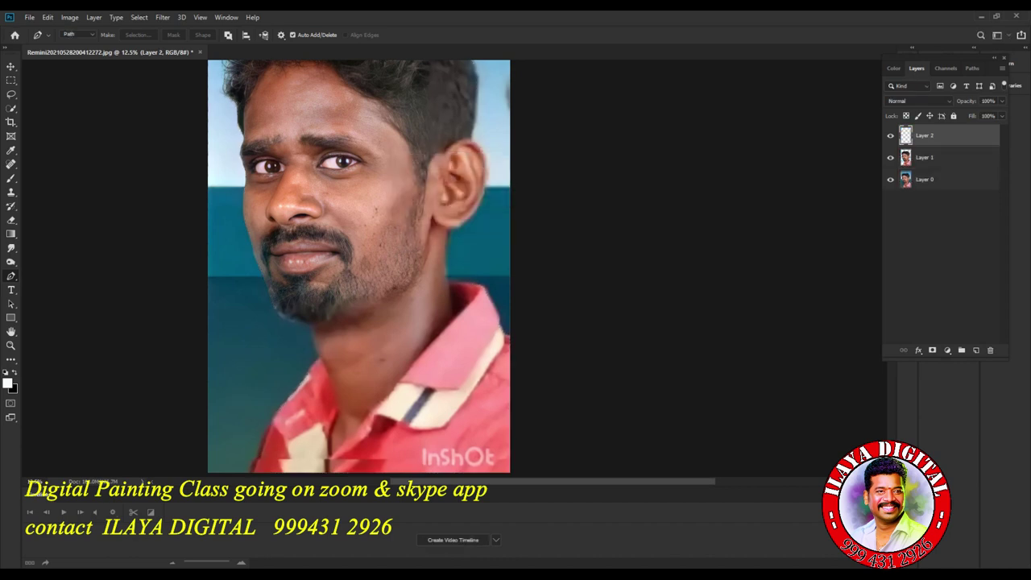
click(7, 383)
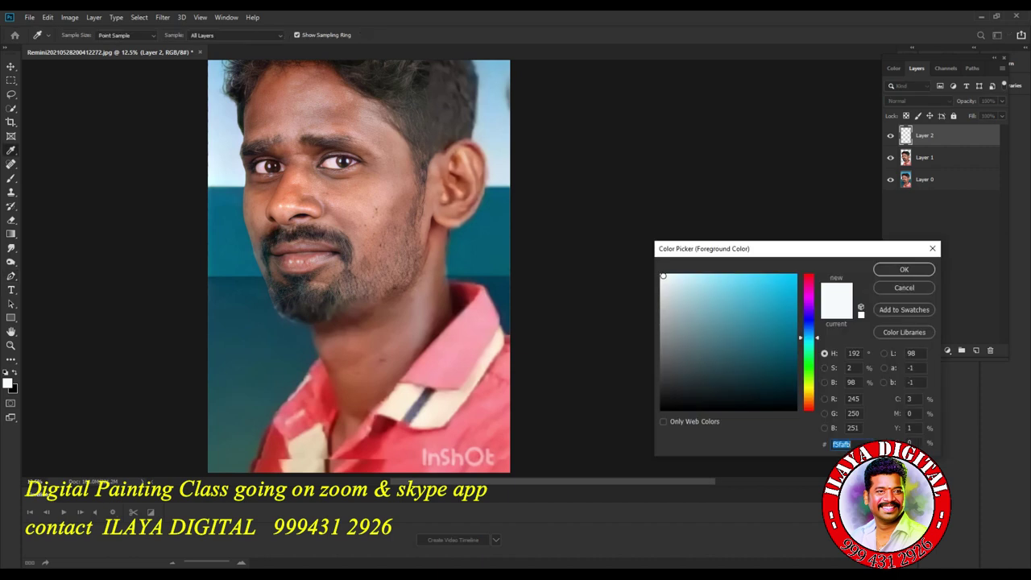
click(676, 351)
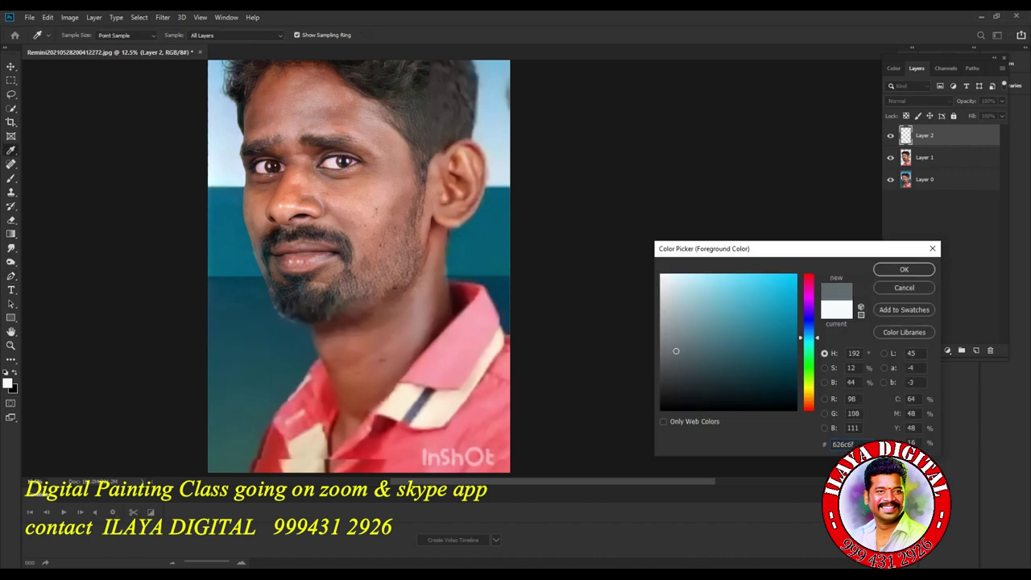
key(Return)
Fill the empty layer with the bluish gray and place it beneath the man's cutout layer as a plain background.
key(ctrl+BackSpace)
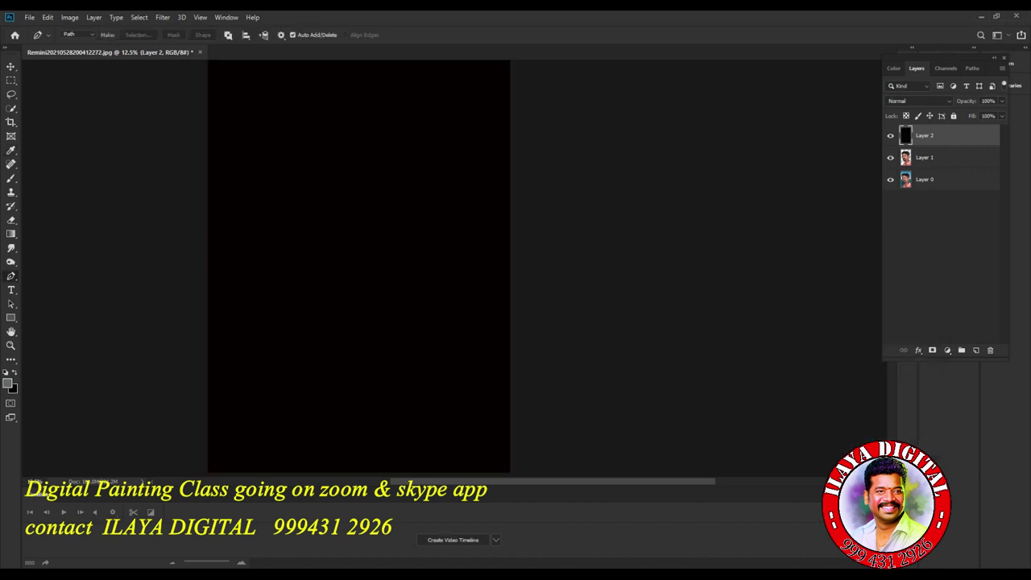
key(ctrl+z)
key(x)
key(ctrl+BackSpace)
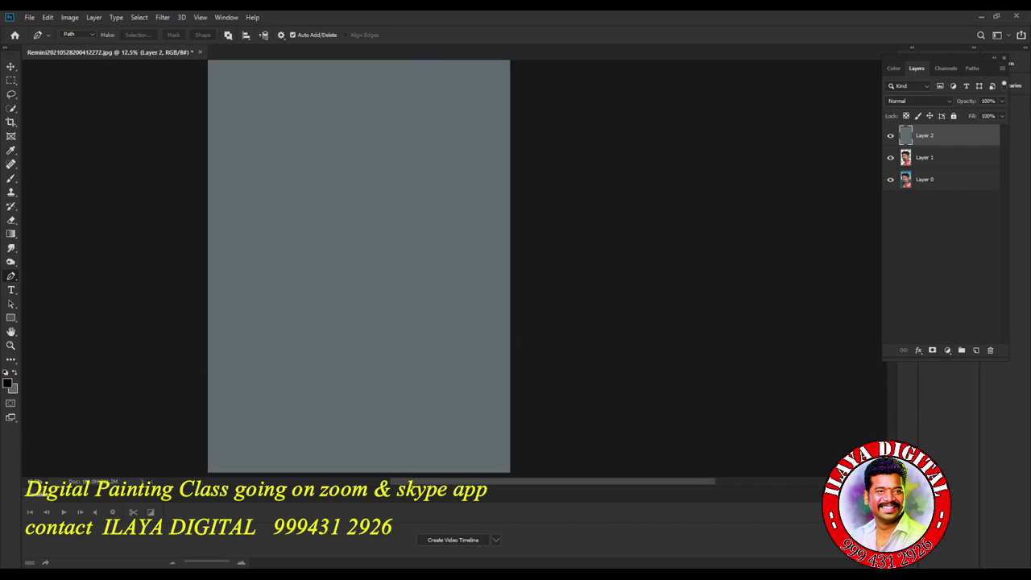
key(ctrl+minus)
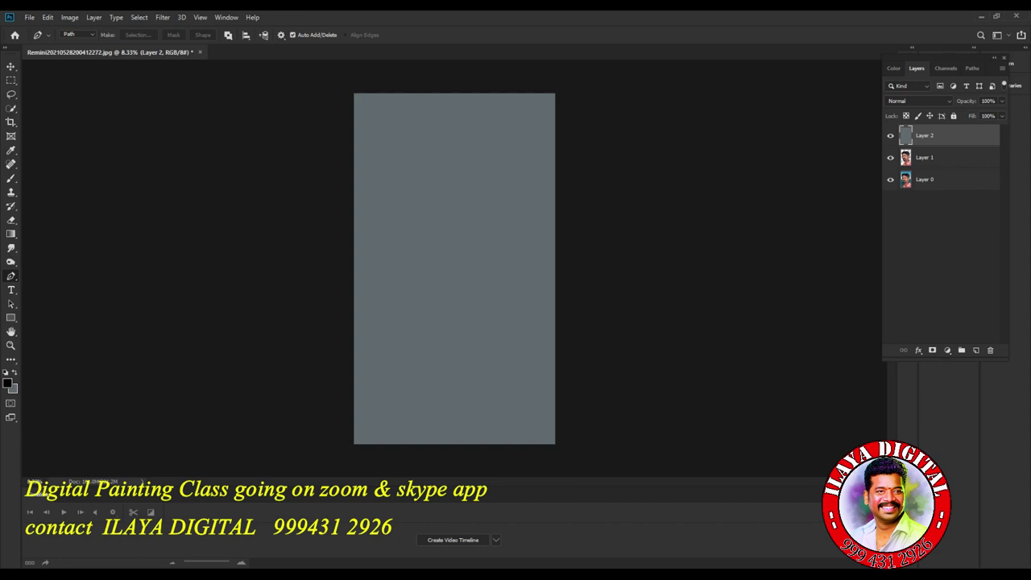
key(ctrl+bracketleft)
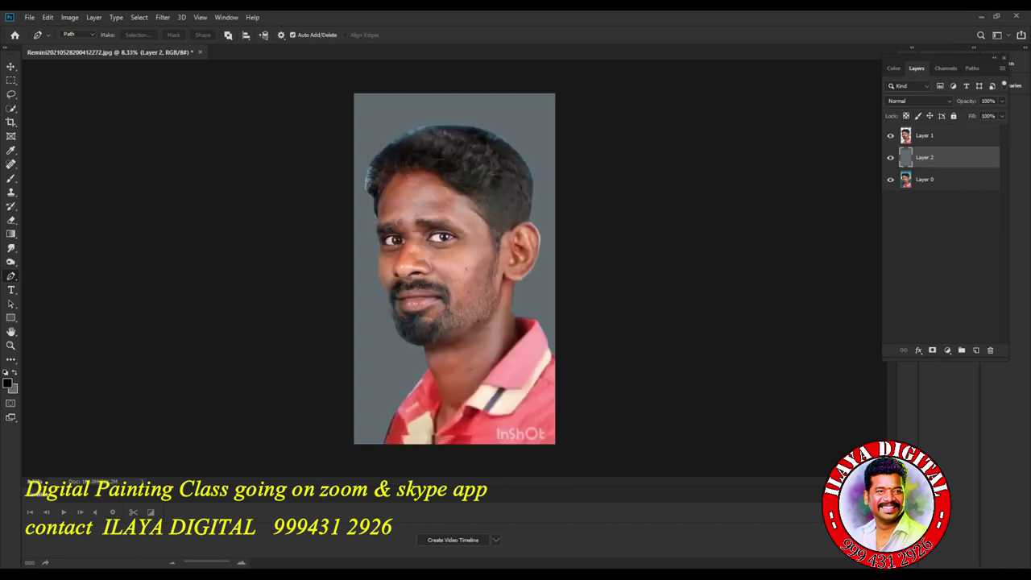
Duplicate the man's cutout layer.
key(v)
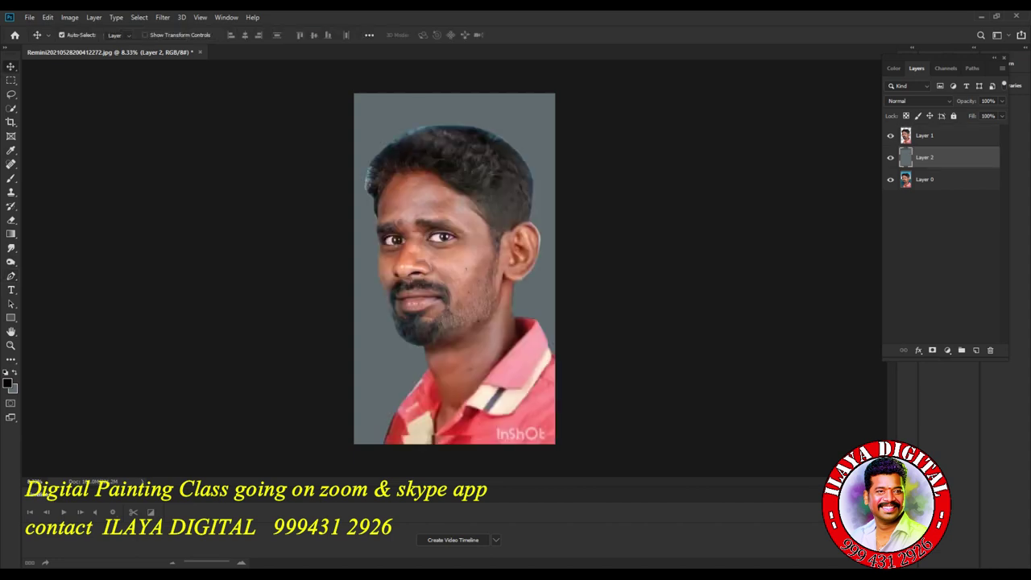
click(925, 136)
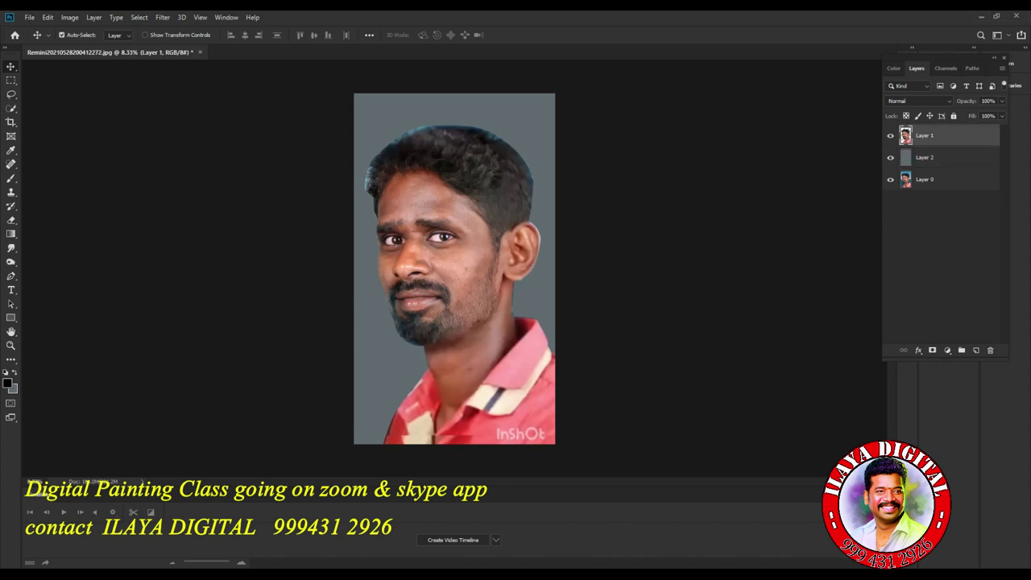
key(ctrl+j)
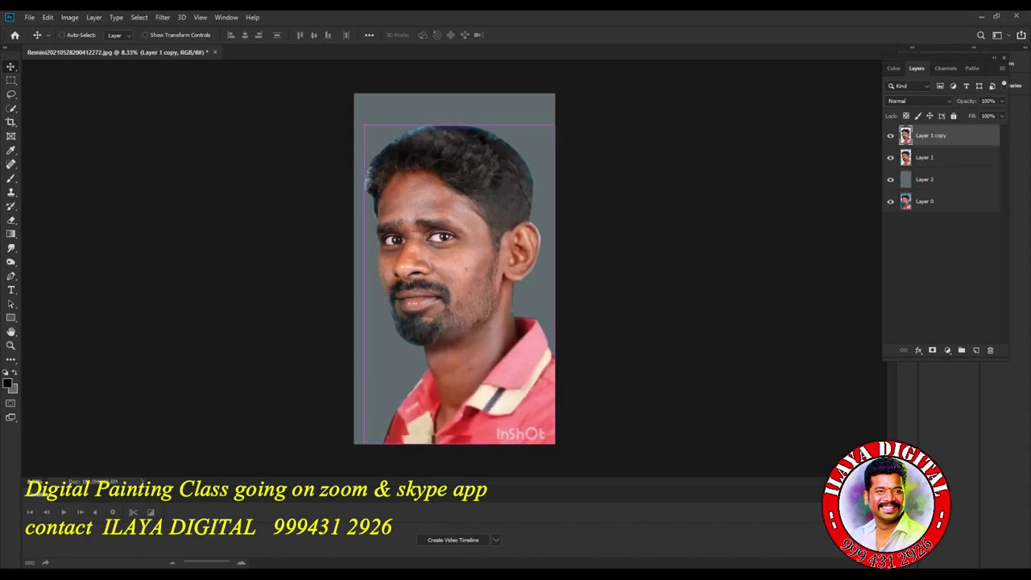
scroll(454, 230, up, 2)
scroll(455, 268, down, 3)
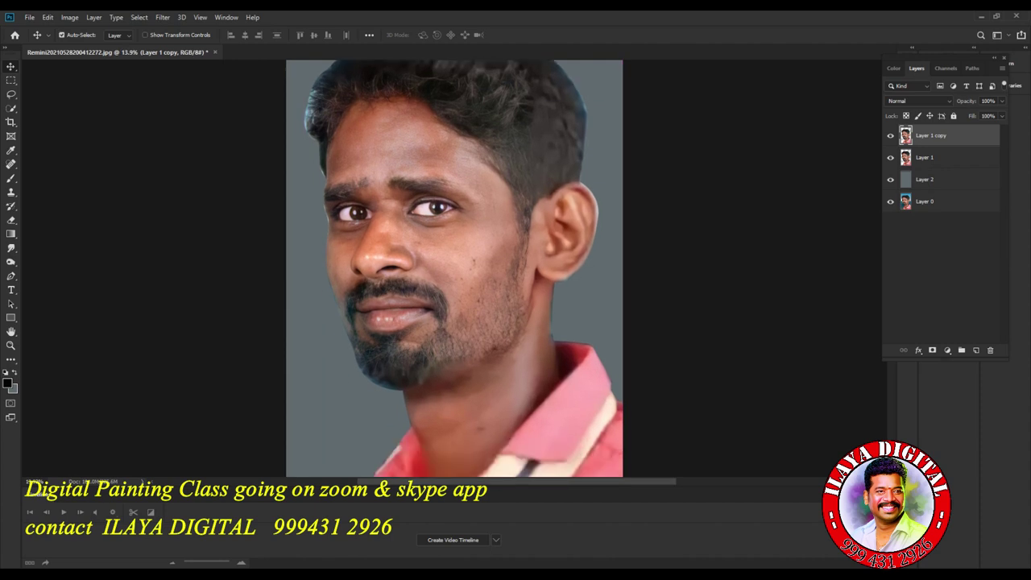
drag(505, 254, 477, 254)
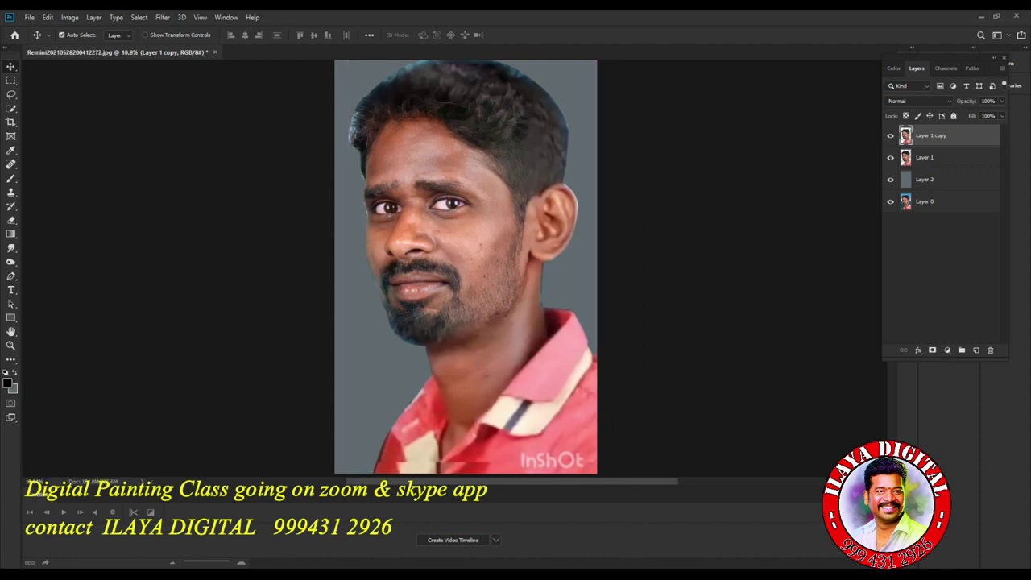
key(ctrl+b)
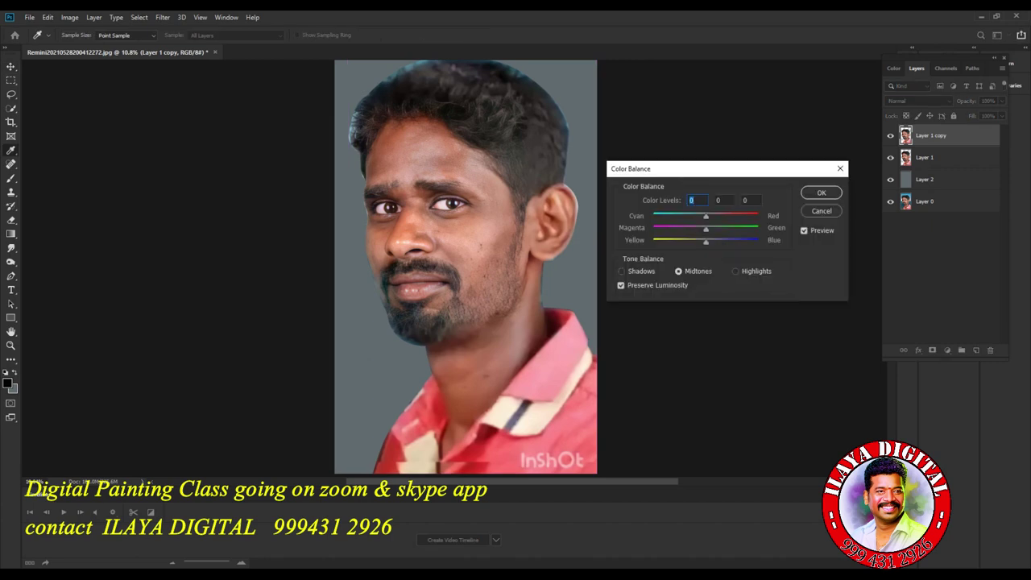
key(Escape)
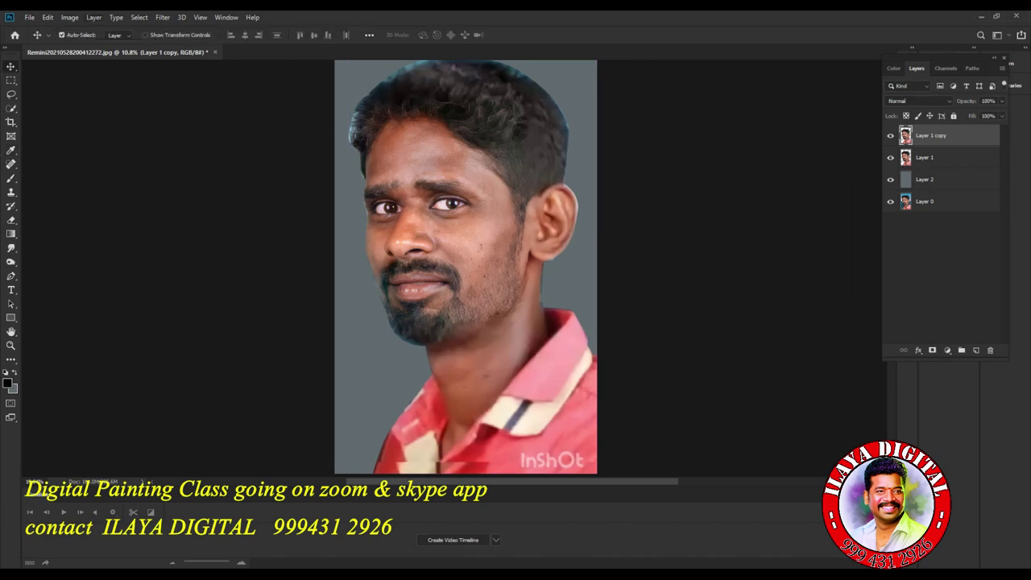
click(70, 17)
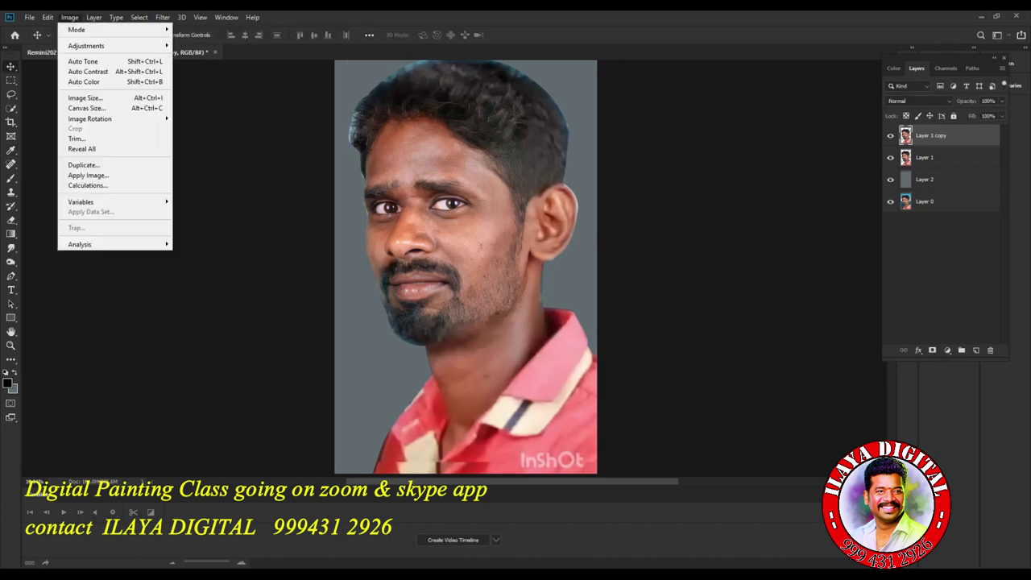
mouse_move(87, 46)
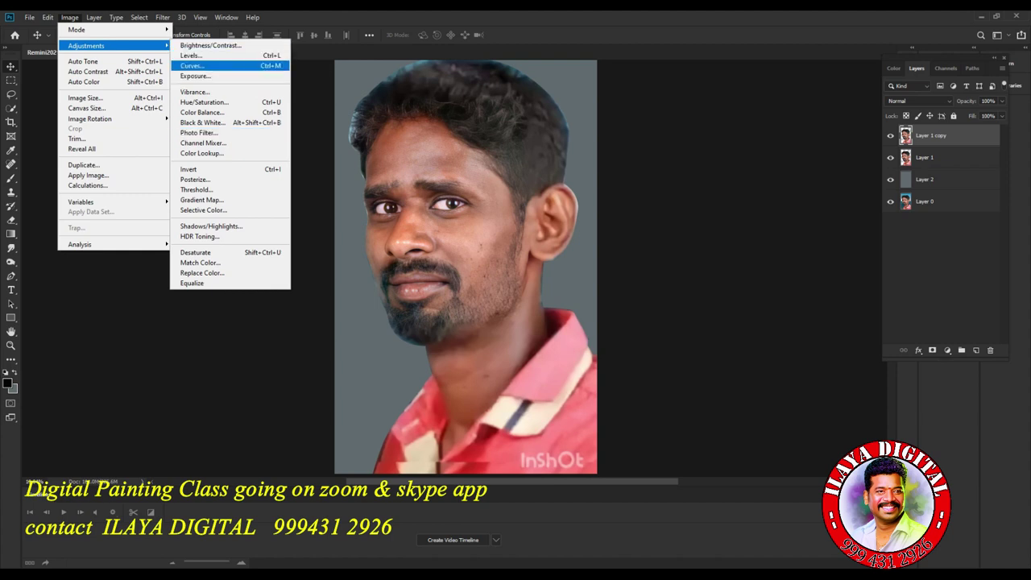
click(202, 113)
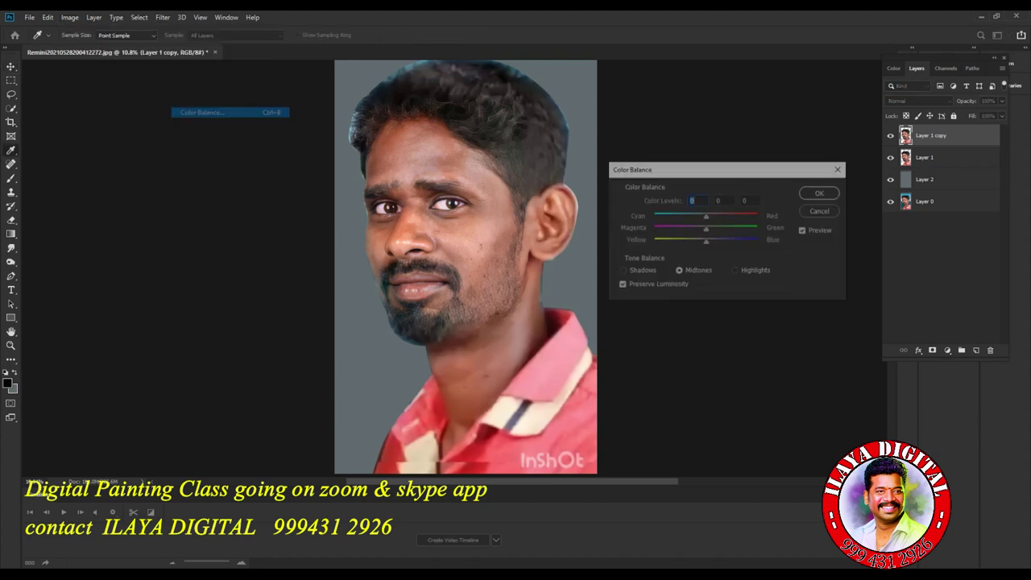
key(Escape)
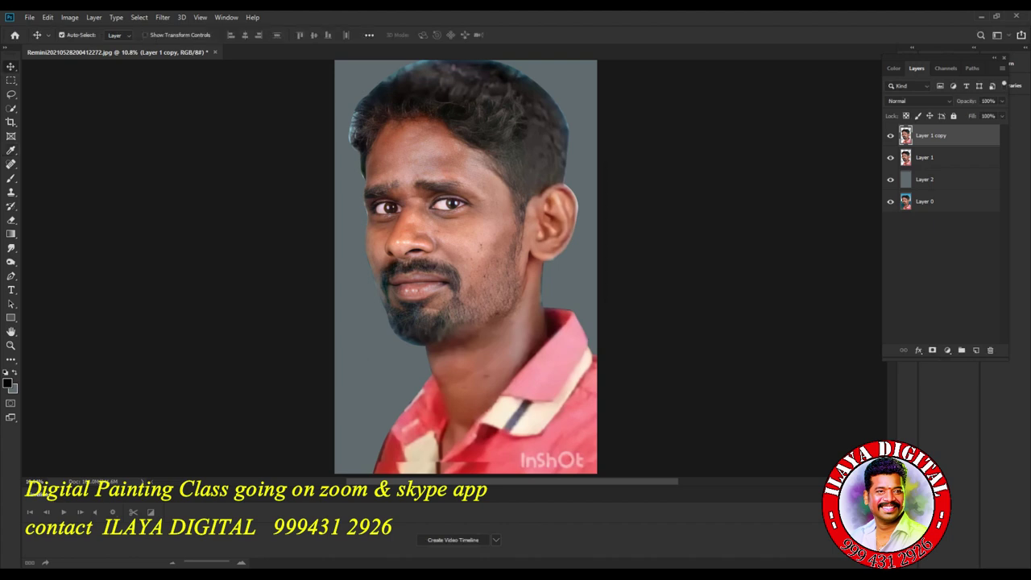
Start a Color Balance adjustment on the duplicated cutout, setting the midtones to -9 toward magenta and -17 toward yellow.
key(ctrl+b)
key(ctrl+b)
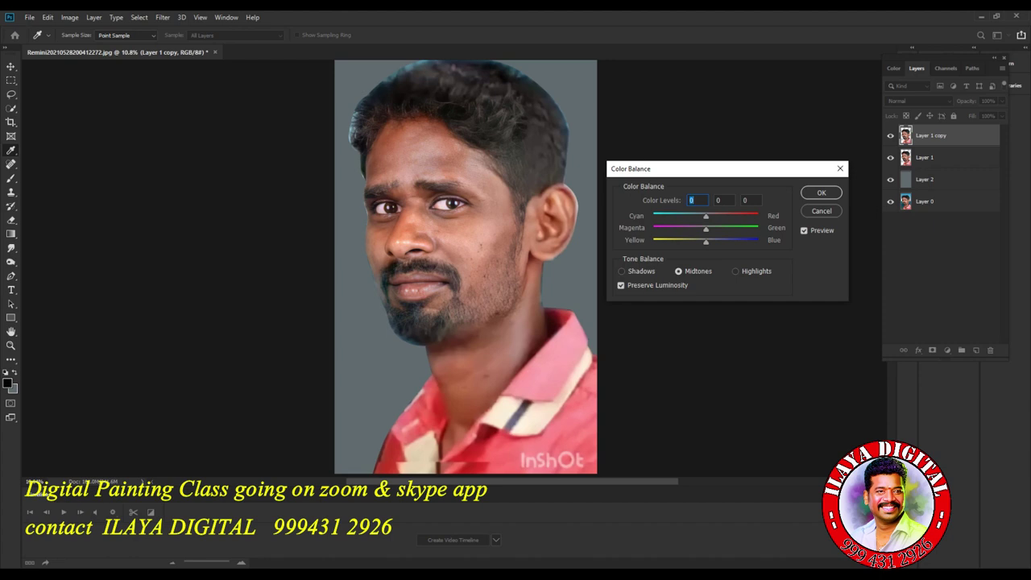
scroll(532, 346, up, 6)
drag(532, 314, 556, 467)
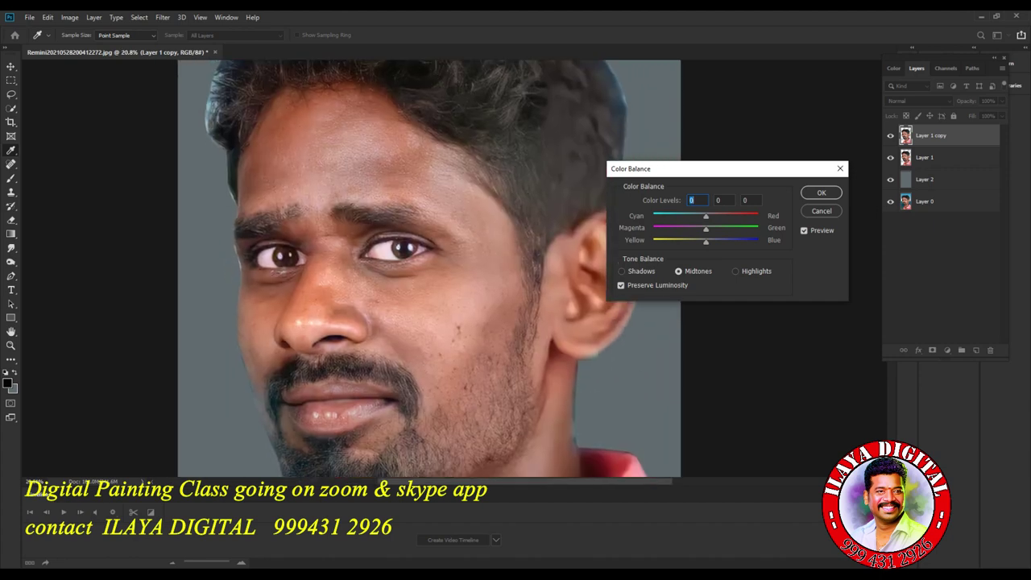
scroll(427, 269, down, 2)
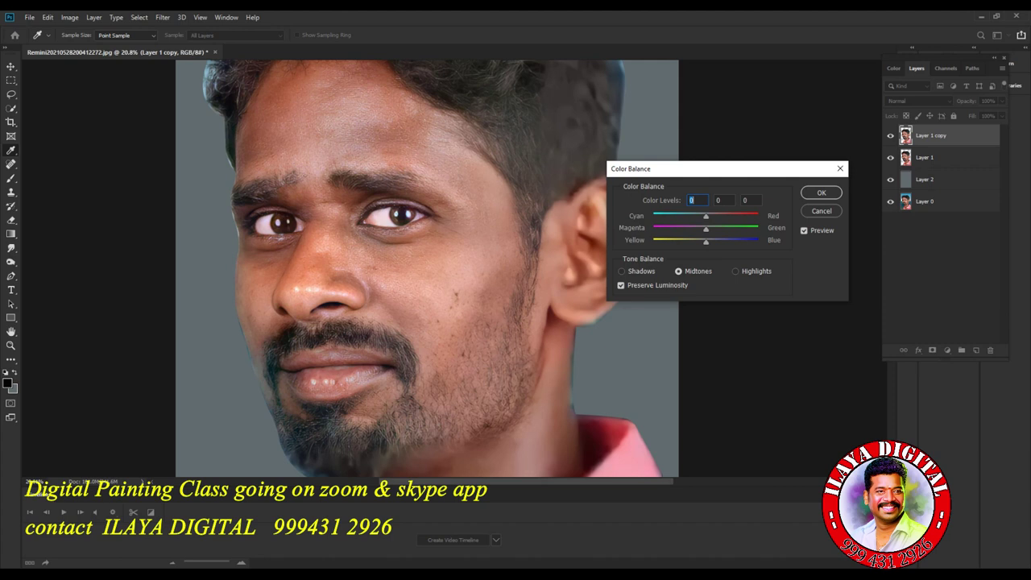
drag(705, 241, 697, 241)
text(-17)
drag(706, 230, 701, 229)
key(Tab)
Set the highlights' yellow-blue level to +28.
click(622, 272)
mouse_move(706, 229)
mouse_down()
mouse_move(730, 240)
mouse_move(721, 240)
mouse_up()
click(734, 271)
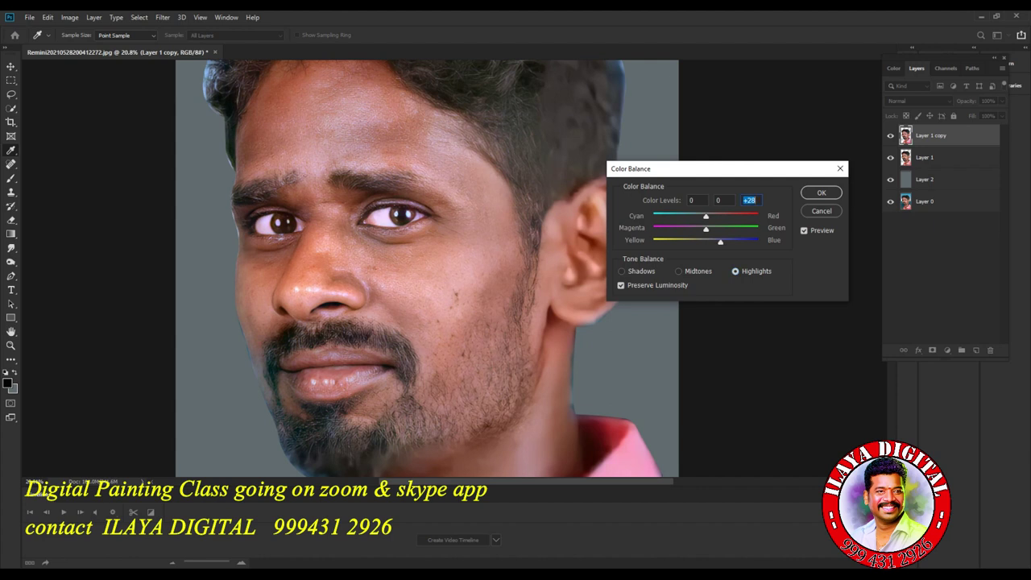
Check the shadows' color levels and set the midtones' yellow-blue level to -24.
click(680, 272)
mouse_move(698, 241)
mouse_down()
mouse_move(715, 241)
mouse_move(696, 241)
mouse_up()
double_click(743, 200)
click(622, 272)
key(ctrl+3)
key(p)
key(p)
click(679, 272)
drag(693, 241, 693, 241)
text(-31)
Compare the portrait with and without the color change using the preview option, and apply the Color Balance adjustment.
click(804, 231)
key(alt+p)
key(alt+p)
key(alt+p)
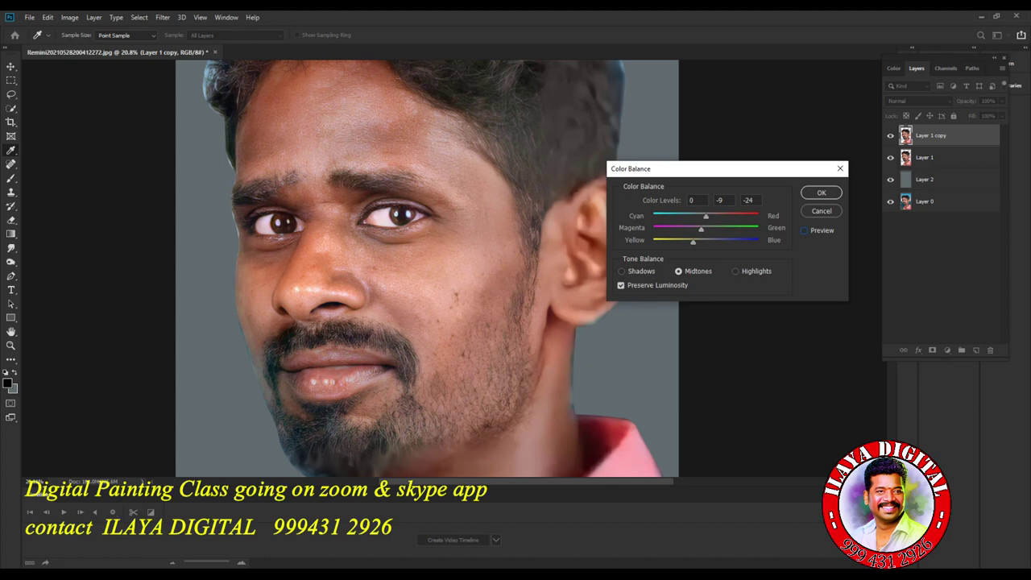
key(Return)
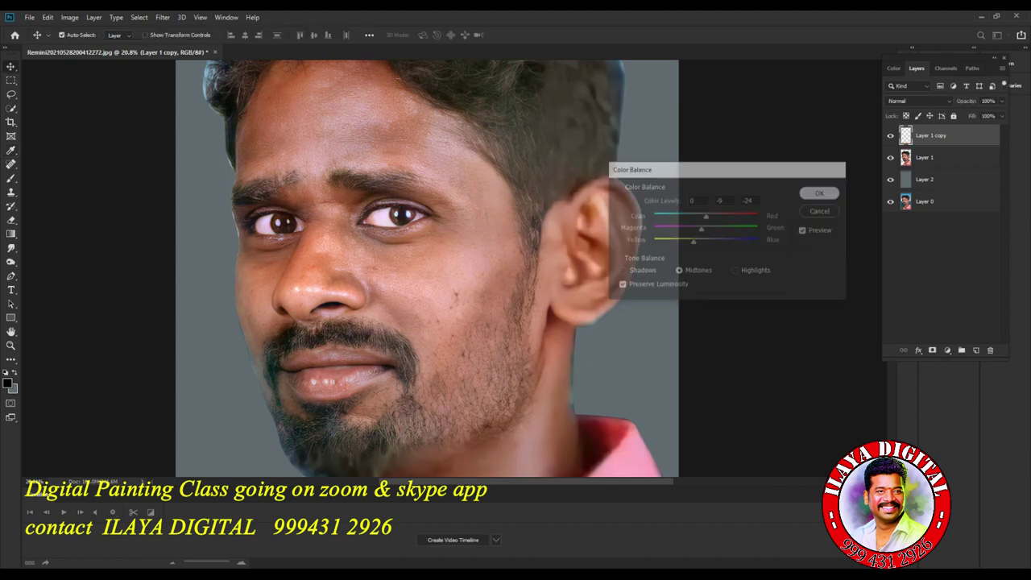
Adjust the duplicated cutout's RGB Levels by raising the black input level, shifting the midtones slightly, and lowering the white input level slightly.
key(ctrl)
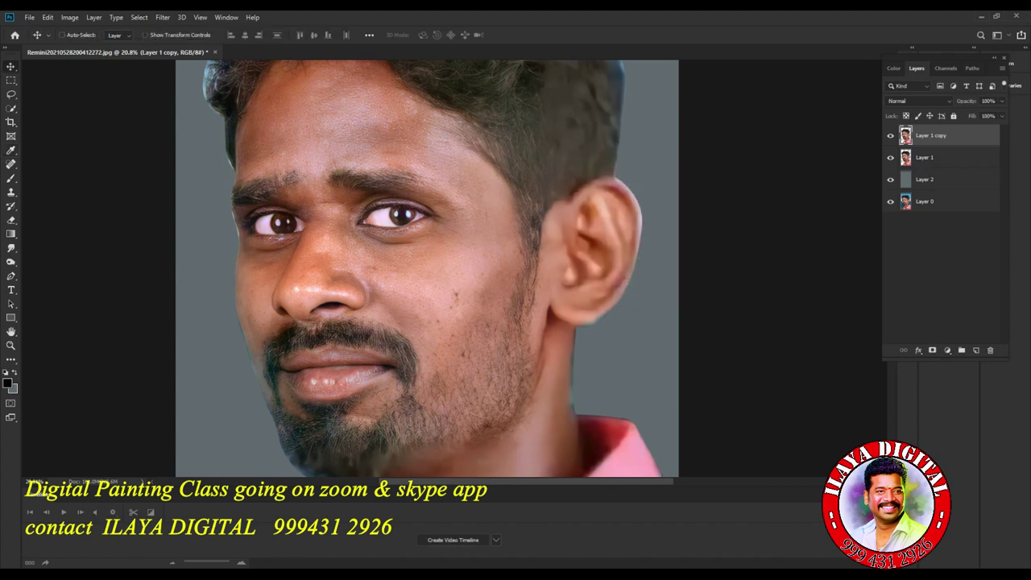
key(ctrl+l)
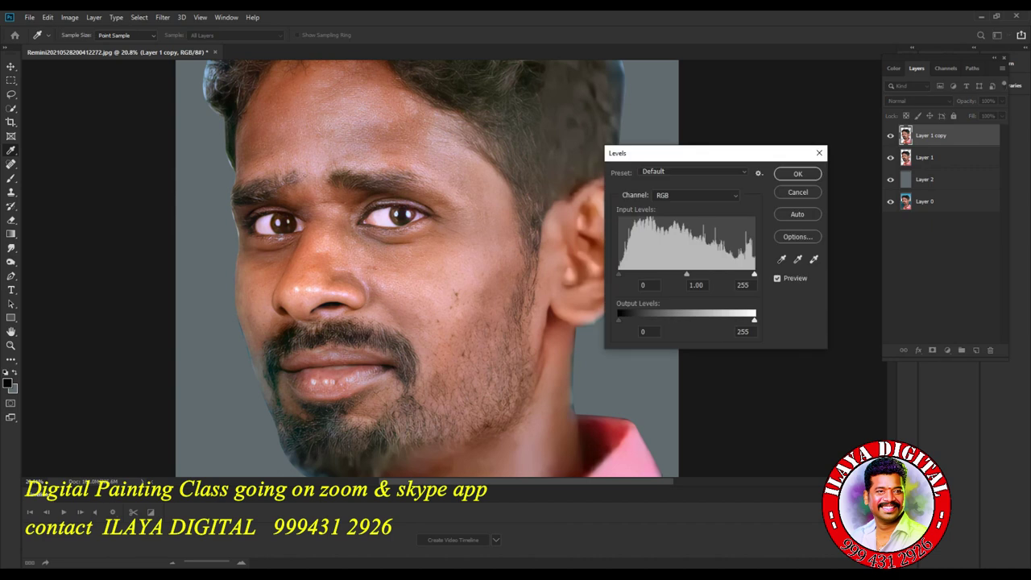
drag(686, 275, 684, 274)
drag(618, 274, 626, 274)
drag(754, 274, 750, 274)
key(Return)
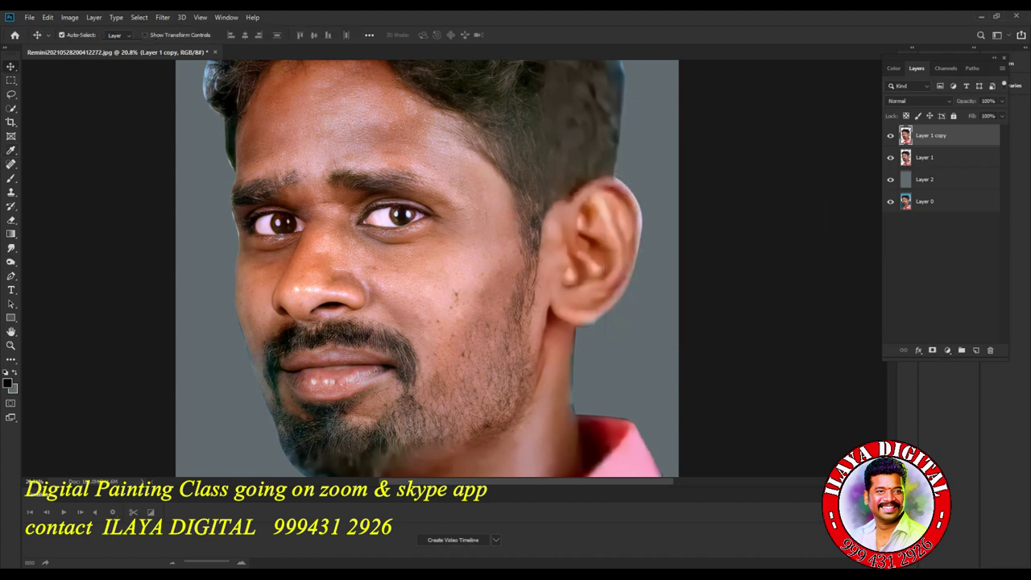
Darken the cutout's midtones slightly with an RGB Curves point at input 138, output 123.
key(ctrl)
key(ctrl+m)
drag(467, 106, 701, 98)
drag(686, 220, 693, 220)
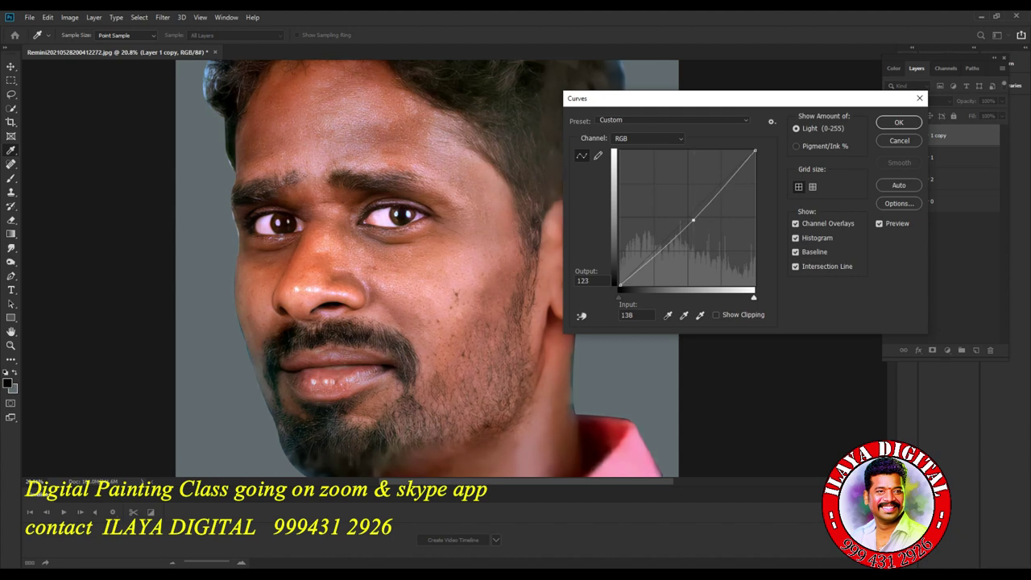
click(899, 122)
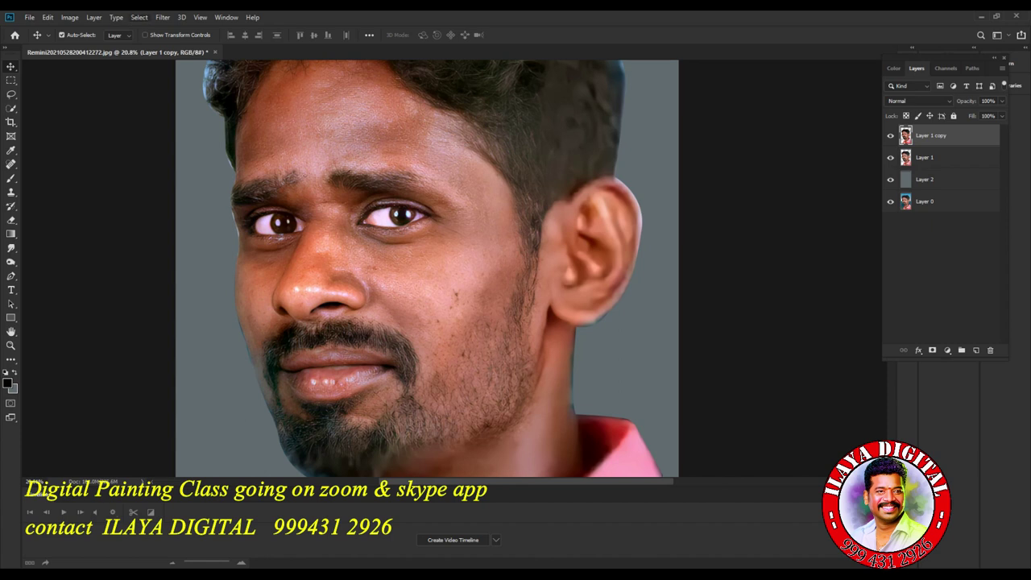
Select the portrait's highlights with Color Range, using 20% fuzziness and a range of 190.
click(139, 17)
click(161, 122)
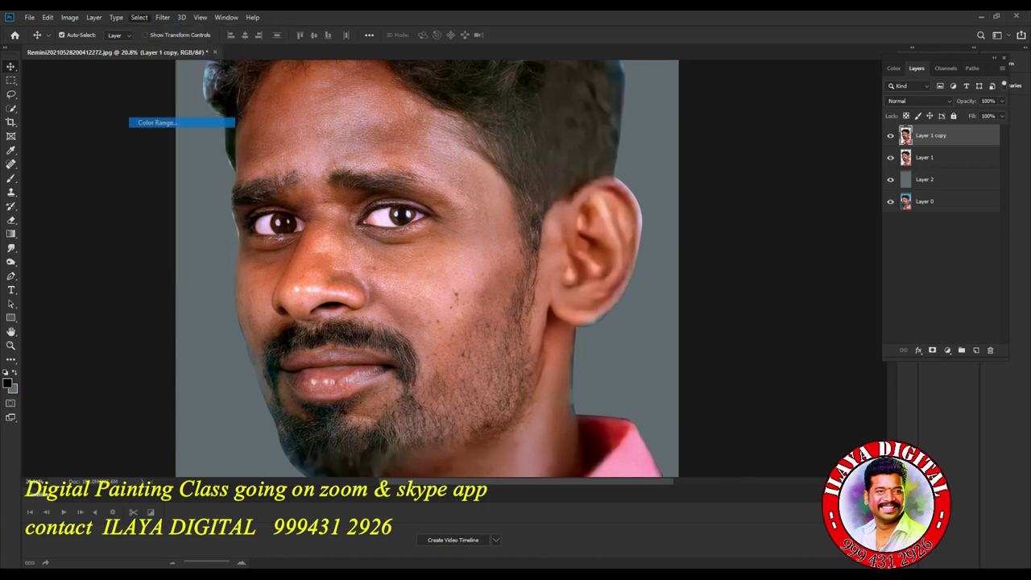
click(737, 131)
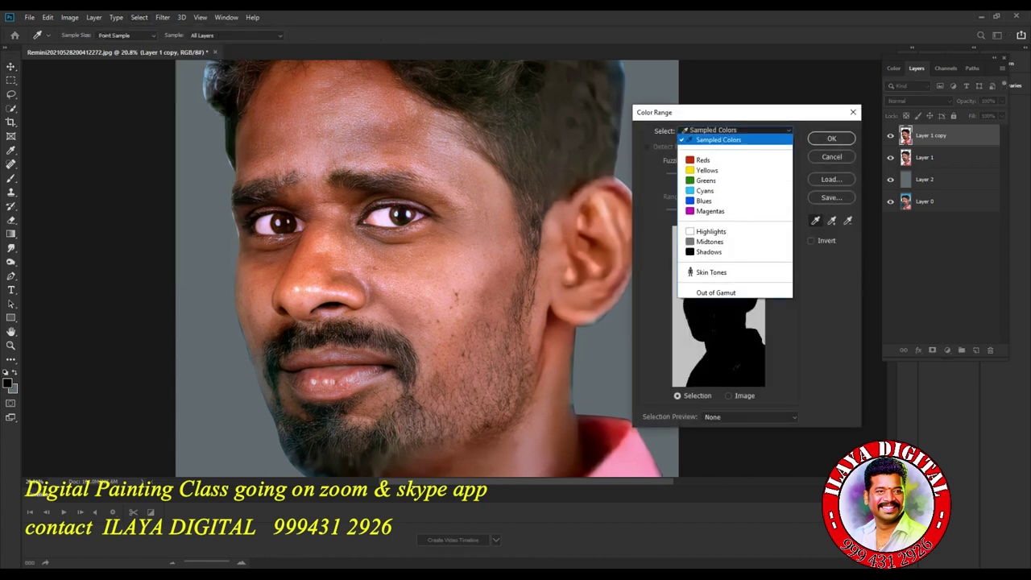
click(711, 231)
key(Return)
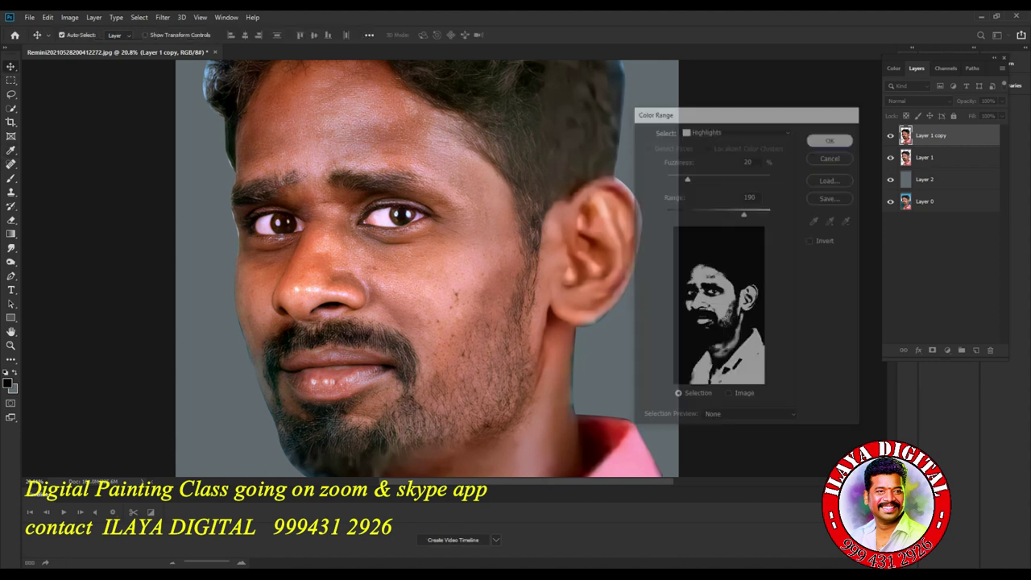
Lower the blue channel's white input level to 226 with Levels on the selected highlights, and deselect.
key(ctrl+l)
click(680, 196)
click(673, 233)
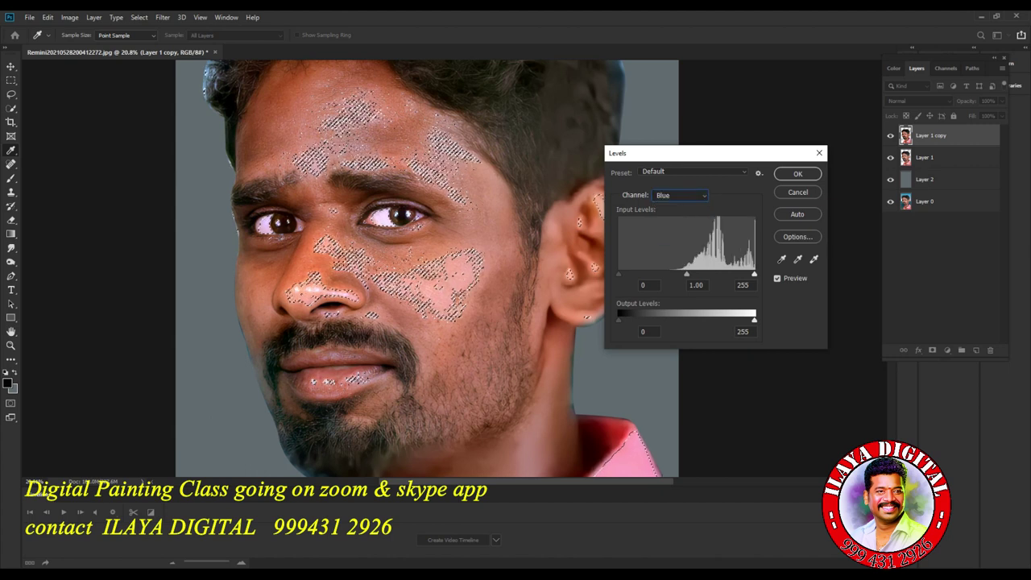
click(755, 275)
key(Down)
key(Down)
key(Down)
key(Down)
key(Down)
key(Down)
key(Down)
key(Down)
key(Down)
key(Down)
key(Down)
key(Down)
key(Down)
key(Down)
key(Down)
key(Down)
key(Down)
key(Down)
key(Down)
key(Down)
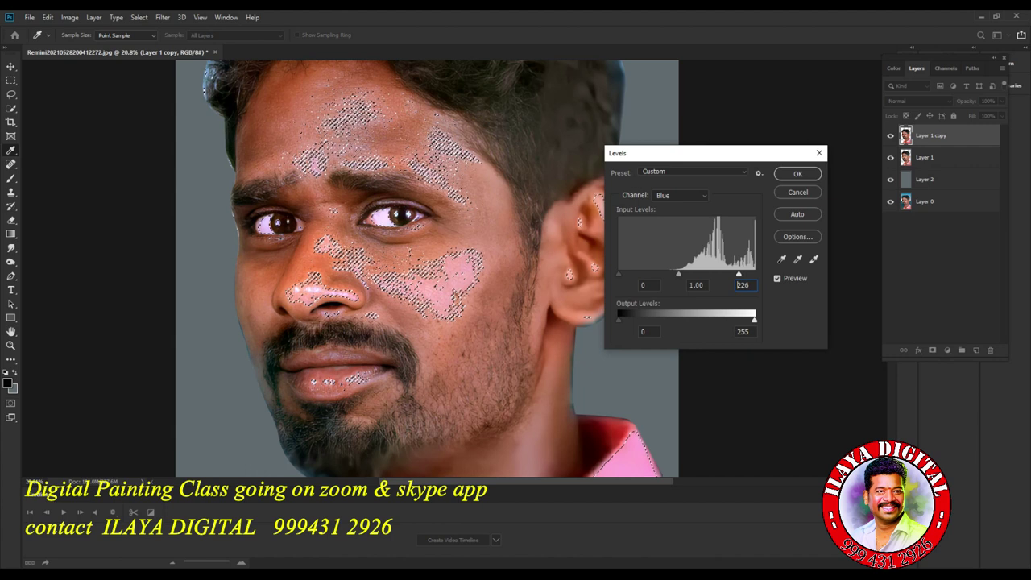
click(797, 174)
key(Return)
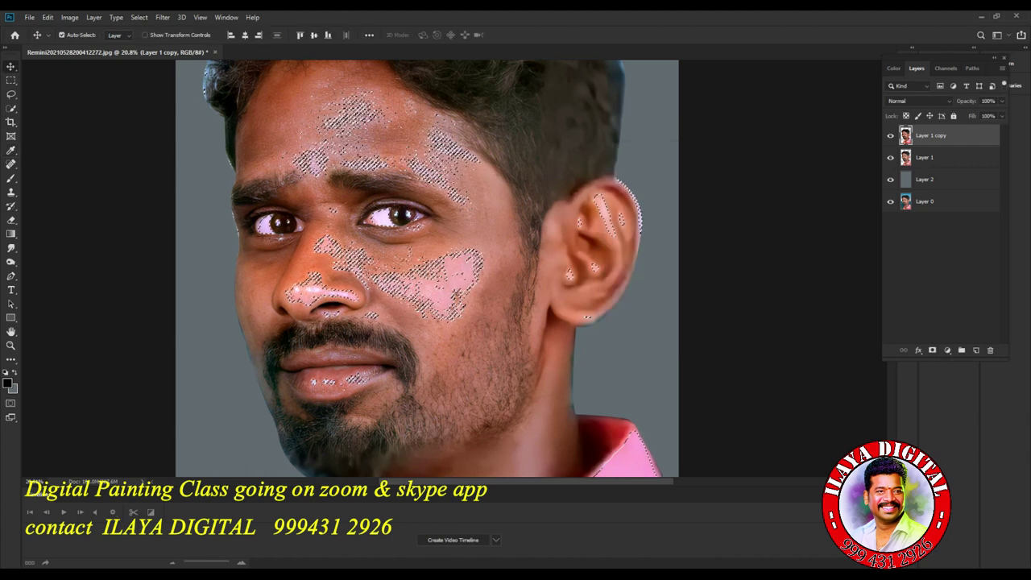
key(v)
key(ctrl+d)
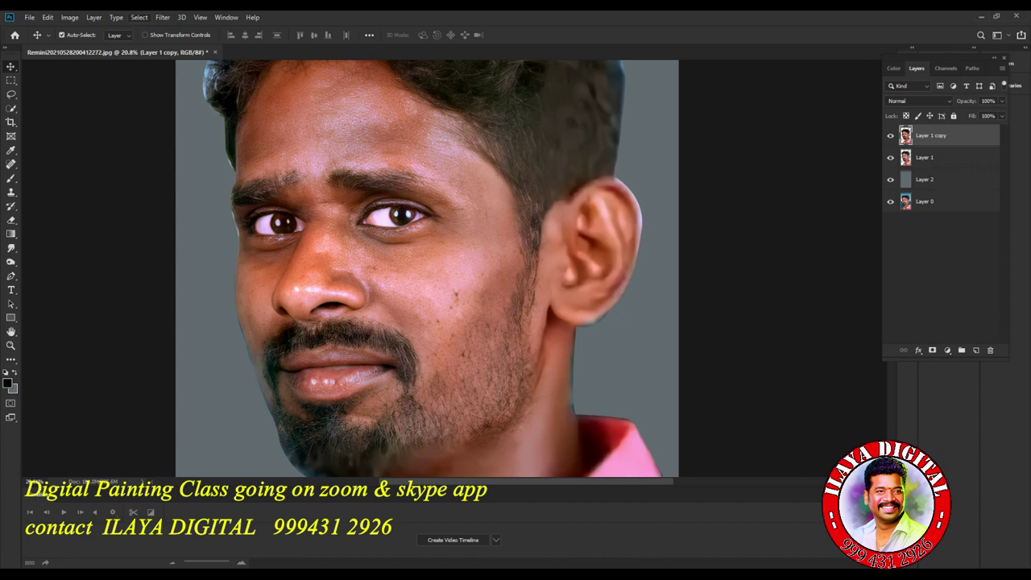
Select the midtones with Color Range, using 40% fuzziness and a range of 105 to 150.
click(139, 17)
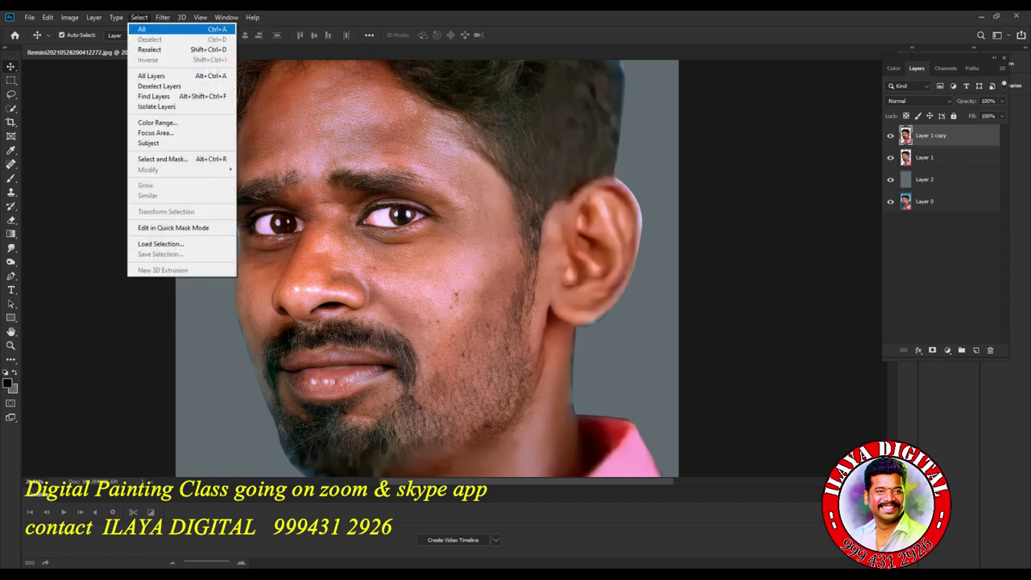
key(Return)
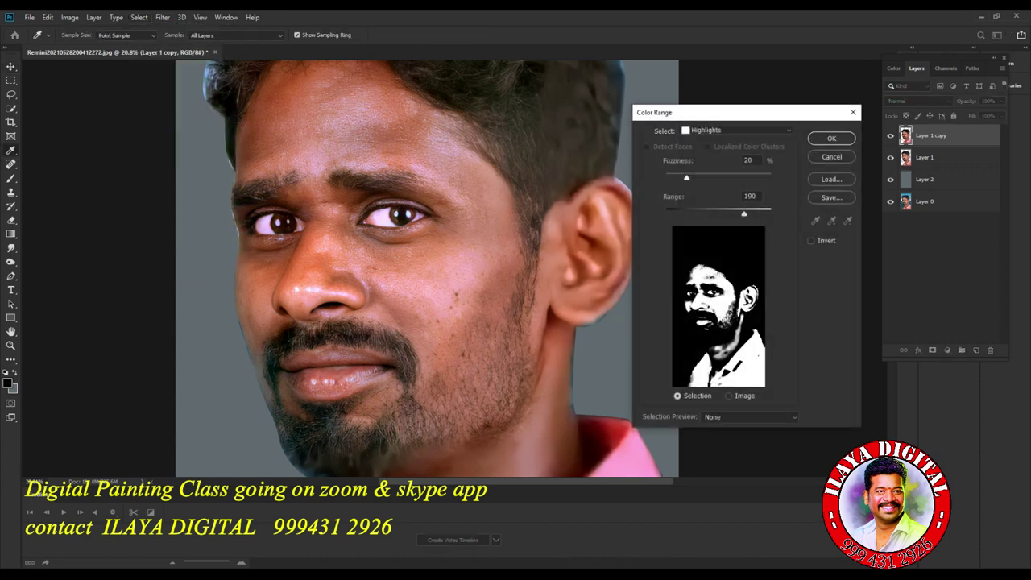
click(734, 130)
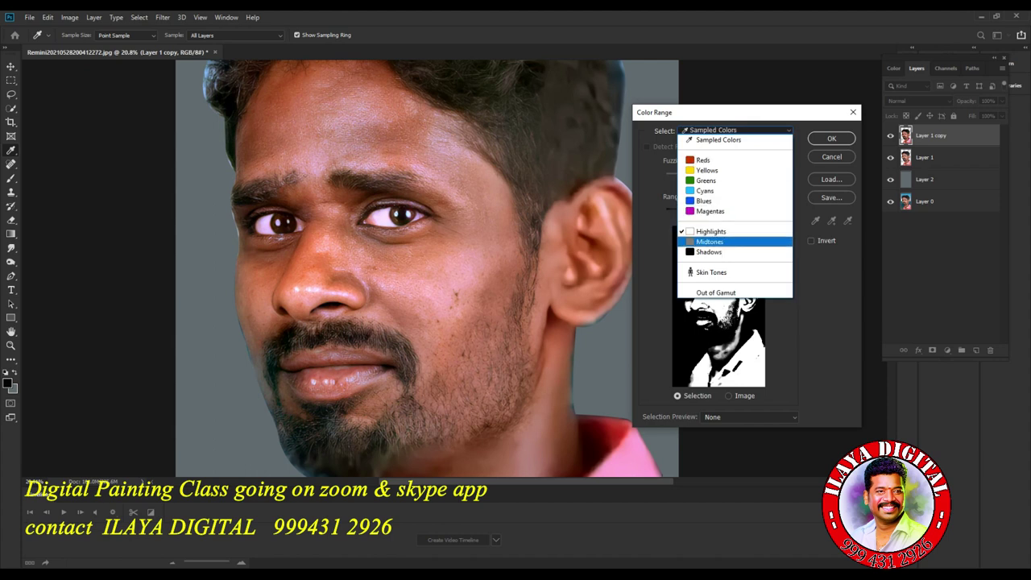
click(722, 242)
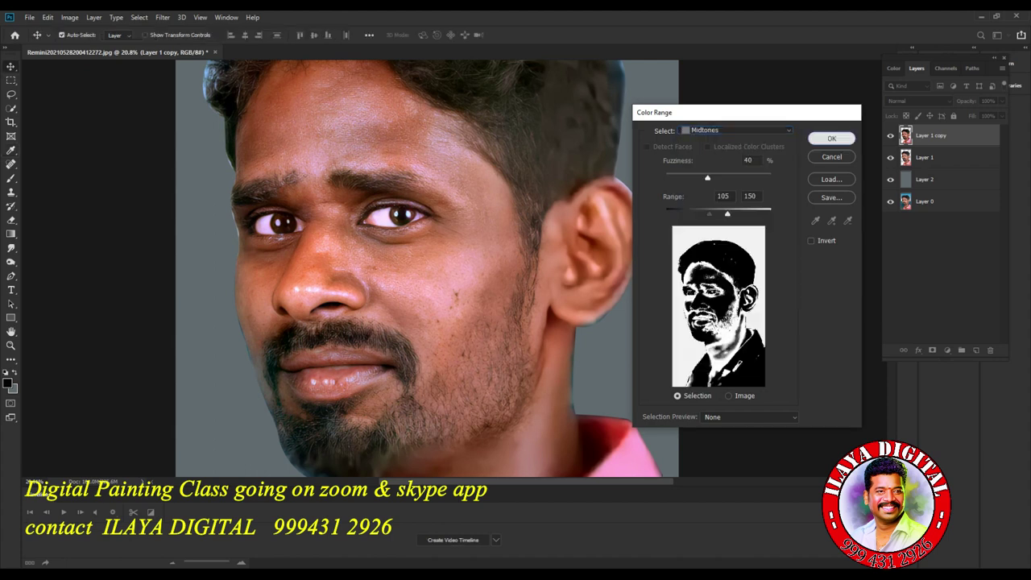
key(Return)
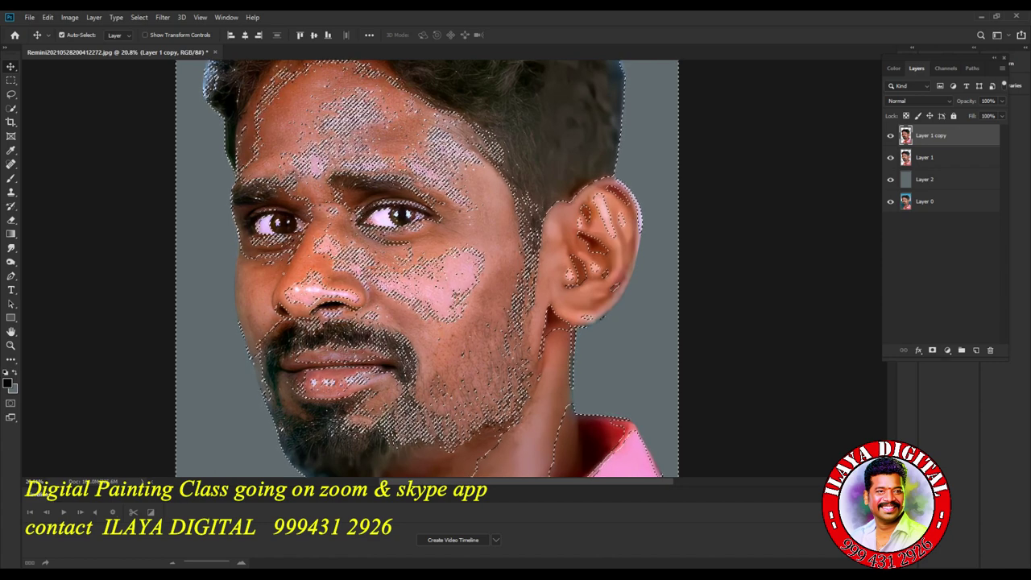
Darken the selected midtones with Levels by raising the RGB black input level slightly, and deselect.
key(ctrl+l)
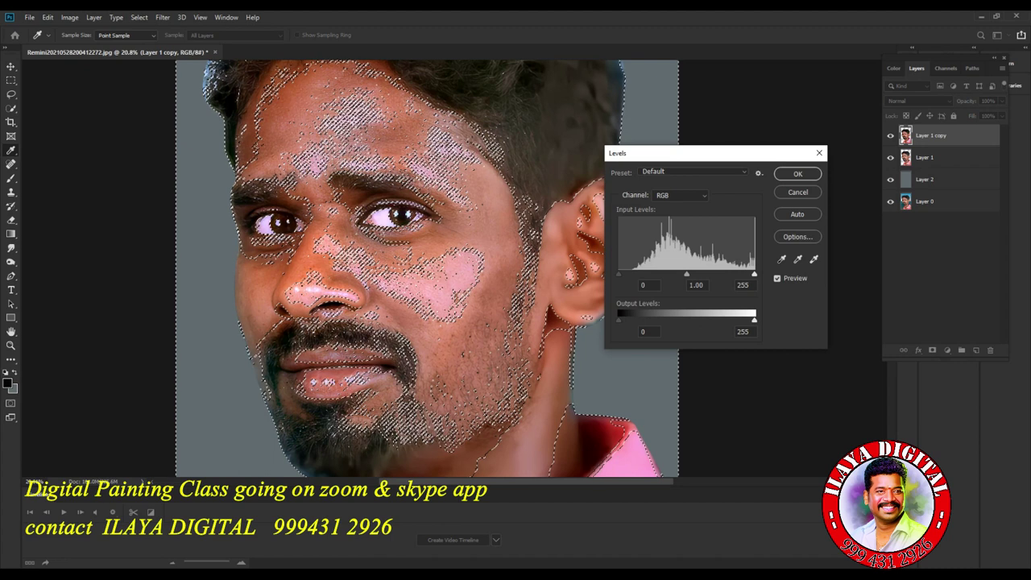
mouse_move(619, 274)
mouse_down()
mouse_move(656, 275)
mouse_move(624, 275)
mouse_up()
key(Return)
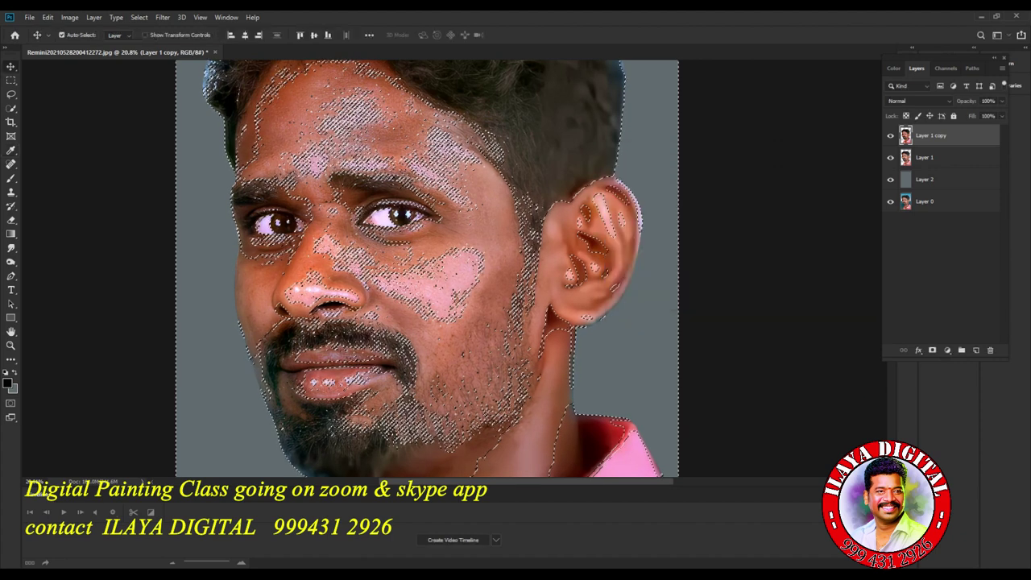
key(ctrl+d)
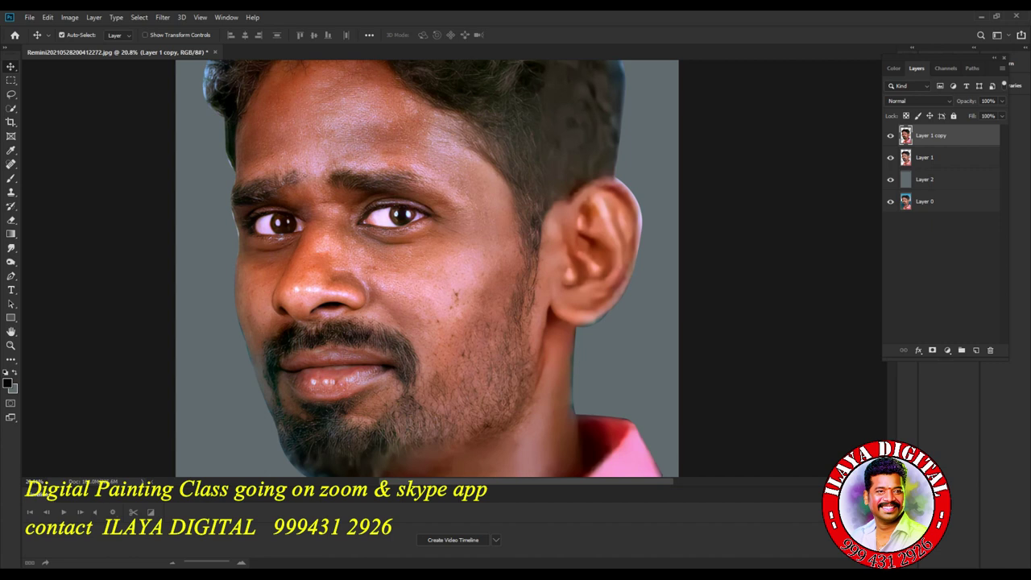
Compare the portrait with and without the corrected top layer by toggling that layer's visibility.
click(890, 135)
click(890, 136)
click(891, 136)
click(890, 136)
drag(515, 286, 479, 286)
drag(490, 241, 515, 242)
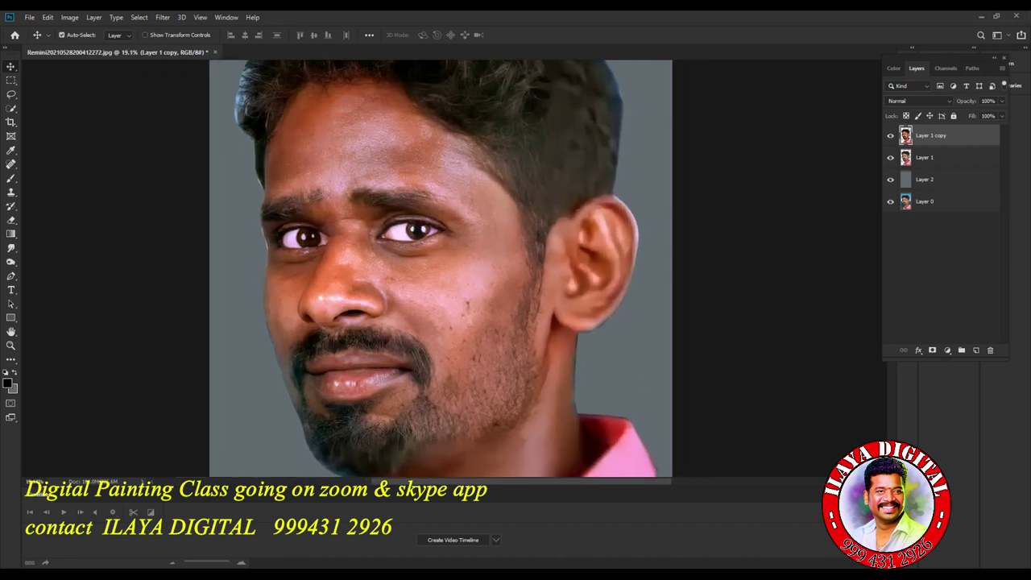
Lasso both eye areas and the small patch beside the moustache, and feather the selection by 50 pixels.
key(l)
drag(357, 220, 382, 258)
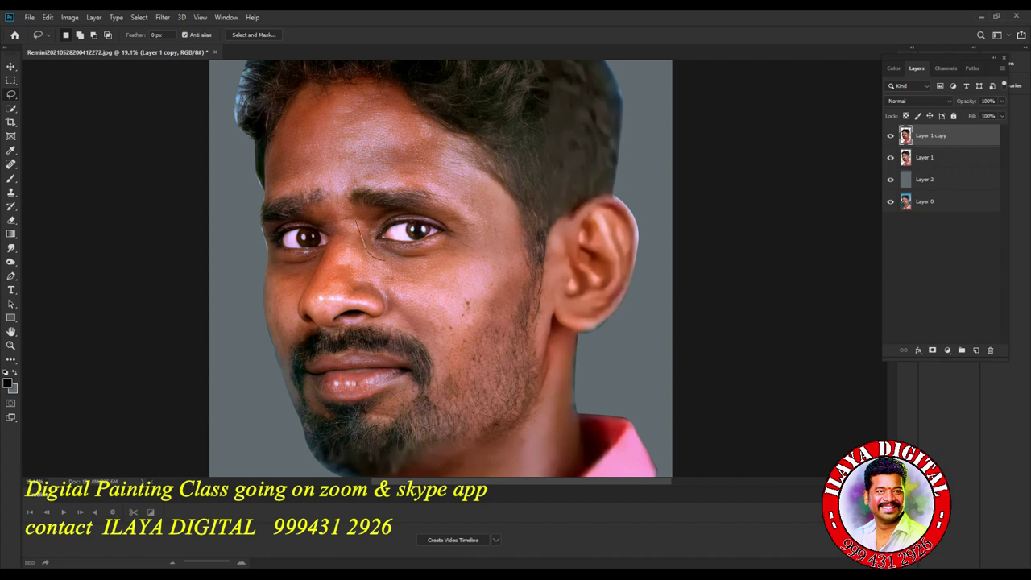
mouse_move(427, 192)
mouse_down()
mouse_move(485, 247)
mouse_move(425, 278)
mouse_up()
drag(358, 214, 357, 211)
mouse_move(323, 254)
mouse_down()
mouse_move(284, 282)
mouse_move(260, 219)
mouse_up()
mouse_move(314, 321)
mouse_down()
mouse_move(287, 346)
mouse_move(321, 325)
mouse_up()
key(shift+F6)
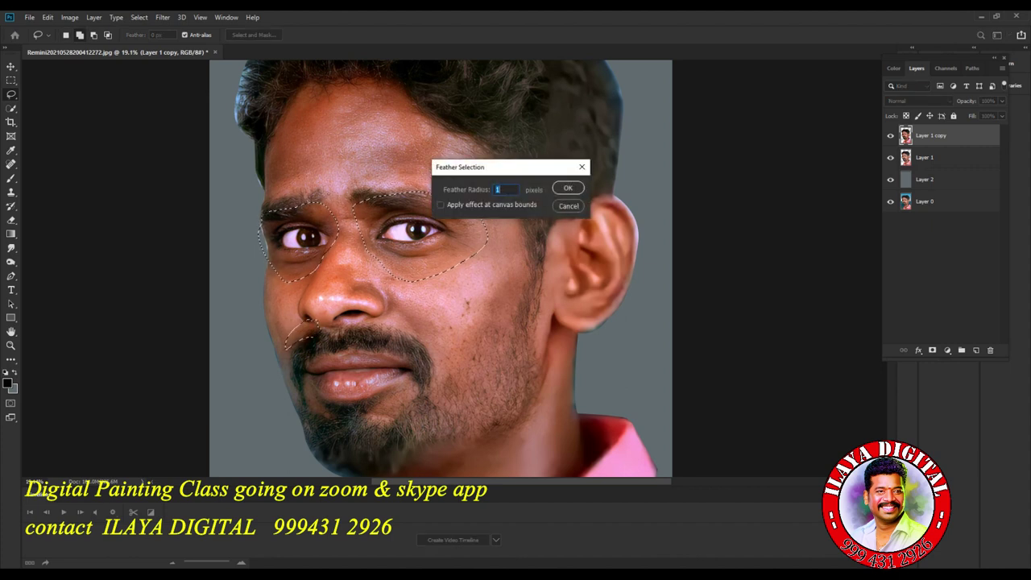
text(50)
key(Return)
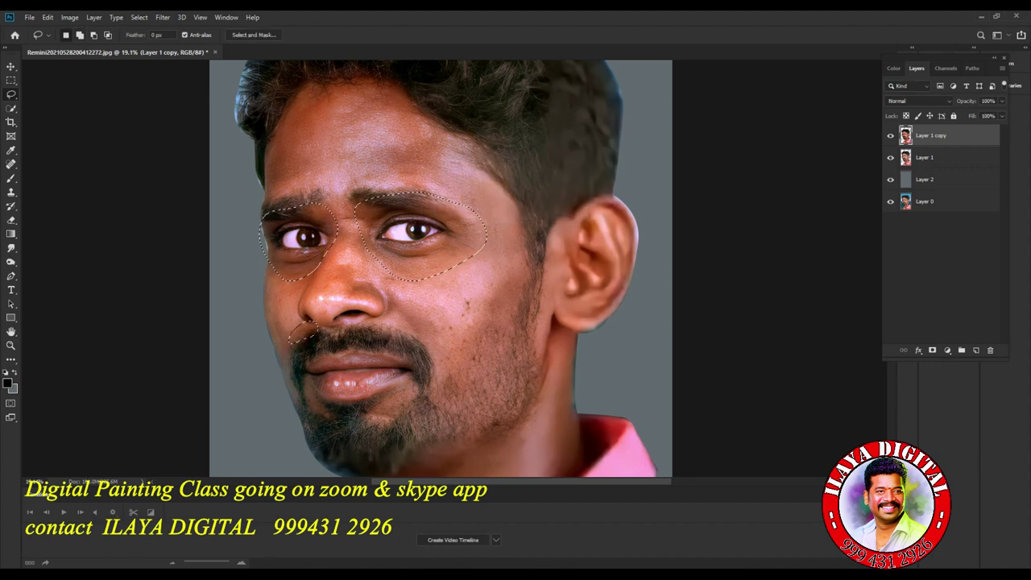
key(ctrl+l)
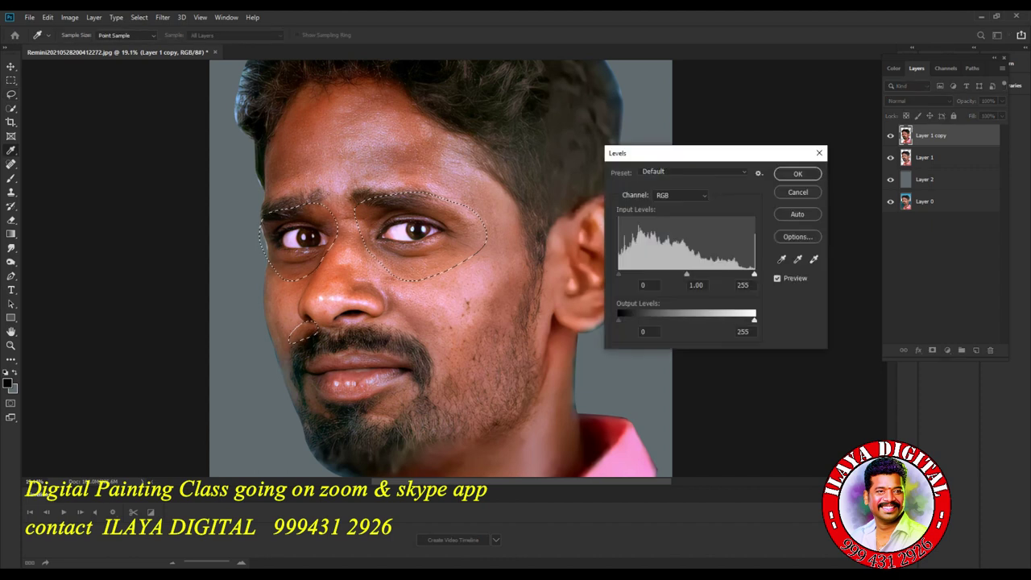
mouse_move(686, 274)
mouse_down()
mouse_move(662, 275)
mouse_move(701, 274)
mouse_move(658, 275)
mouse_move(714, 275)
mouse_move(687, 275)
mouse_up()
drag(688, 275, 687, 274)
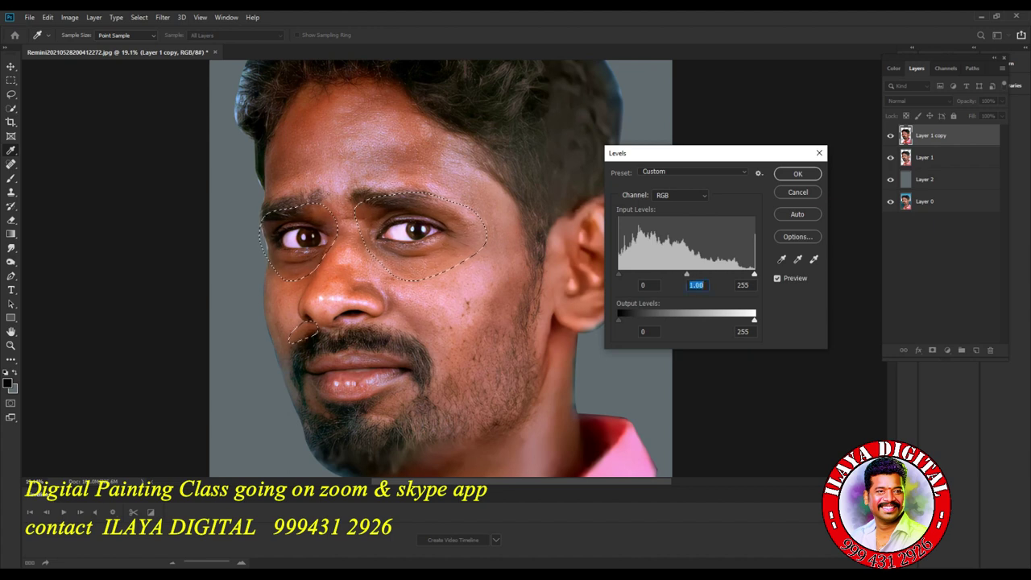
text(0)
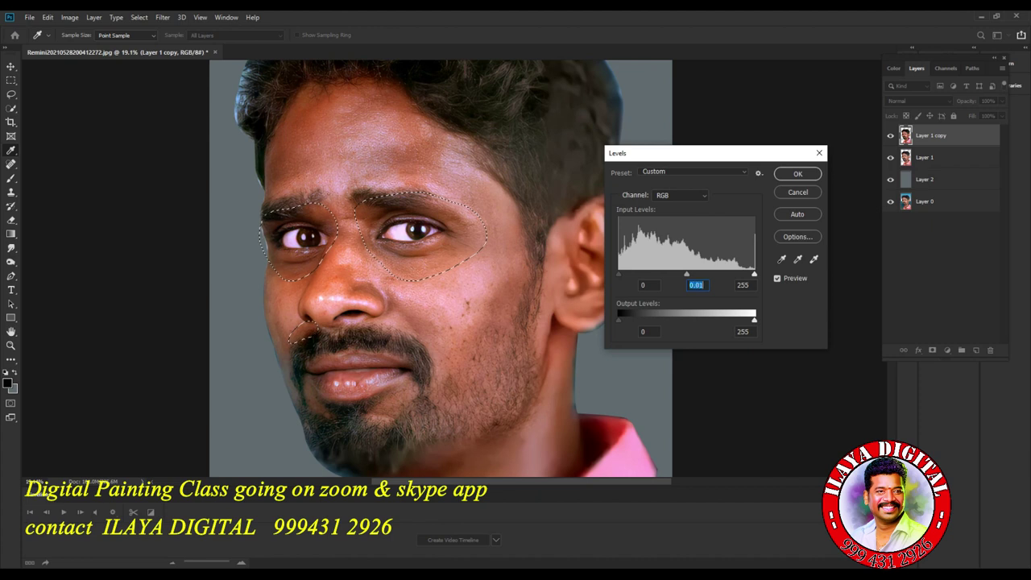
key(Tab)
key(Return)
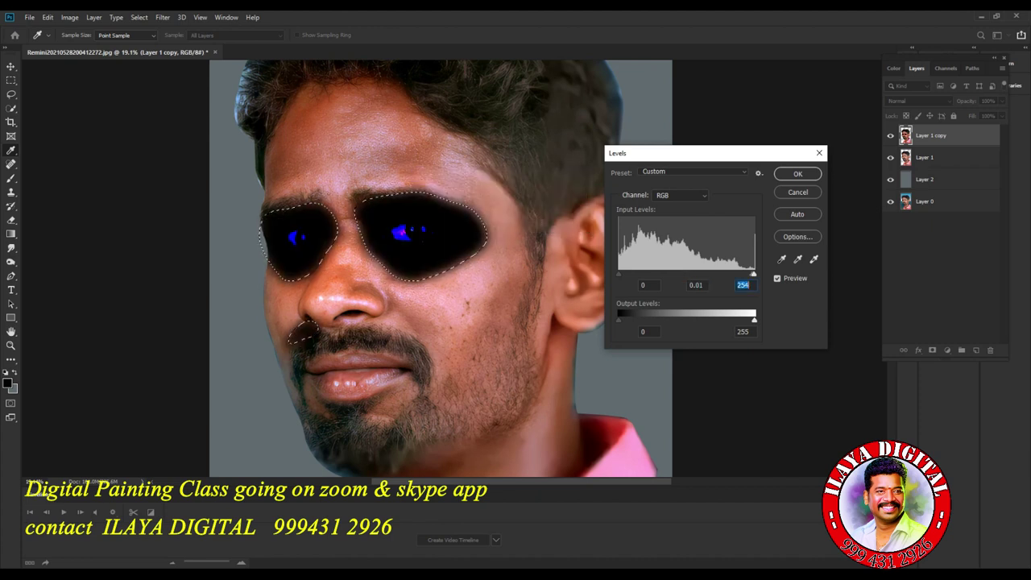
drag(753, 274, 719, 274)
key(Escape)
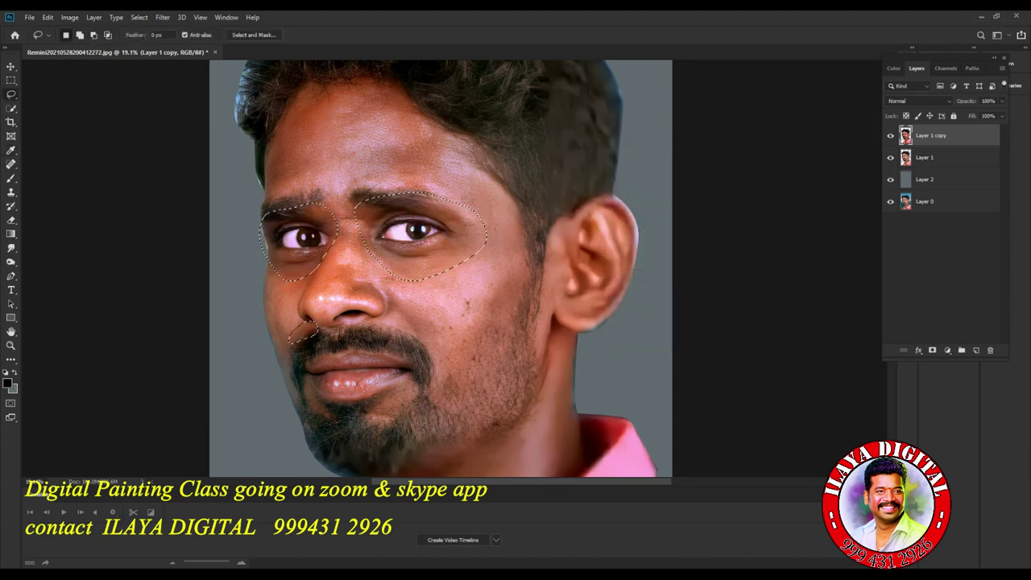
Brighten the feathered eye and moustache-side areas with Levels by lowering the white input level, and clear the selection.
key(ctrl+l)
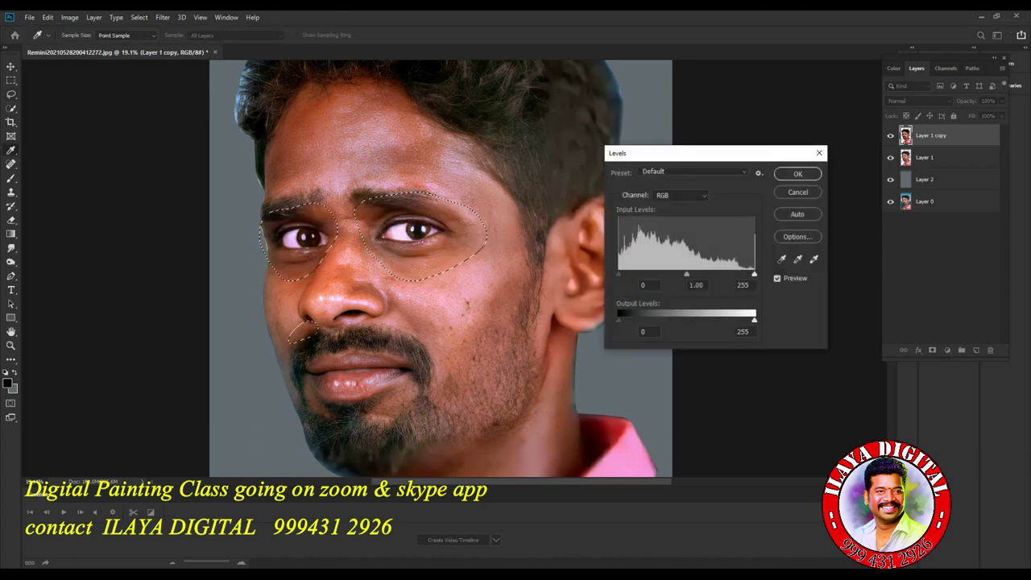
key(Down)
key(Down)
key(Down)
key(Down)
key(Down)
key(Down)
key(Down)
key(Down)
key(Down)
key(Down)
key(Down)
key(Down)
key(Down)
key(Down)
key(Down)
key(Down)
key(Down)
key(Down)
key(Down)
key(Down)
drag(743, 274, 674, 274)
key(Return)
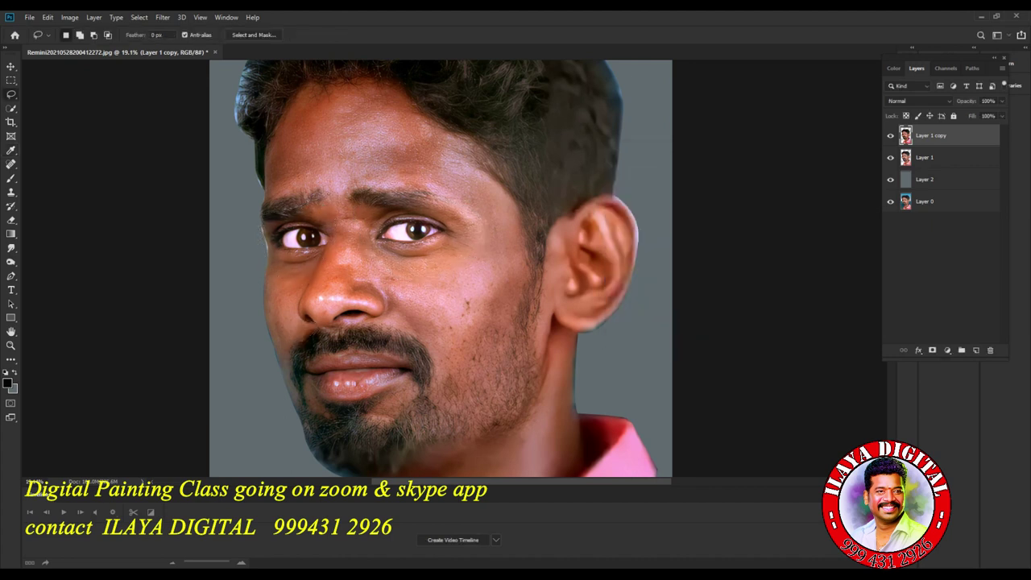
Hide and show the corrected layer to compare the eye-area changes, and check the portrait as a whole.
click(890, 135)
click(890, 136)
scroll(491, 366, down, 3)
drag(491, 366, 473, 284)
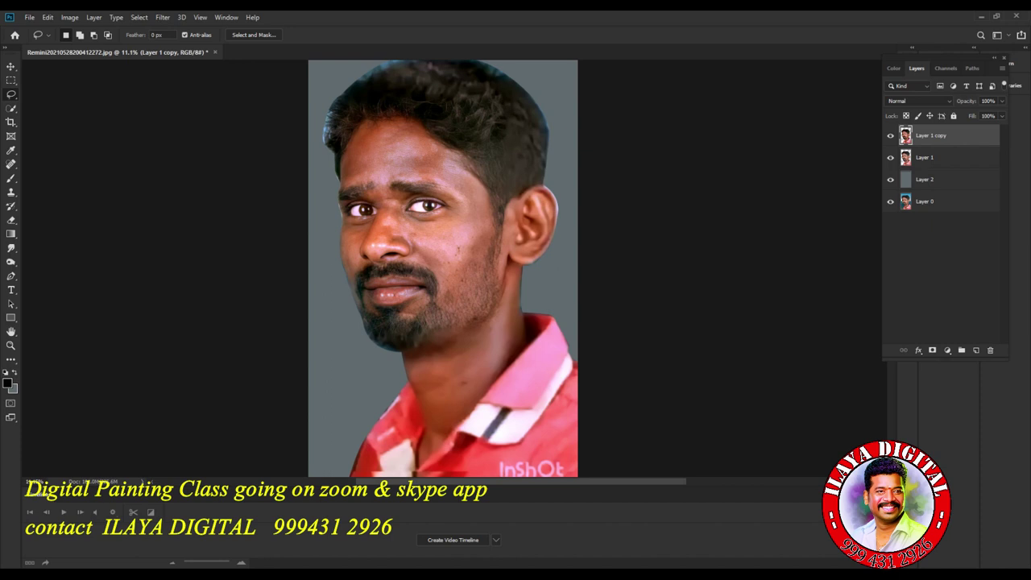
Open the portrait cutout in the Camera Raw filter and set Contrast to +13.
key(ctrl+shift+s)
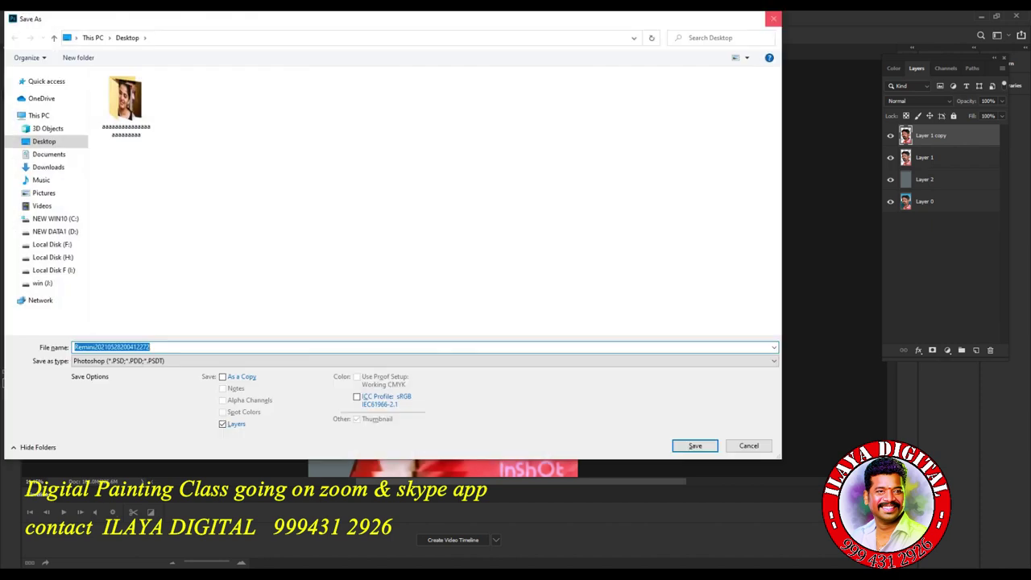
click(773, 18)
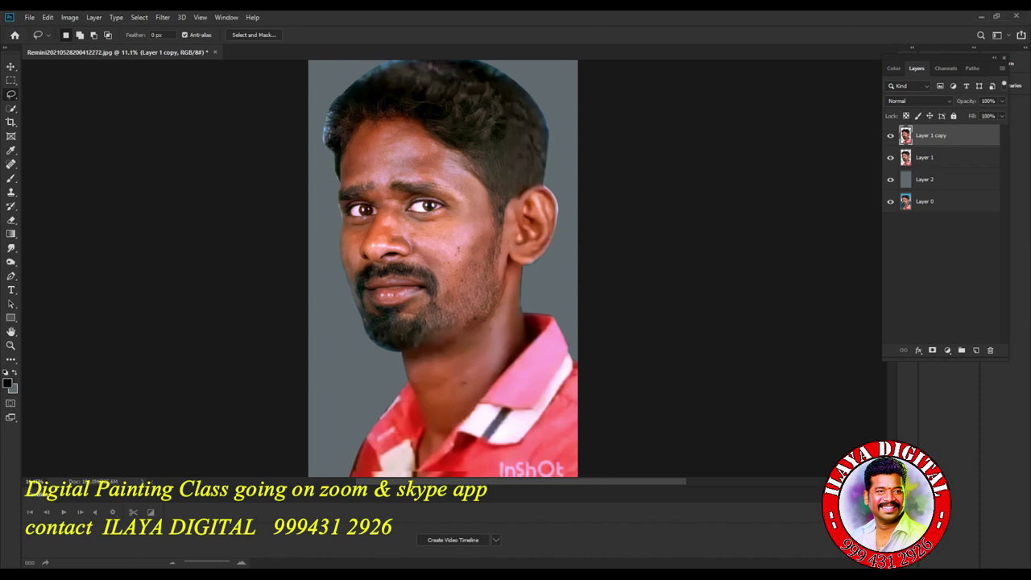
key(ctrl+shift+a)
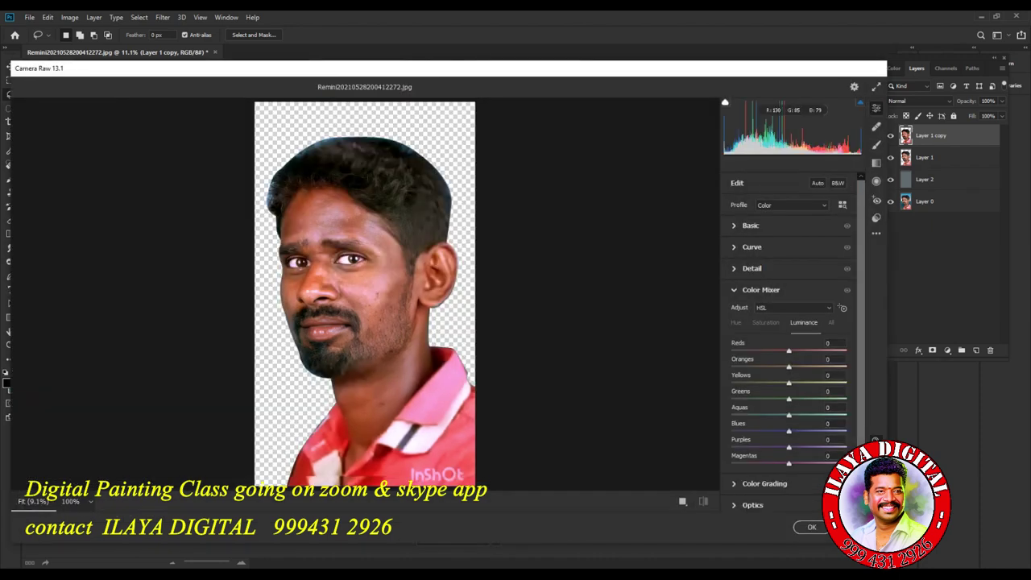
drag(386, 268, 469, 268)
click(750, 226)
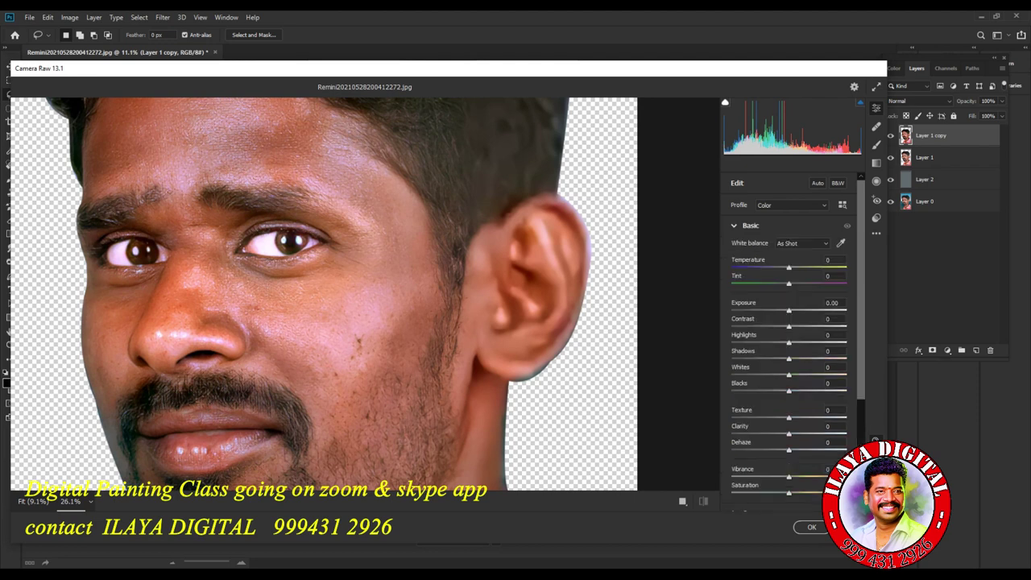
drag(788, 311, 803, 327)
text(013)
key(Return)
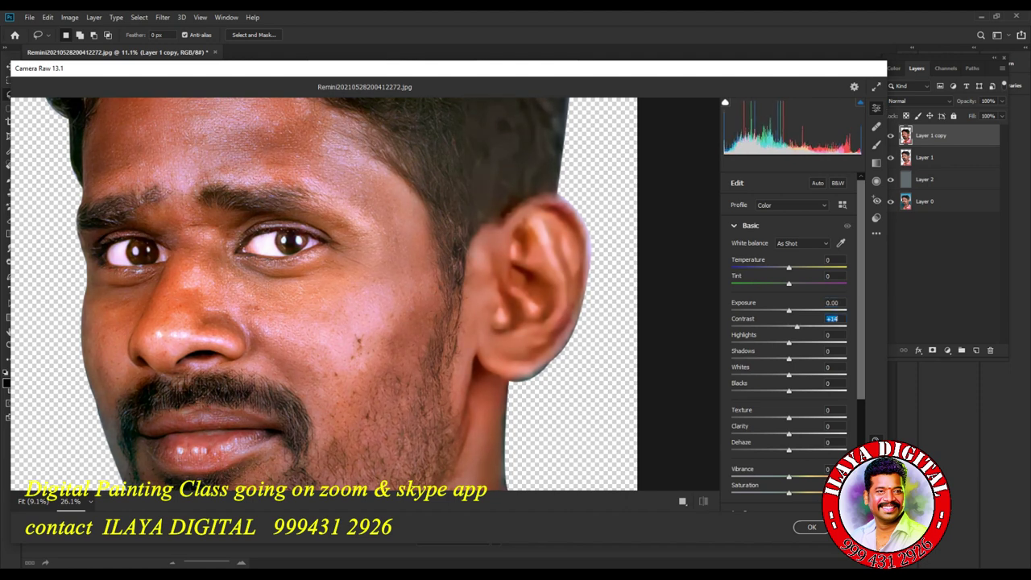
Set Highlights to +13 and Shadows to +4, and raise Vibrance moderately in the Basic adjustments.
key(Tab)
text(13)
key(Return)
key(Tab)
text(5)
key(Return)
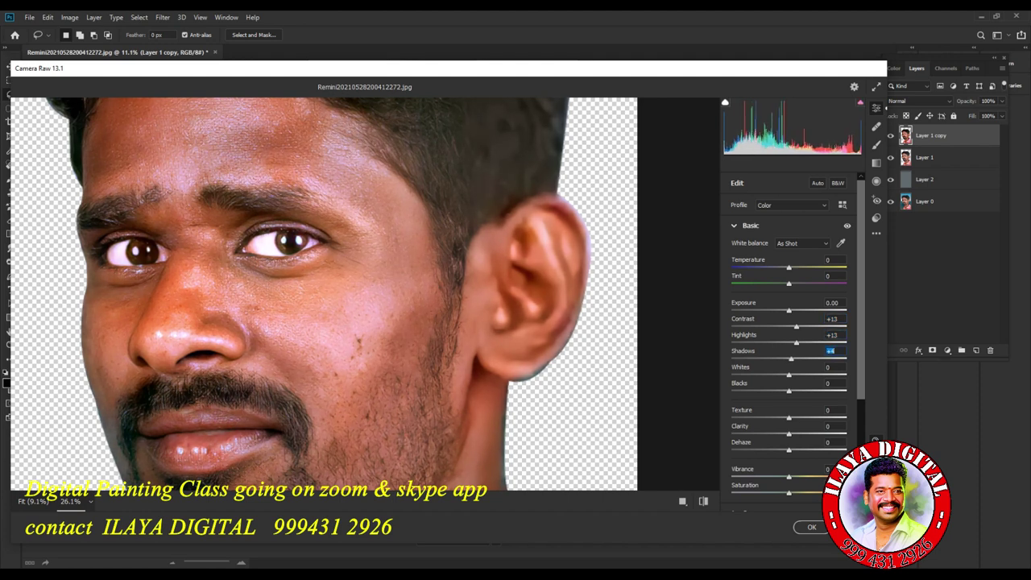
mouse_move(788, 477)
mouse_down()
mouse_move(821, 477)
mouse_move(789, 477)
mouse_move(803, 477)
mouse_up()
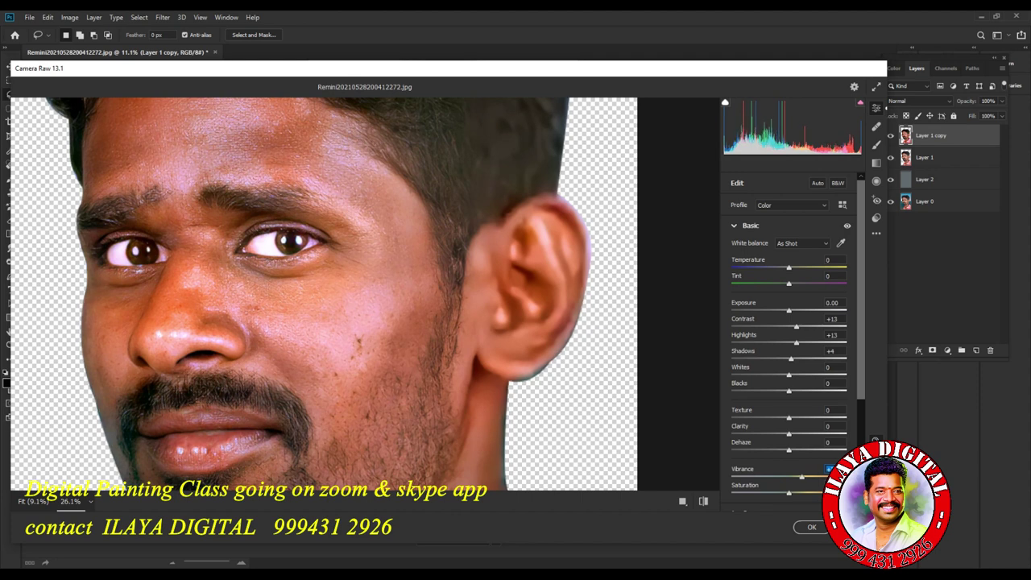
Raise the Oranges saturation slightly in the Color Mixer and apply the Camera Raw adjustments.
click(734, 226)
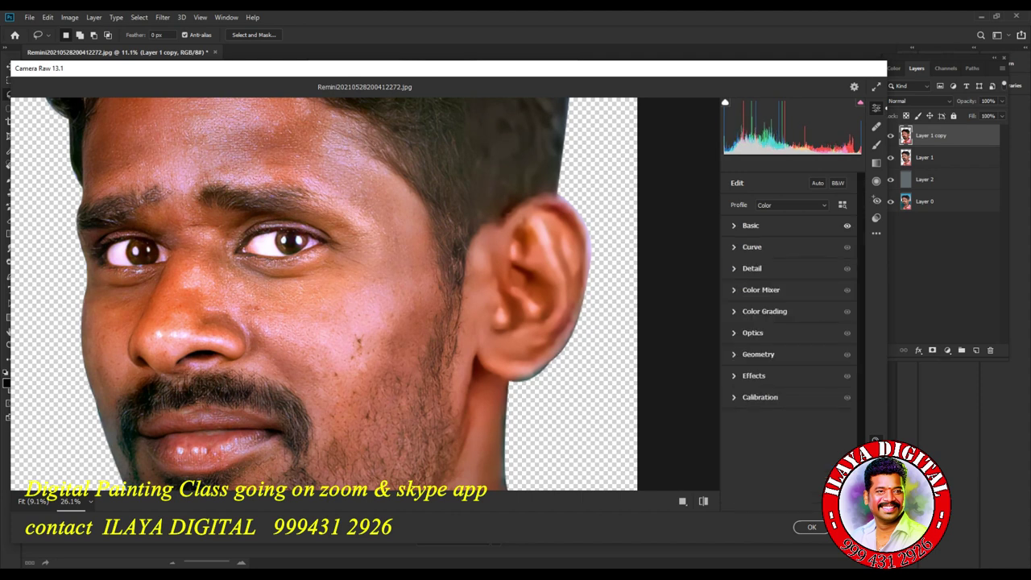
click(735, 290)
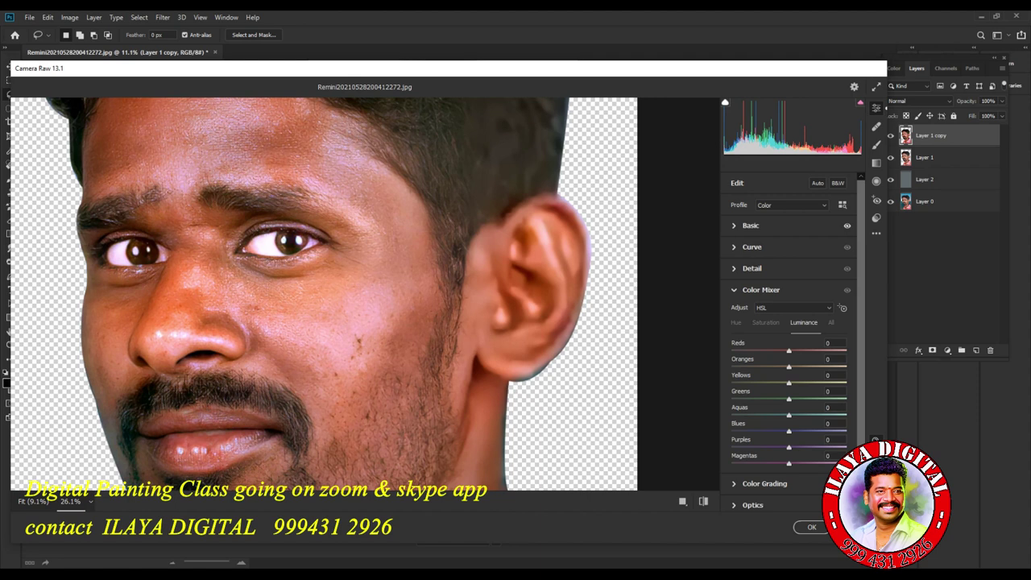
click(737, 322)
mouse_move(789, 367)
mouse_down()
mouse_move(809, 367)
mouse_move(784, 368)
mouse_move(794, 368)
mouse_up()
click(766, 322)
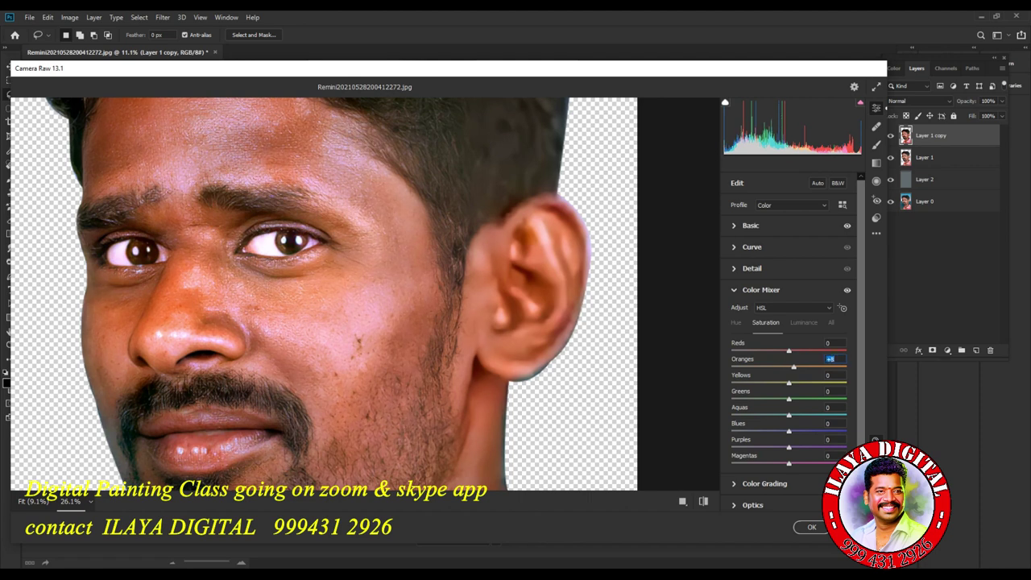
click(812, 527)
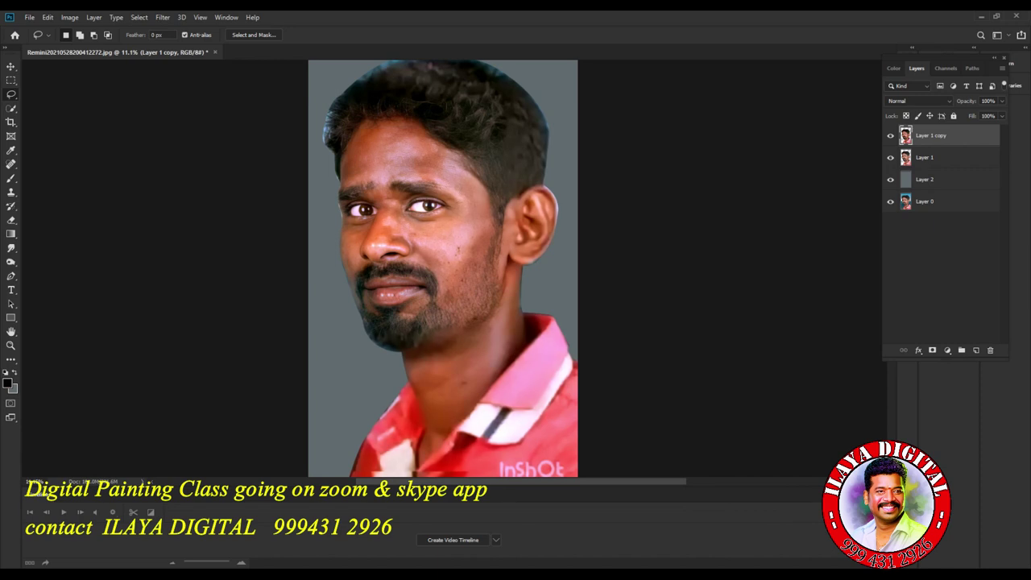
Compare the portrait with and without Layer 1 copy, and inspect the skin and eyes up close.
key(v)
click(890, 135)
click(891, 135)
click(890, 135)
click(890, 135)
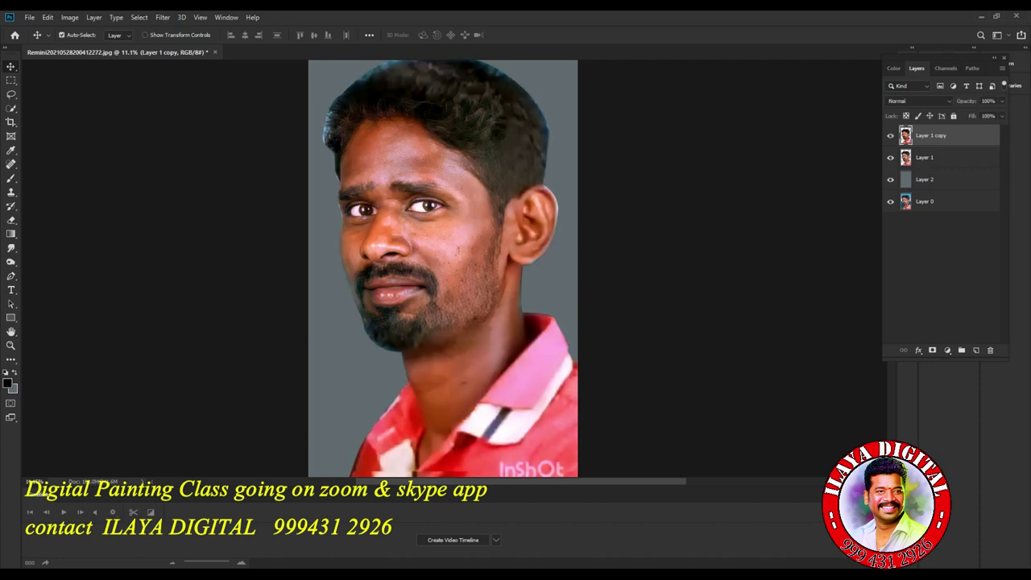
scroll(419, 248, up, 10)
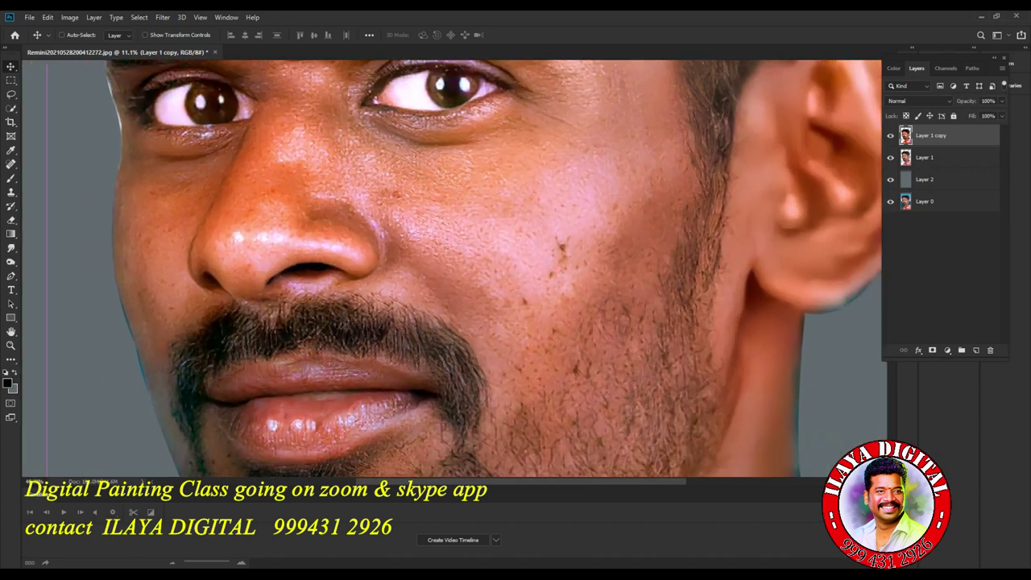
scroll(418, 248, down, 1)
drag(412, 159, 445, 199)
scroll(488, 288, up, 7)
scroll(568, 298, down, 4)
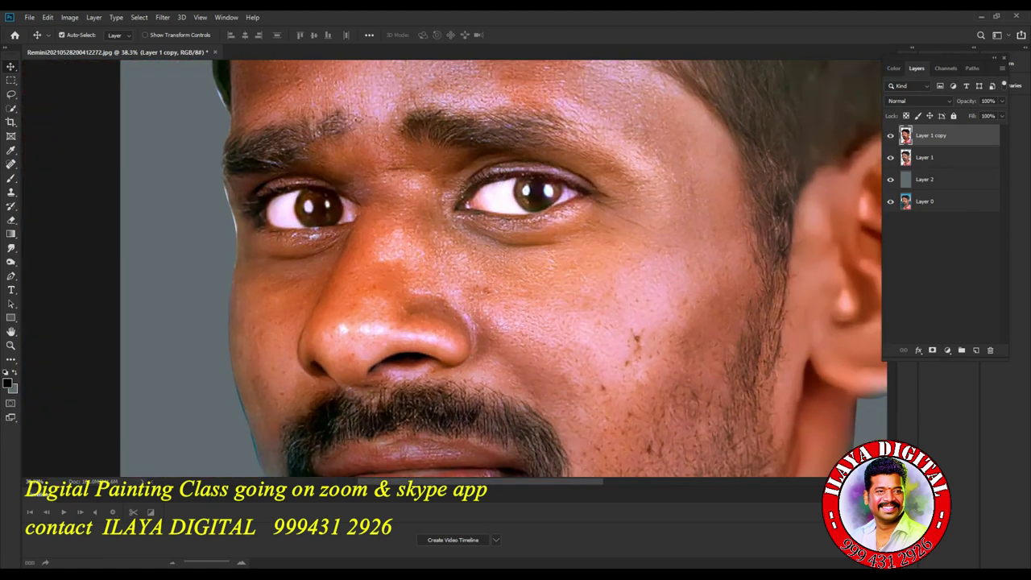
click(163, 17)
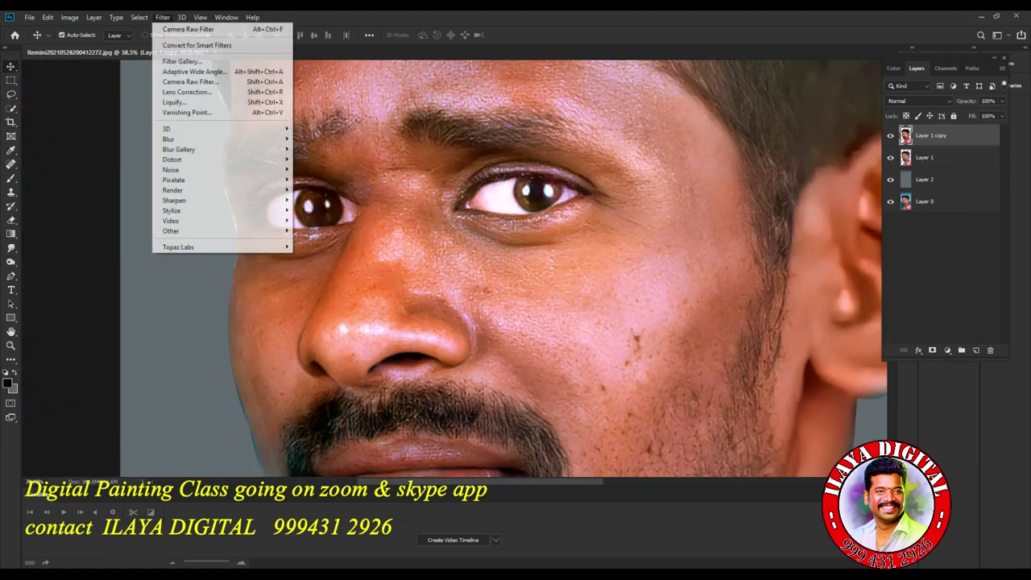
mouse_move(174, 200)
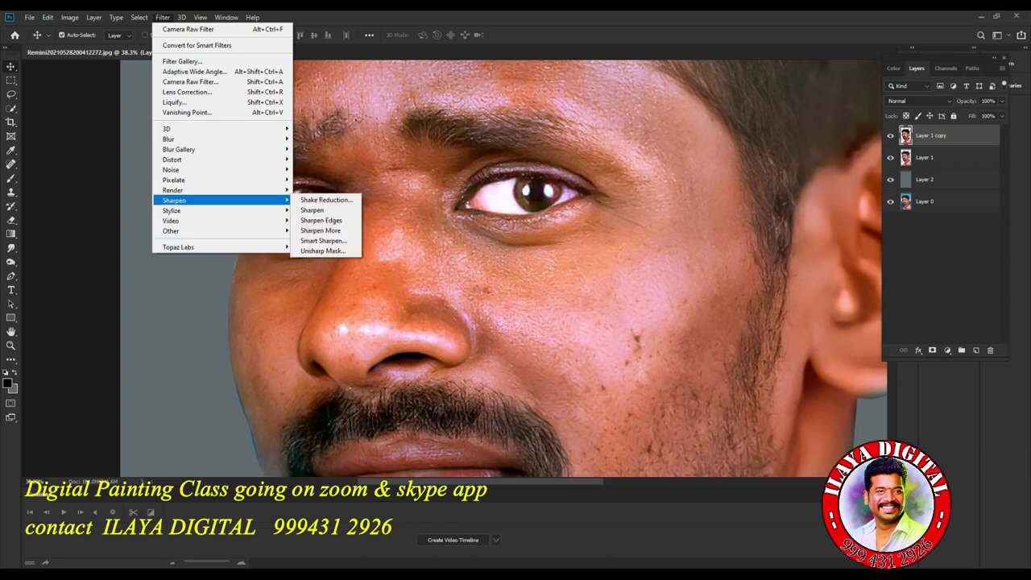
click(322, 251)
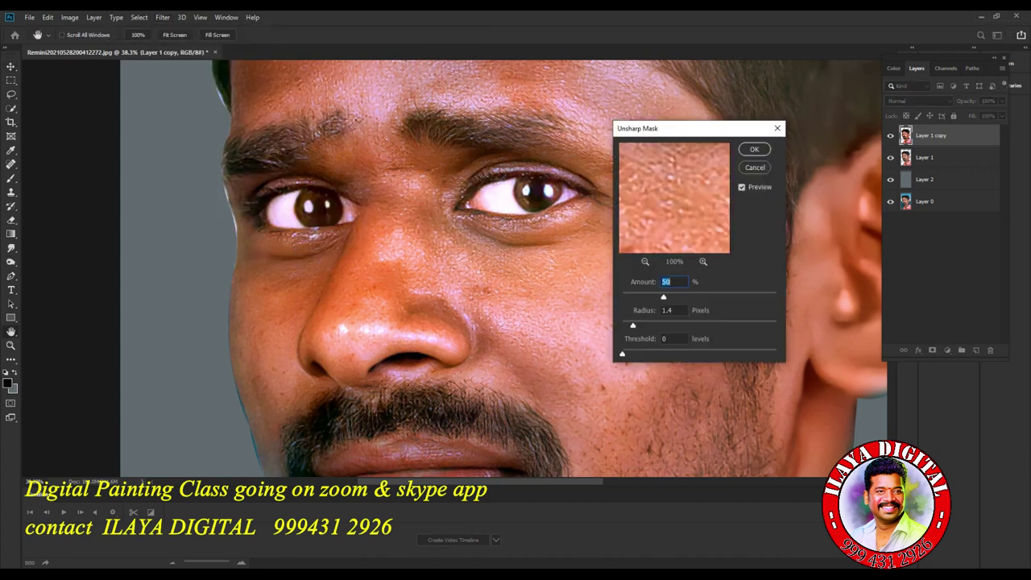
key(Return)
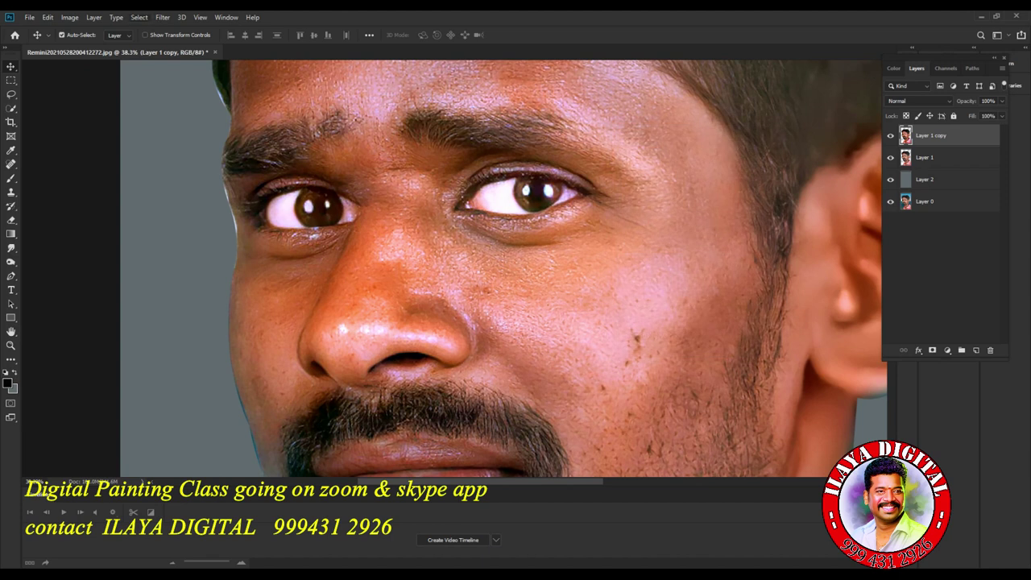
Sharpen Layer 1 copy with Unsharp Mask at 50% amount, 1.4 pixels radius and threshold 0, comparing the preview before applying.
click(162, 17)
mouse_move(218, 200)
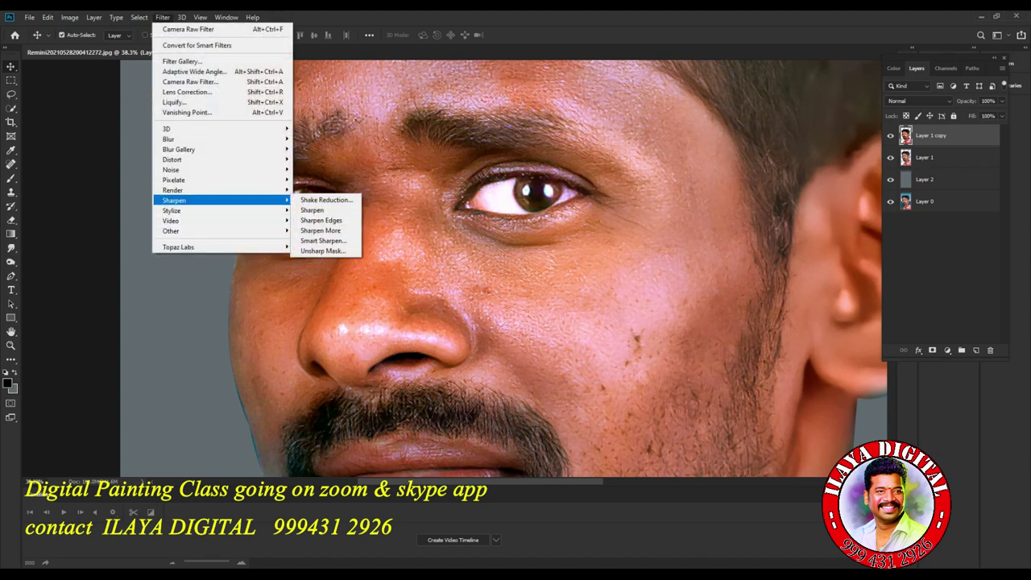
click(322, 250)
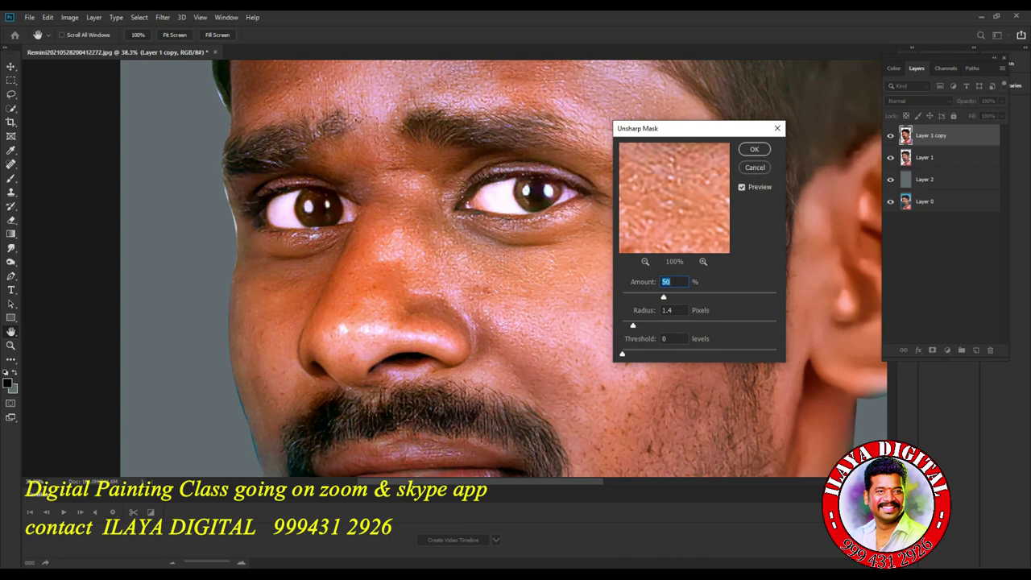
click(742, 187)
click(742, 187)
click(754, 149)
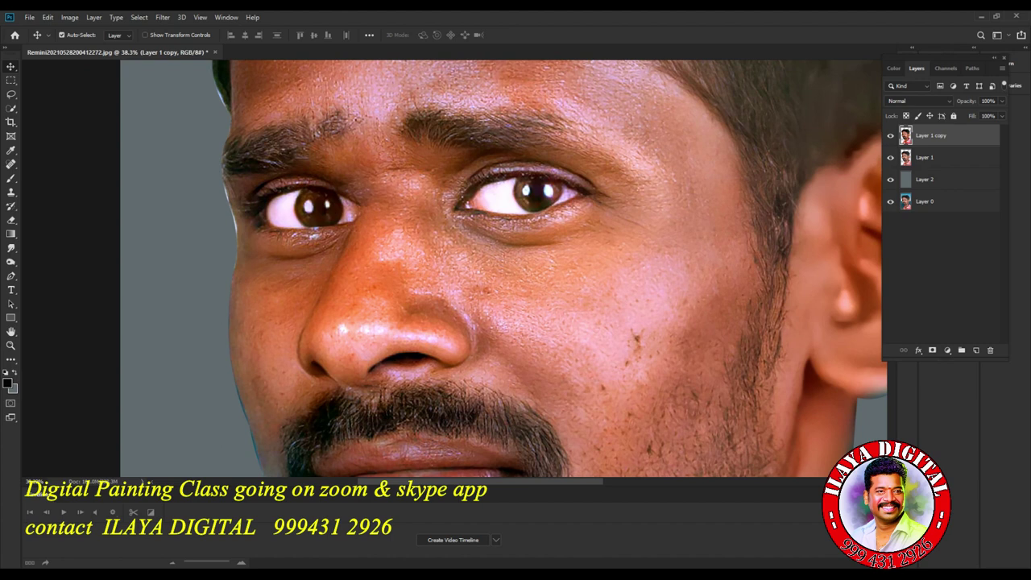
Save a layered Photoshop (PSD) copy of the document as order 2021 on Local Disk (F:).
key(ctrl+shift+s)
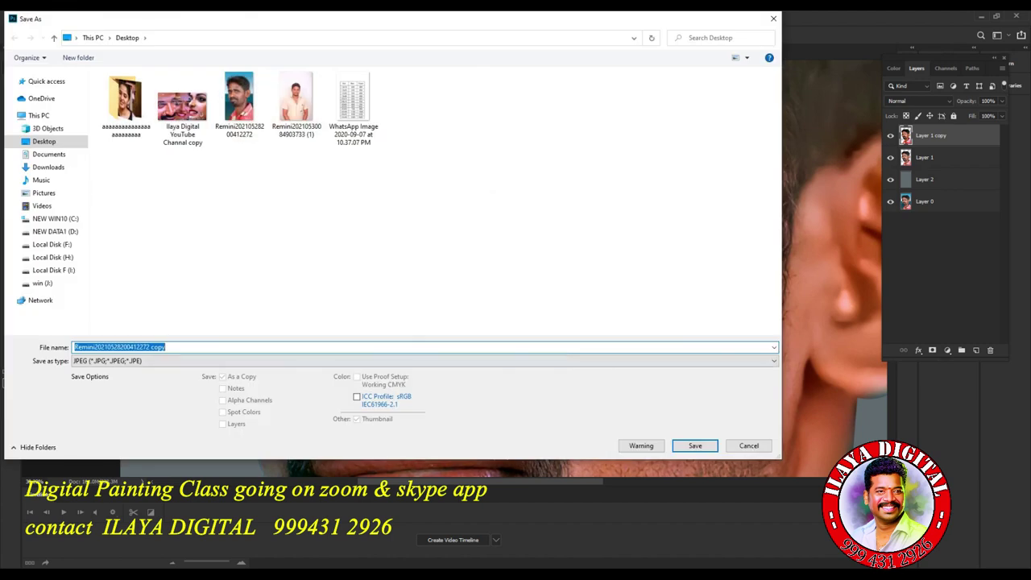
click(363, 361)
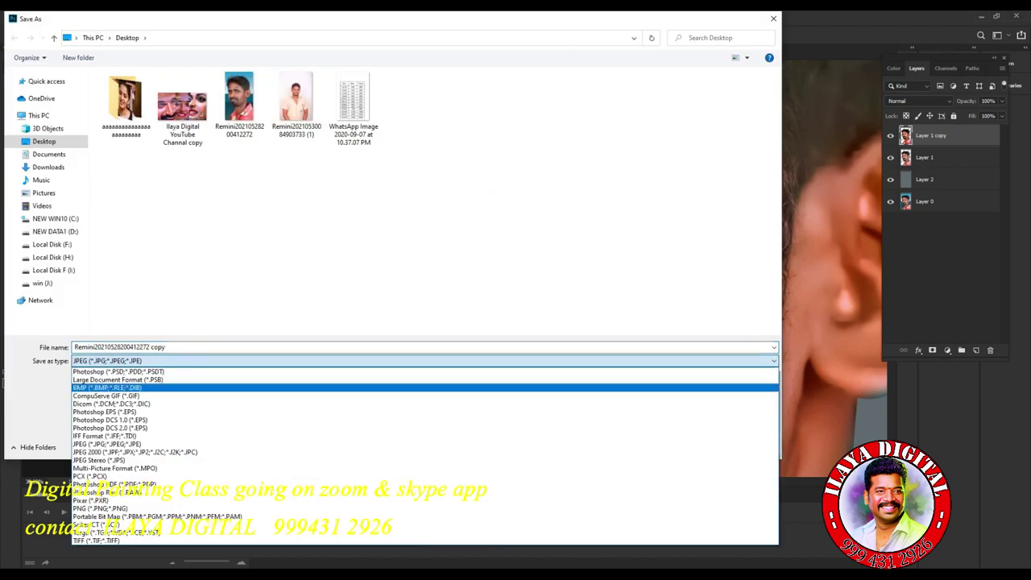
click(161, 371)
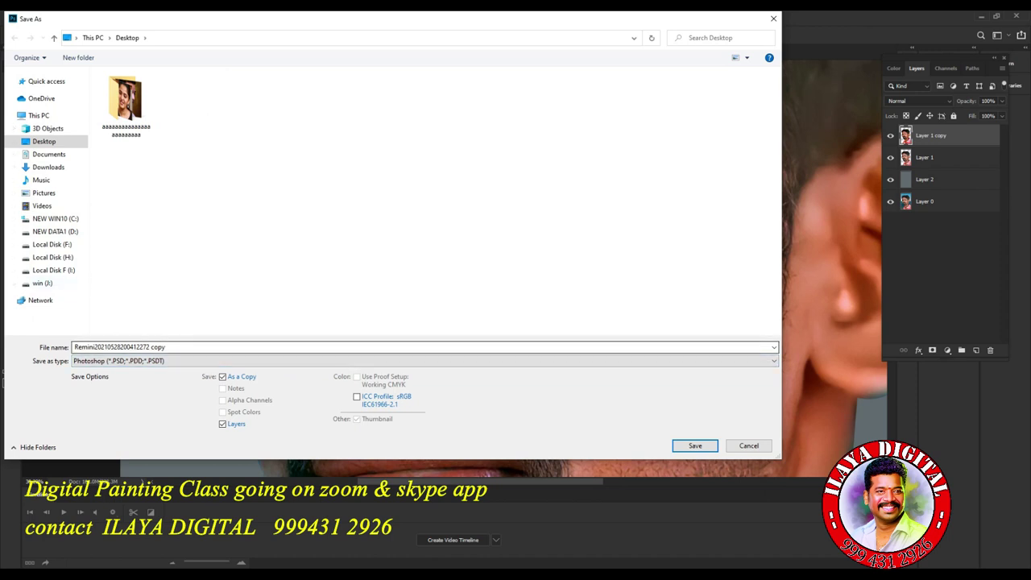
click(202, 347)
text(ordr)
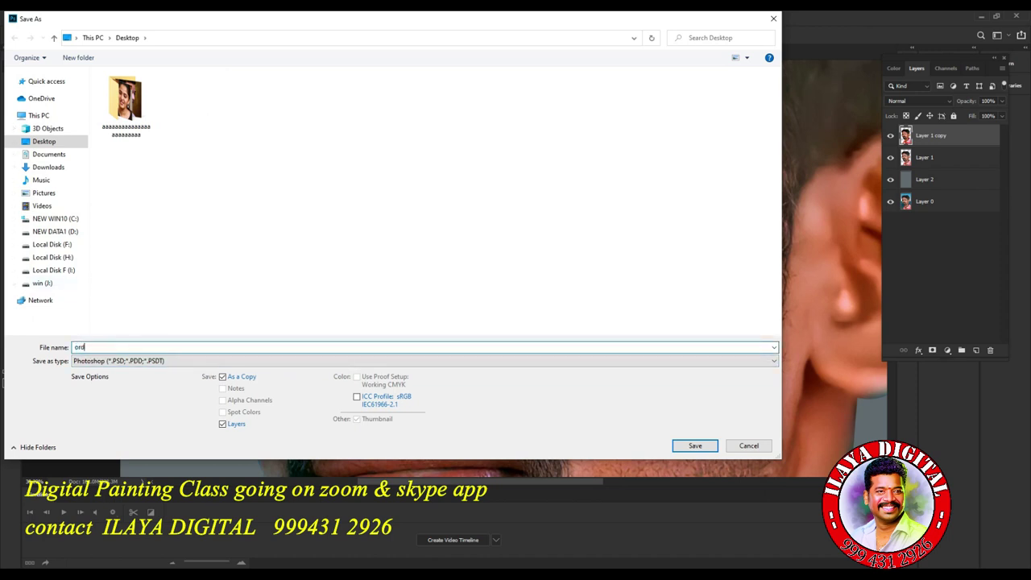
key(BackSpace)
text(er 2021)
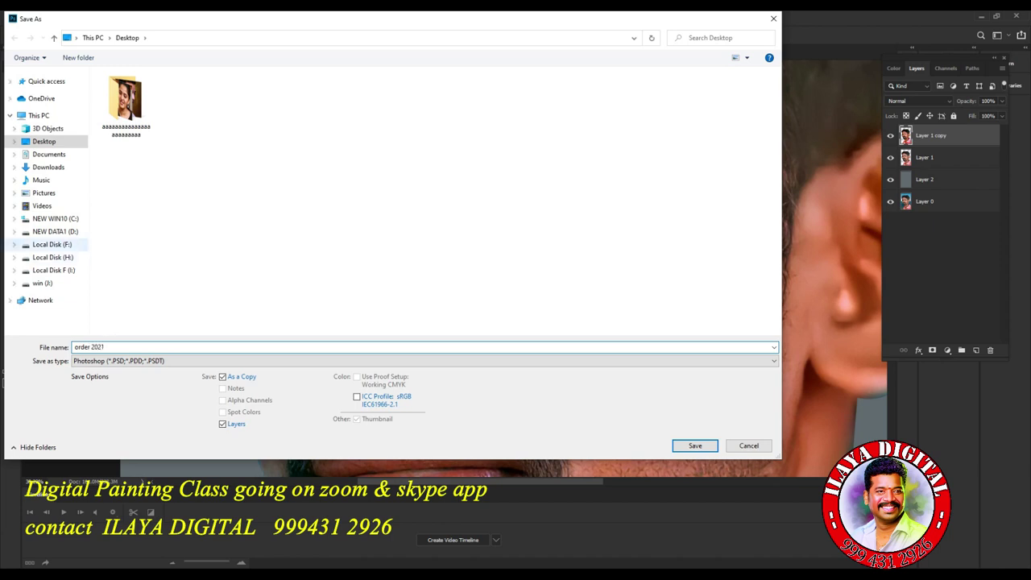
click(51, 244)
click(695, 445)
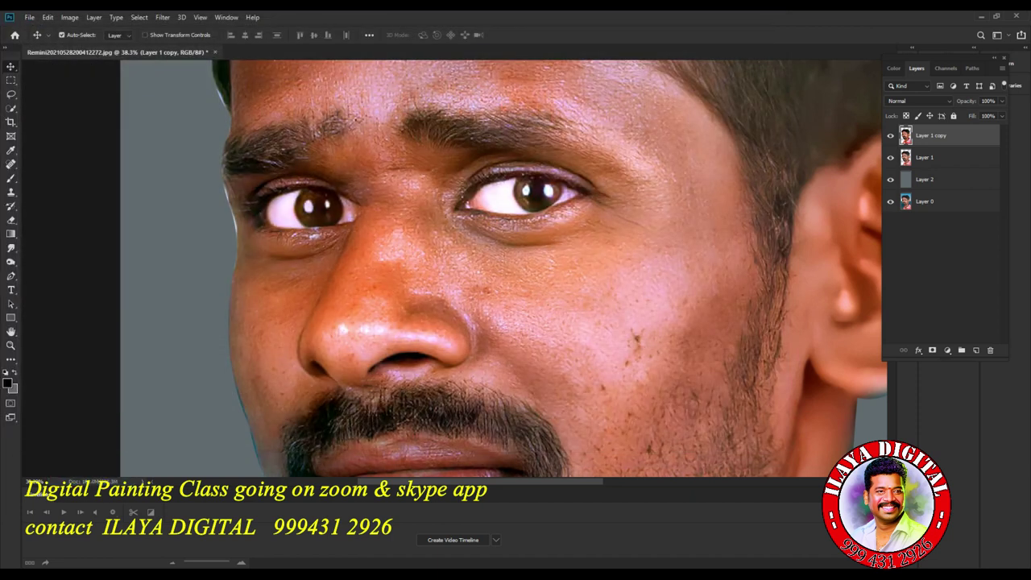
Add one new empty layer above Layer 1 copy, undoing any extra layer.
drag(449, 264, 425, 264)
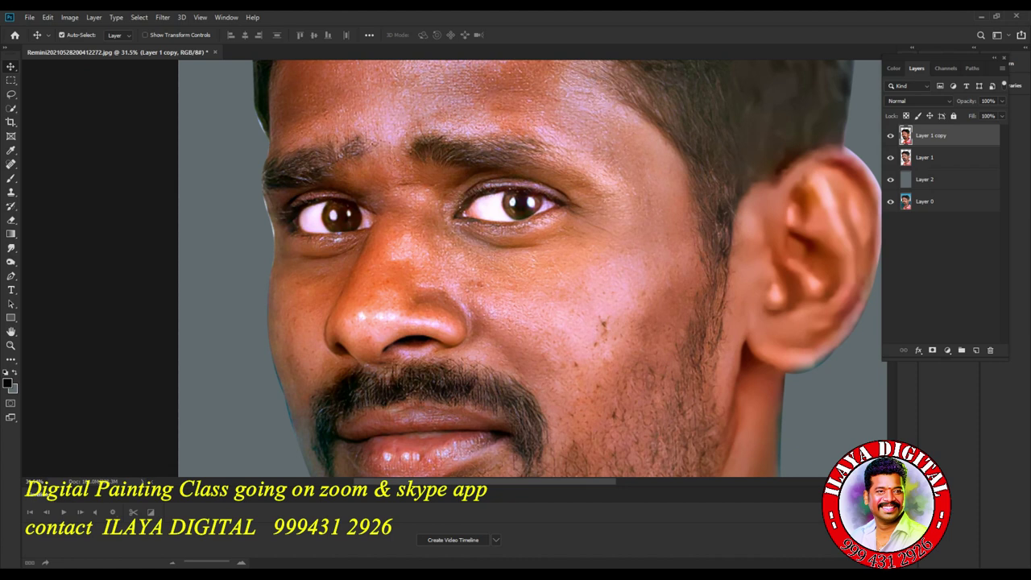
key(ctrl+shift+n)
key(Return)
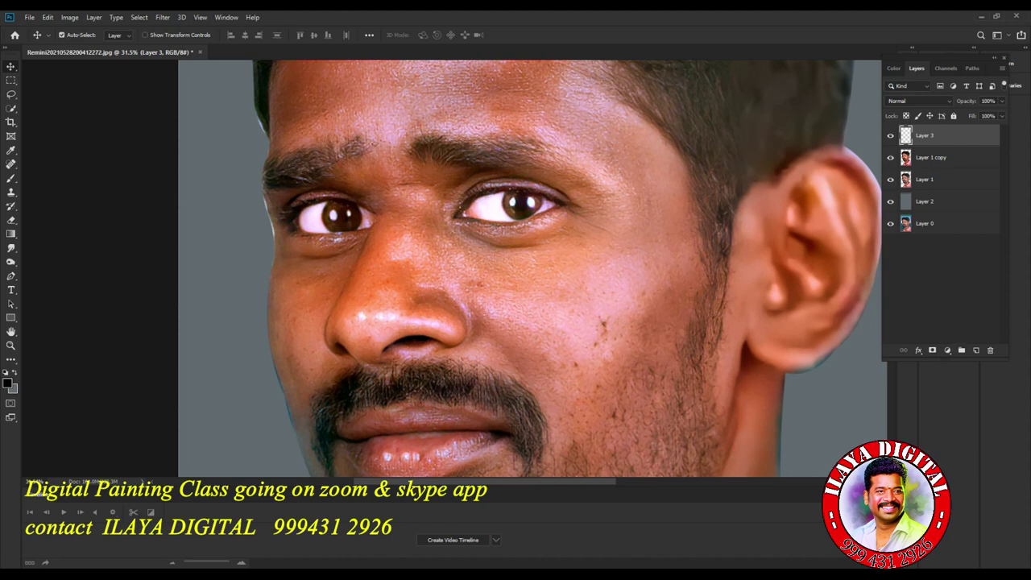
click(976, 349)
key(ctrl+z)
Activate the Smudge tool with the Smudge Brush preset at 70 px for painting the nose on Layer 3.
drag(444, 302, 490, 302)
scroll(370, 286, up, 4)
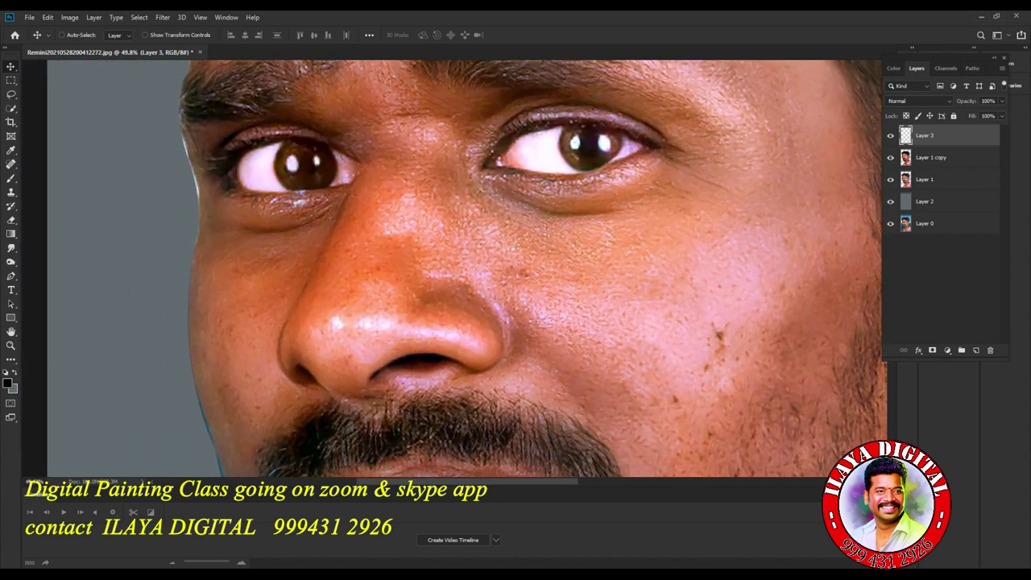
key(r)
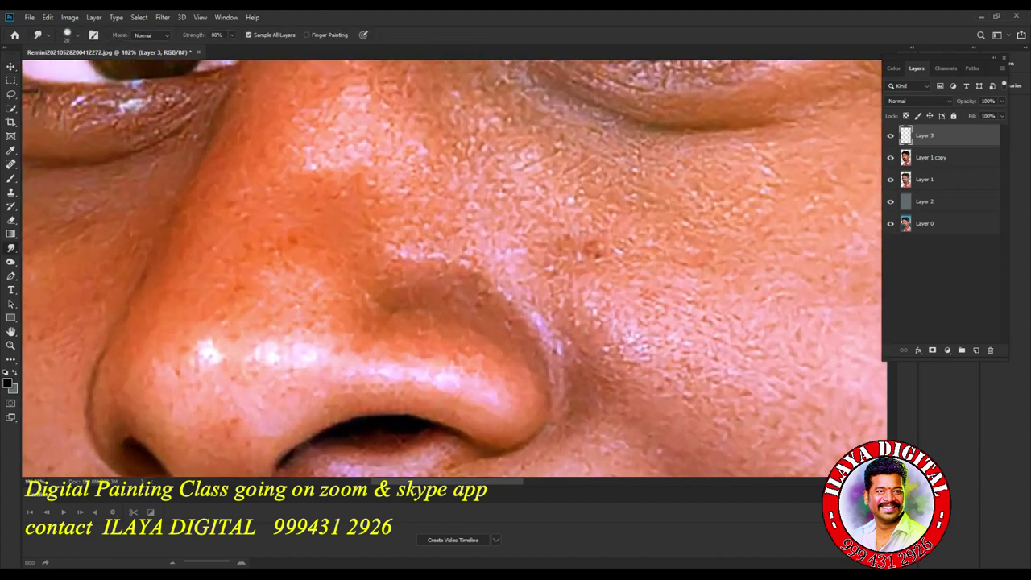
right_click(424, 223)
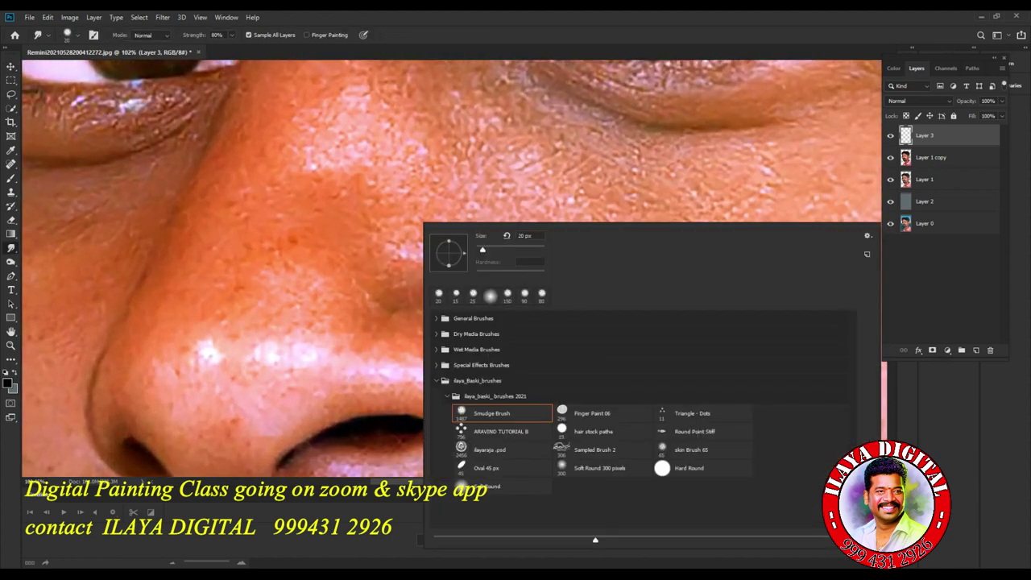
key(Escape)
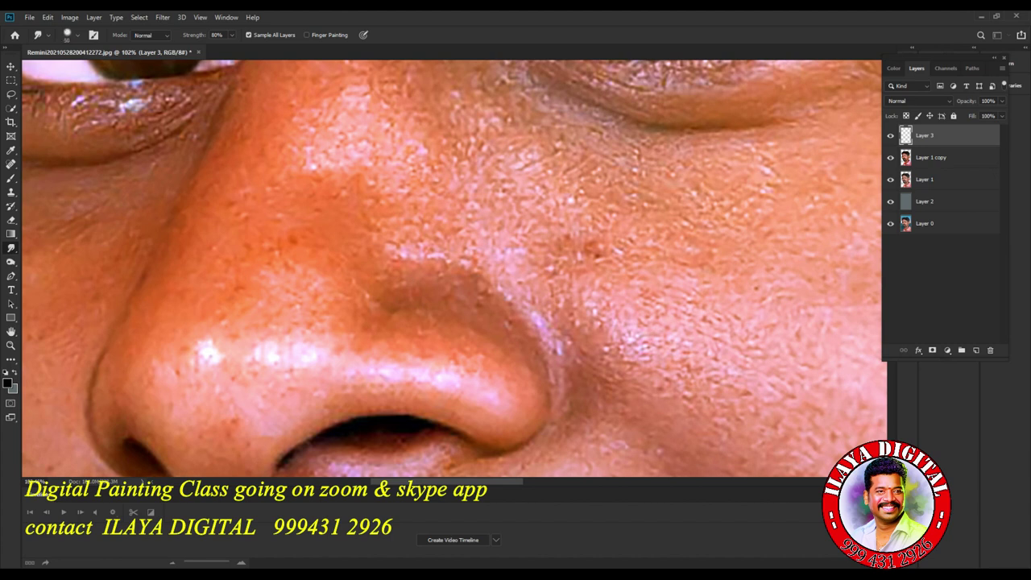
drag(435, 322, 538, 299)
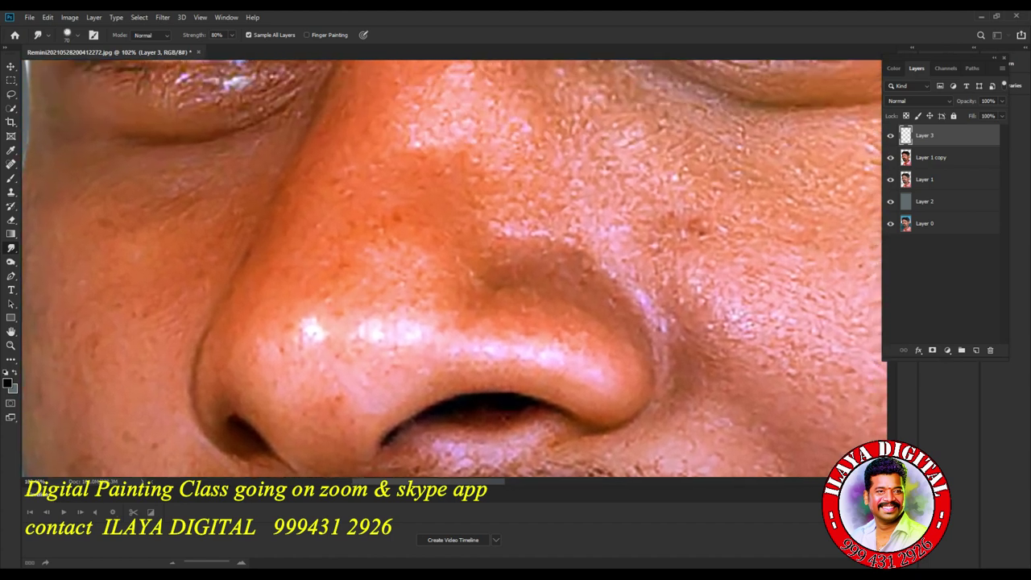
right_click(437, 228)
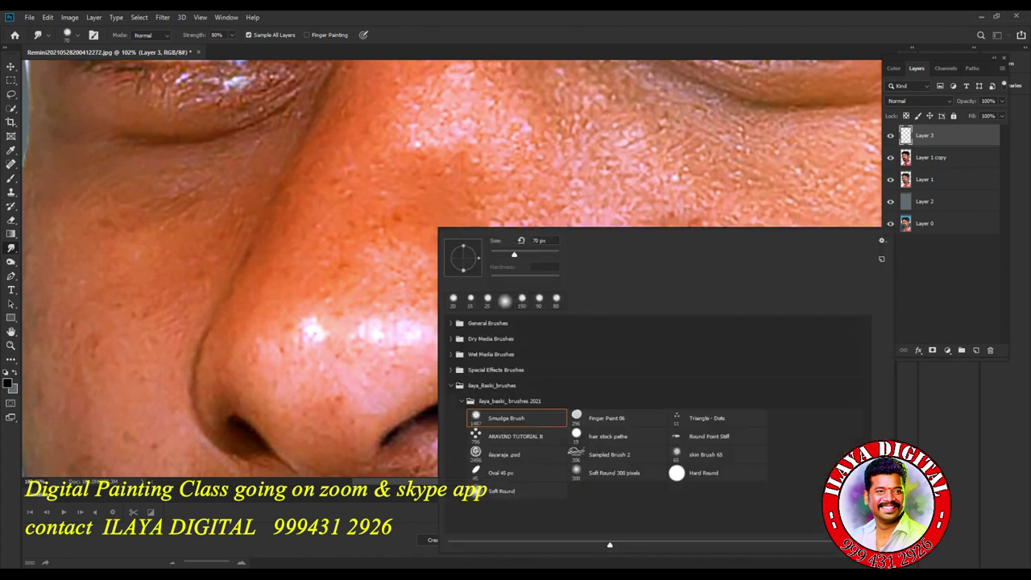
key(Escape)
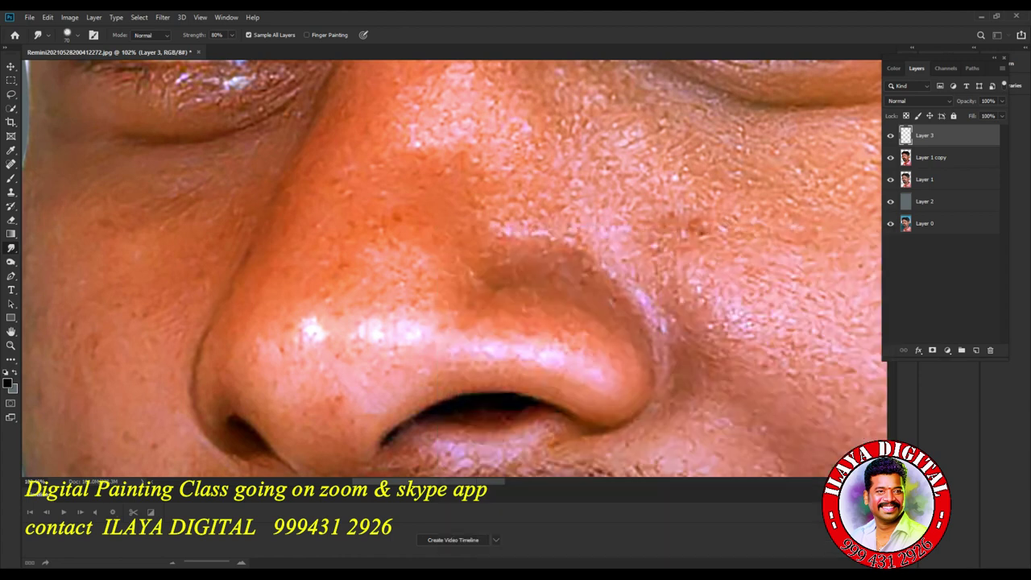
Set the smudge brush's Transfer strength control to Pen Pressure and leave Spacing turned off.
key(F5)
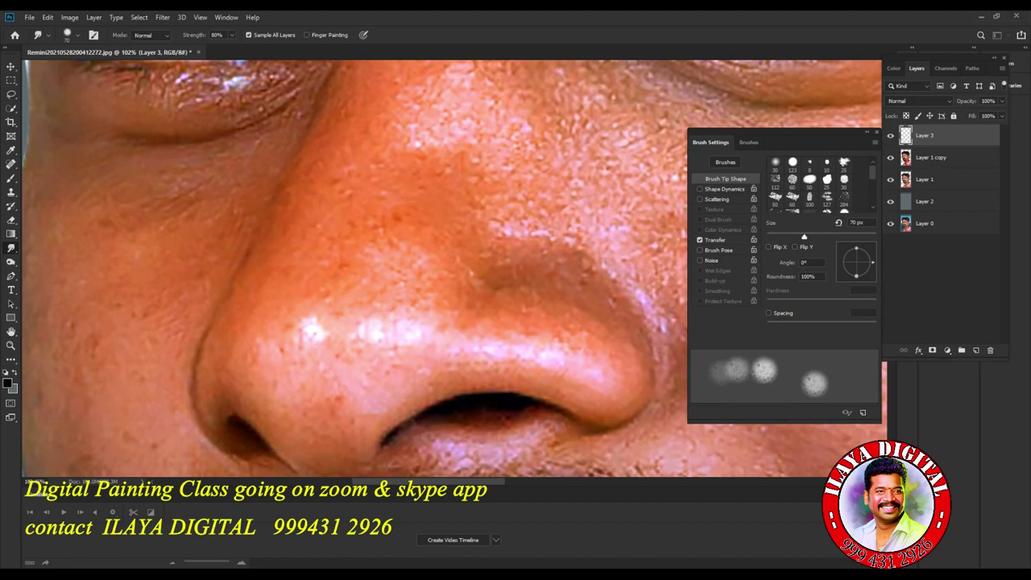
click(715, 240)
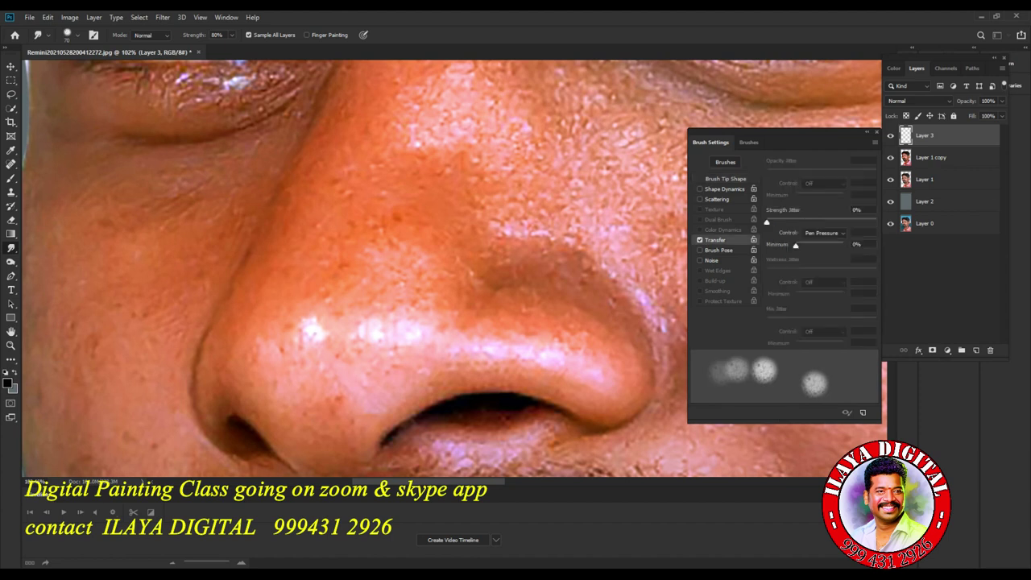
click(825, 233)
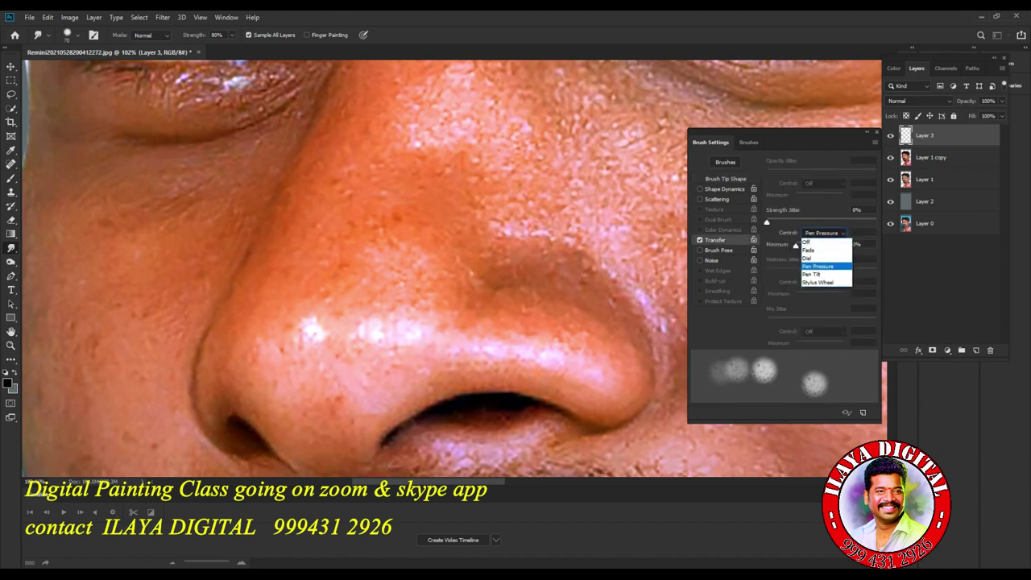
click(824, 265)
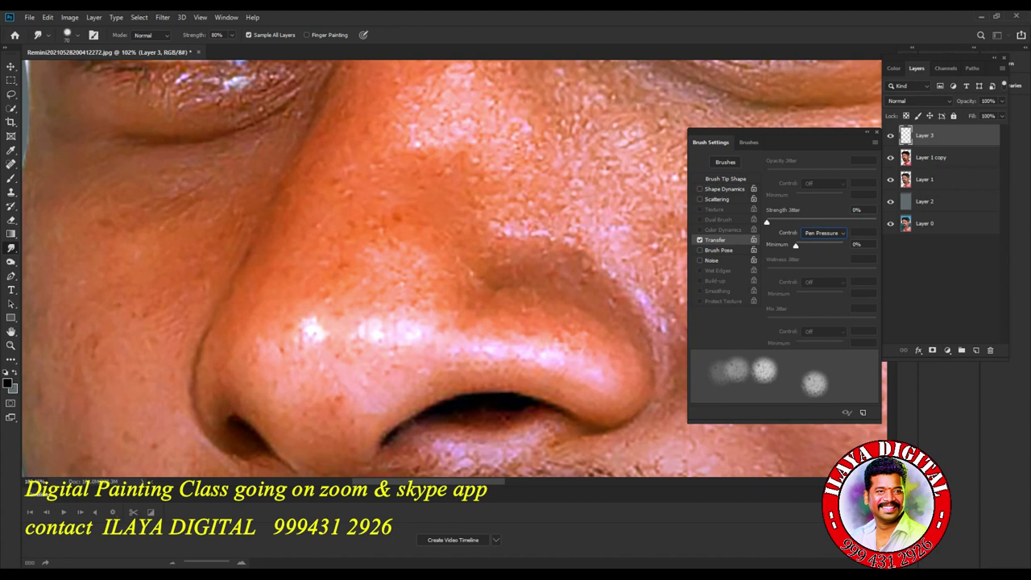
click(726, 179)
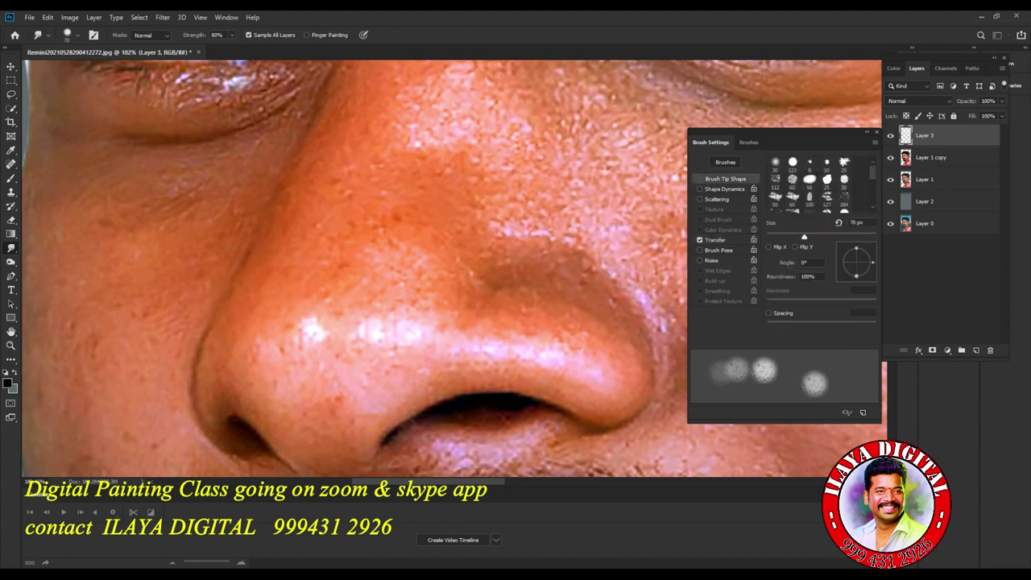
click(768, 313)
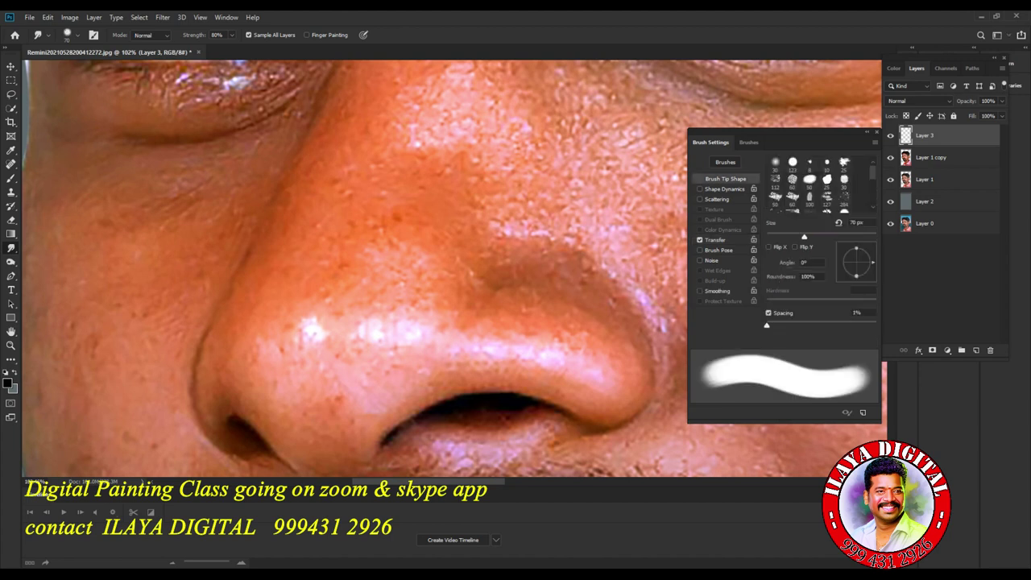
click(769, 313)
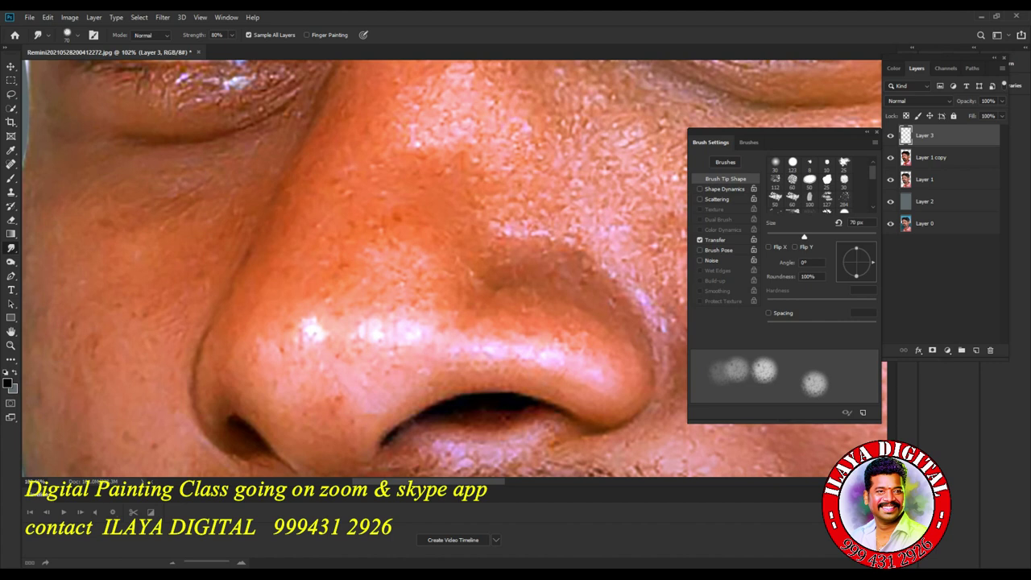
click(877, 132)
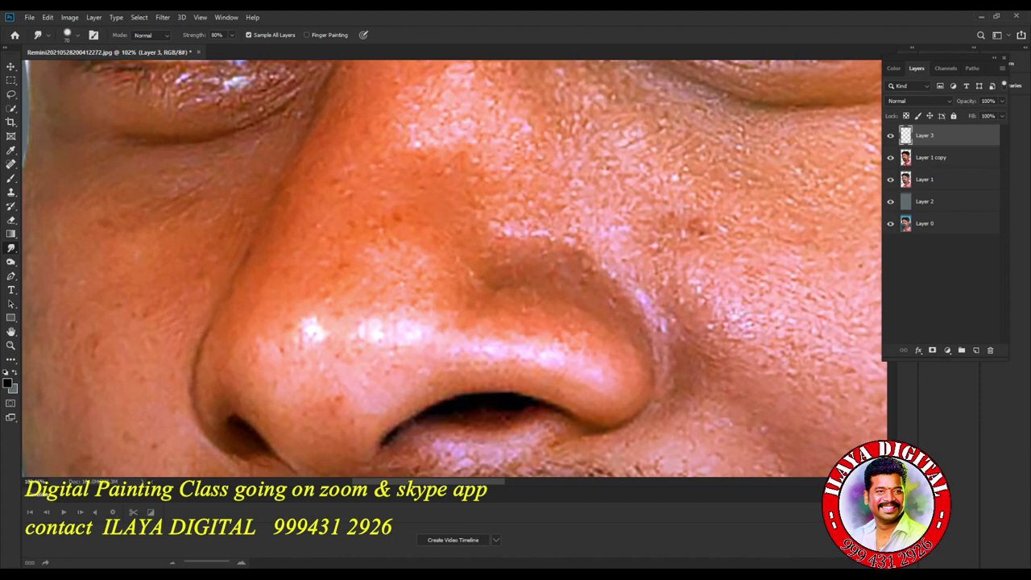
Keep Sample All Layers on, undo the test smudge, and smudge the nose tip's bright highlights into smooth round spots with a 35 px brush.
click(249, 35)
click(248, 35)
mouse_move(362, 346)
mouse_down()
mouse_move(382, 329)
mouse_move(377, 367)
mouse_move(435, 313)
mouse_up()
key(ctrl+z)
drag(311, 328, 316, 338)
drag(372, 326, 375, 333)
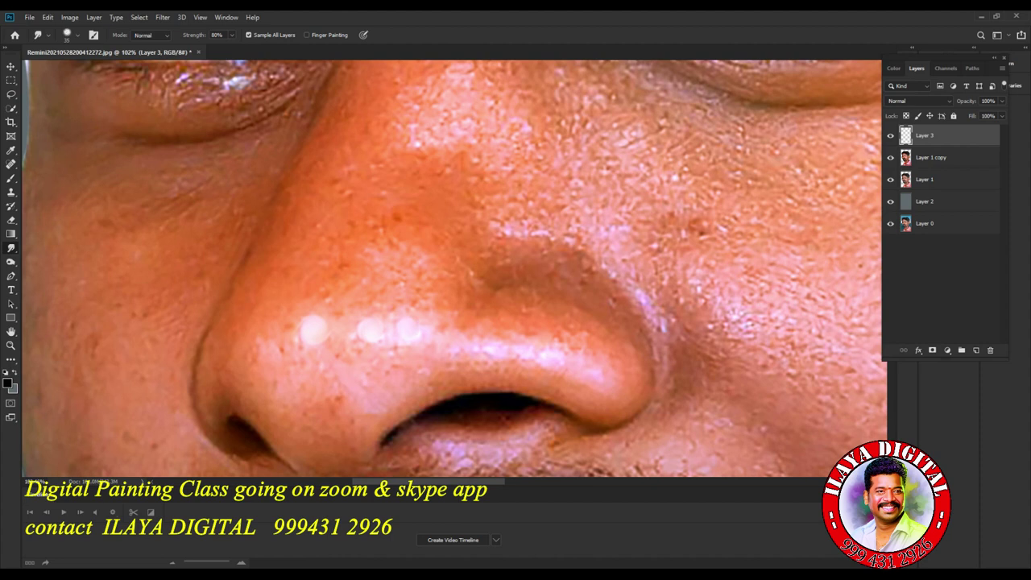
Examine the smudged nose highlights and surrounding skin at both wide and pixel-level magnification.
drag(419, 342, 474, 233)
scroll(622, 277, up, 5)
scroll(622, 276, down, 10)
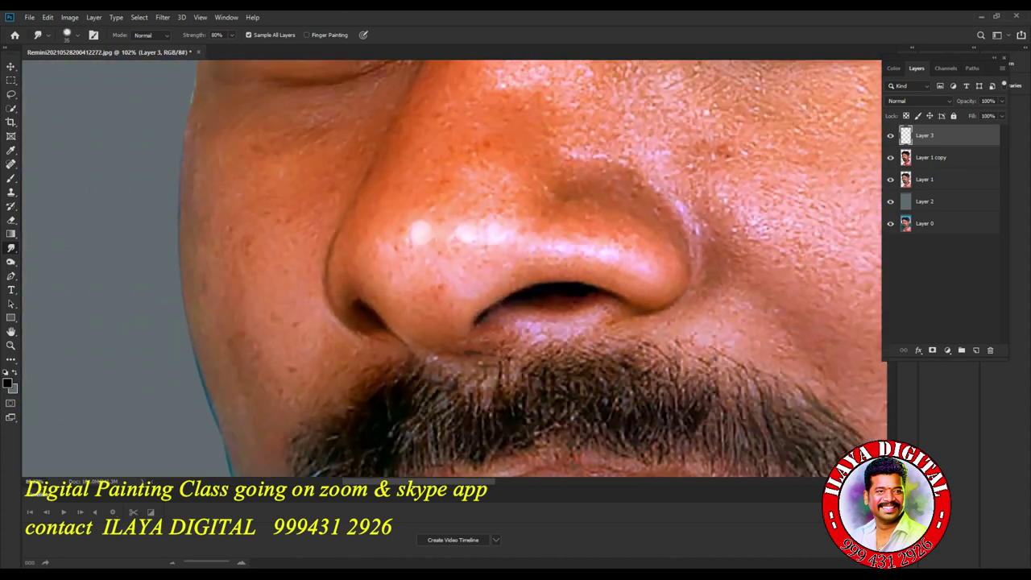
drag(622, 277, 476, 324)
scroll(545, 230, up, 10)
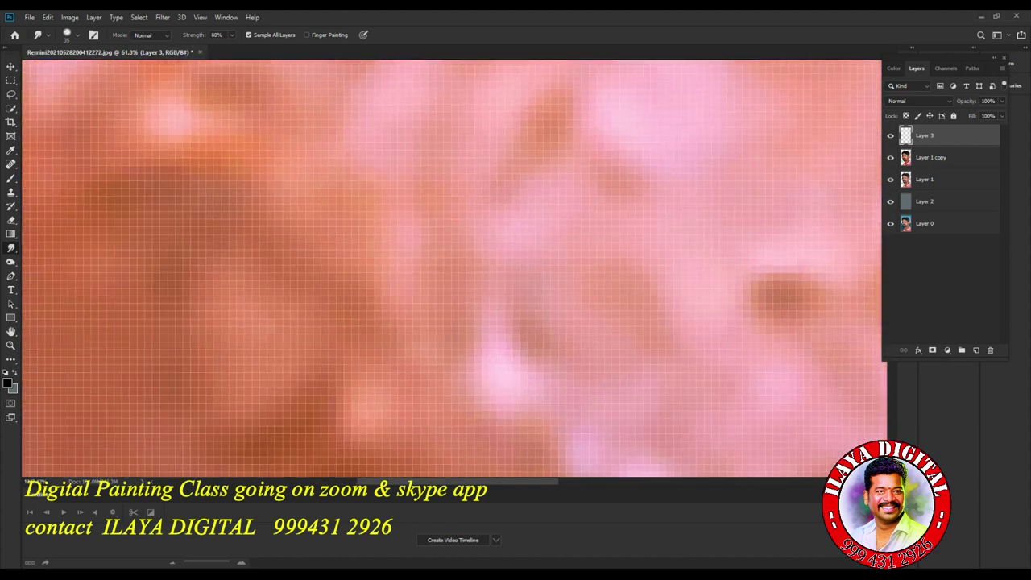
scroll(497, 247, up, 3)
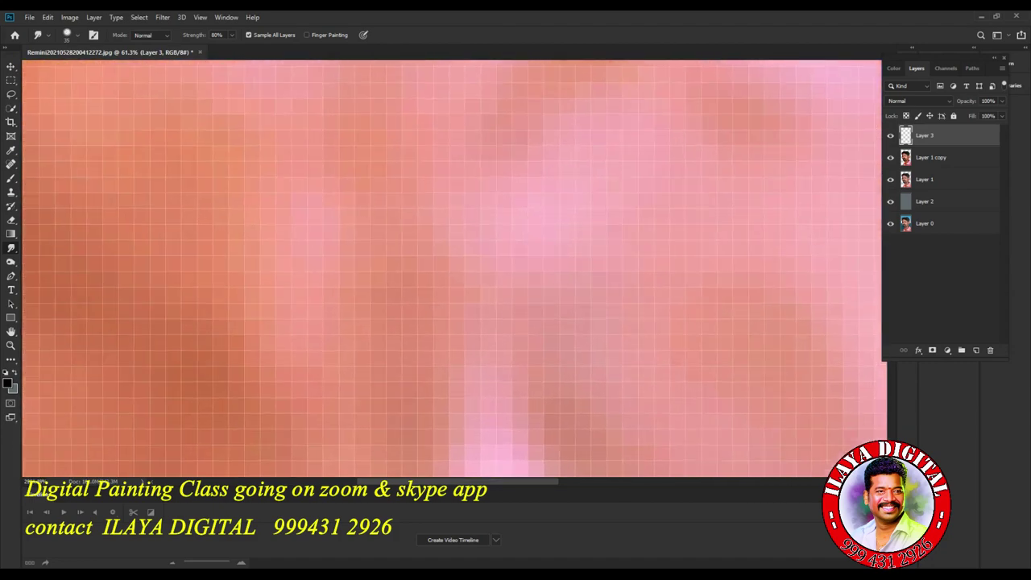
scroll(498, 248, down, 5)
scroll(451, 266, down, 6)
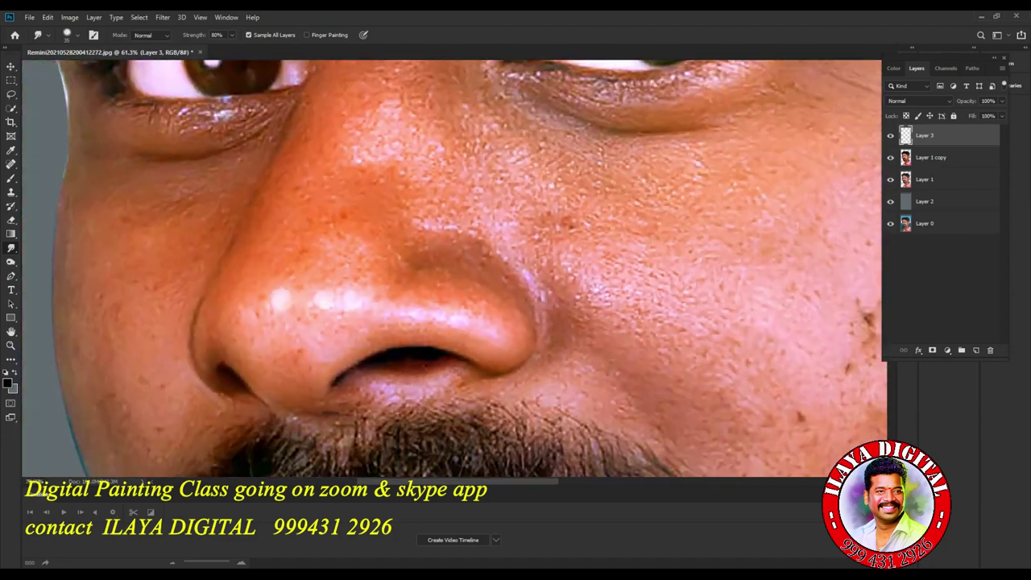
Smooth the lower nose tip beside the small nostril with a smudge brush of about 100 to 150 px.
scroll(451, 266, up, 4)
scroll(451, 266, down, 3)
scroll(451, 266, up, 4)
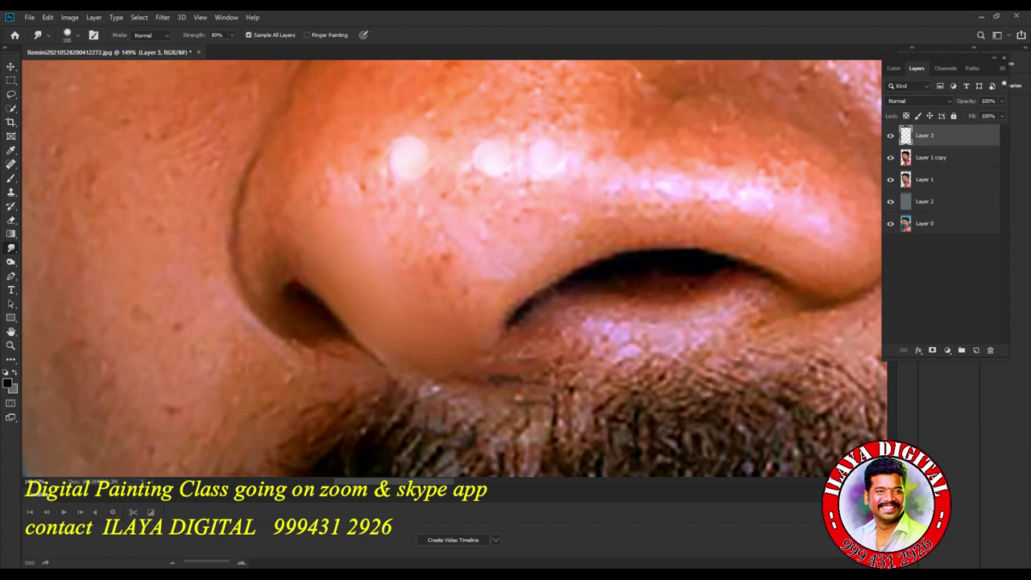
key(bracketleft)
key(bracketright)
key(bracketright)
key(bracketright)
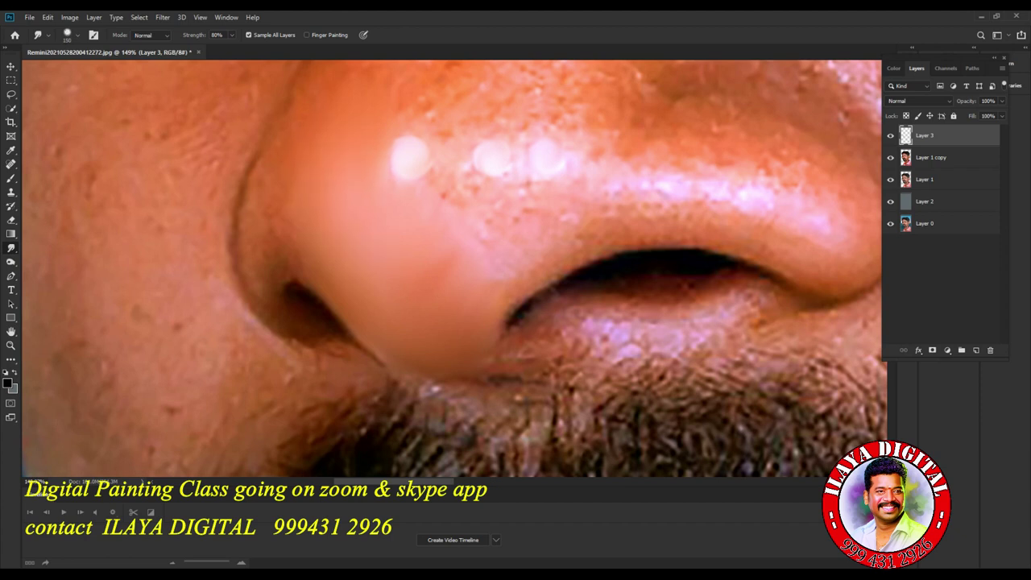
Smooth the rim above the large nostril and the skin below the highlights, varying the smudge brush from about 90 px.
key(bracketleft)
key(bracketleft)
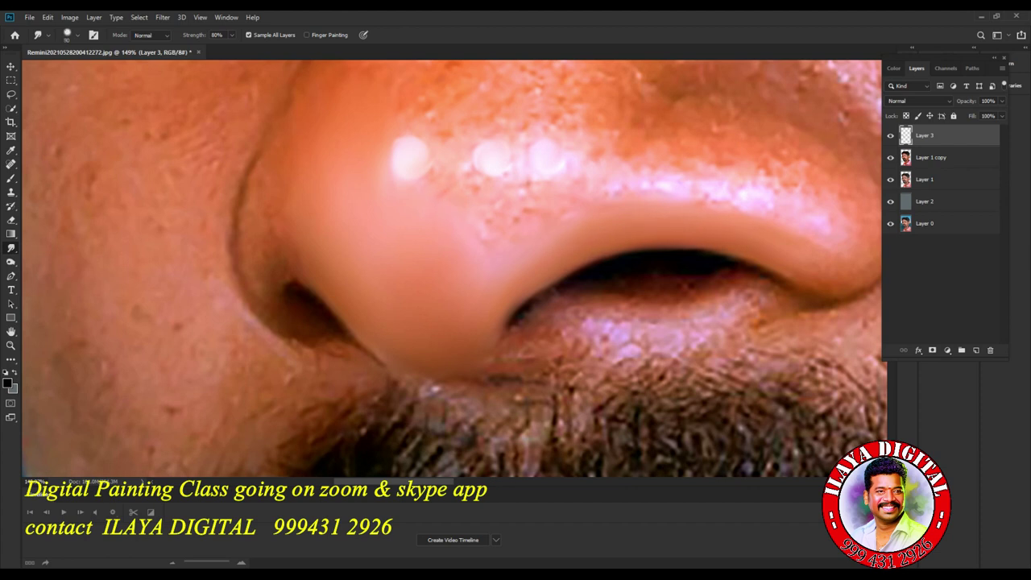
key(bracketright)
key(bracketright)
key(bracketleft)
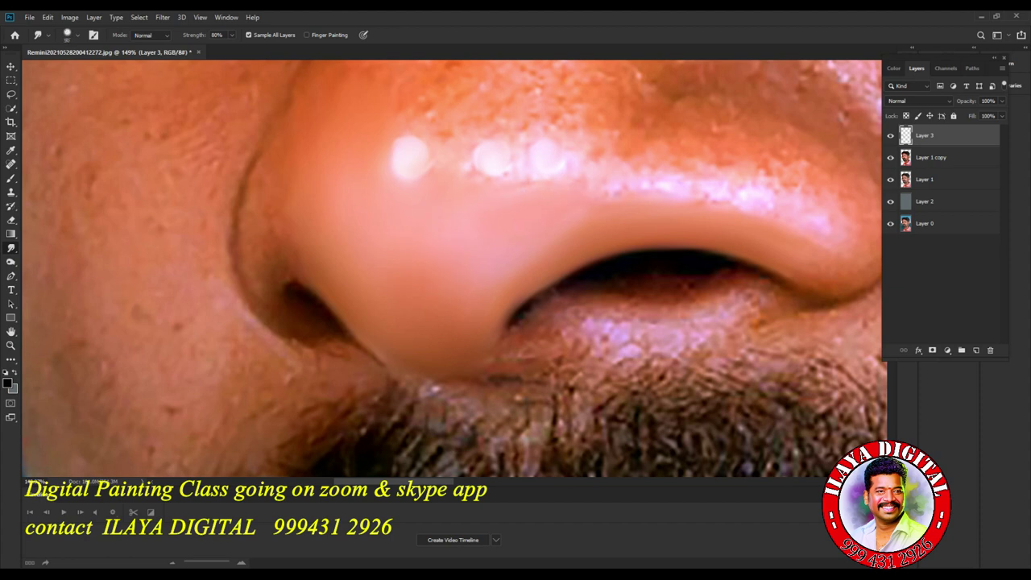
key(bracketright)
key(bracketright)
Smudge the shaded side of the nose from the inner eye corner down to the tip with a 125 px brush.
drag(532, 202, 381, 328)
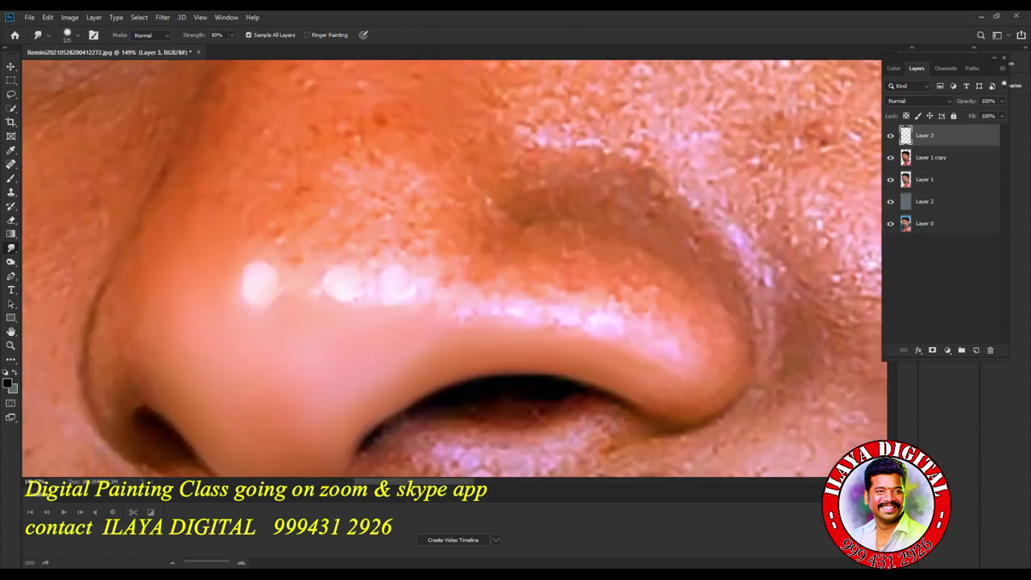
scroll(454, 268, down, 3)
scroll(455, 268, up, 1)
scroll(455, 268, down, 1)
scroll(455, 268, up, 3)
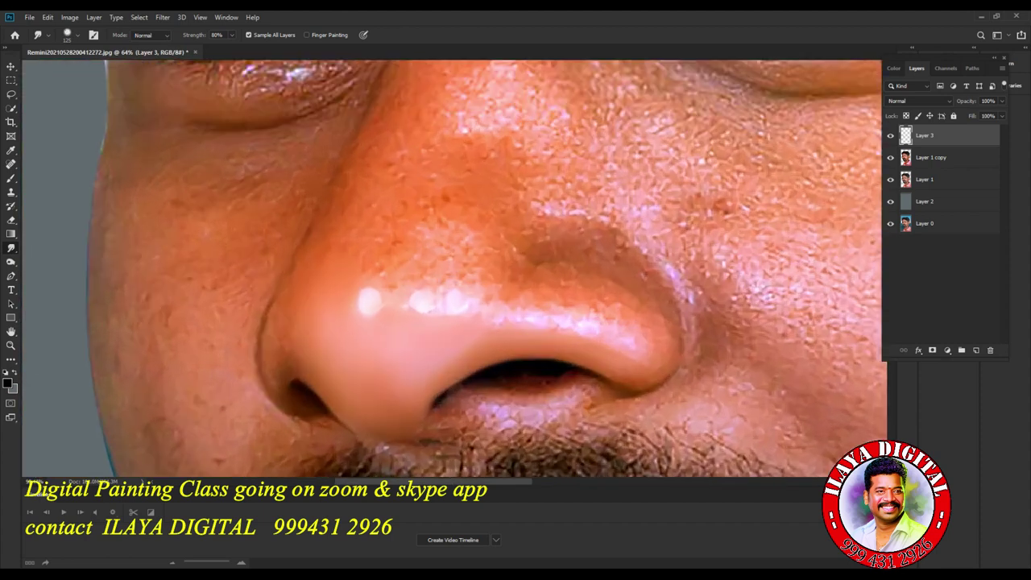
drag(402, 234, 509, 382)
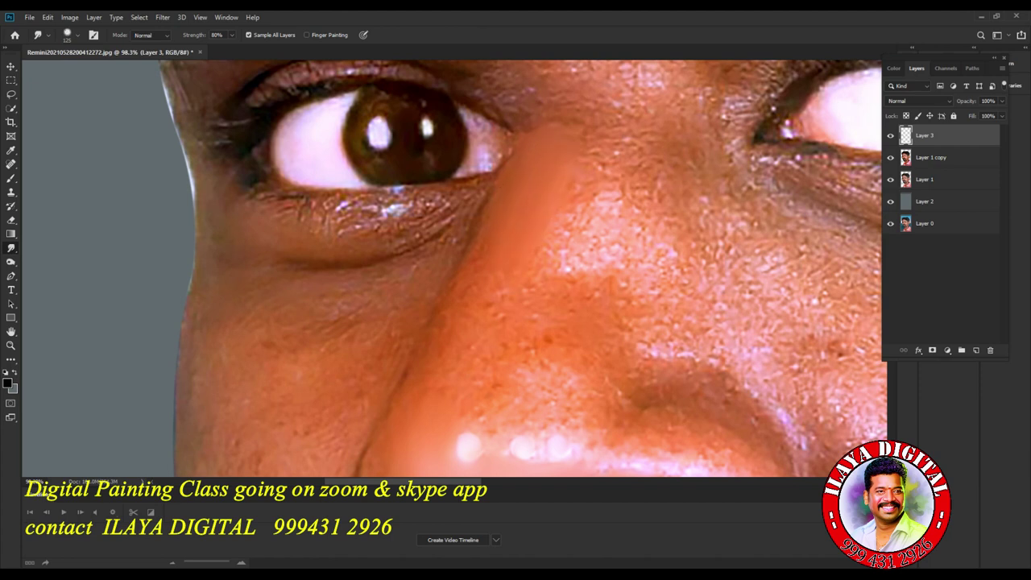
drag(535, 205, 477, 309)
drag(475, 362, 420, 243)
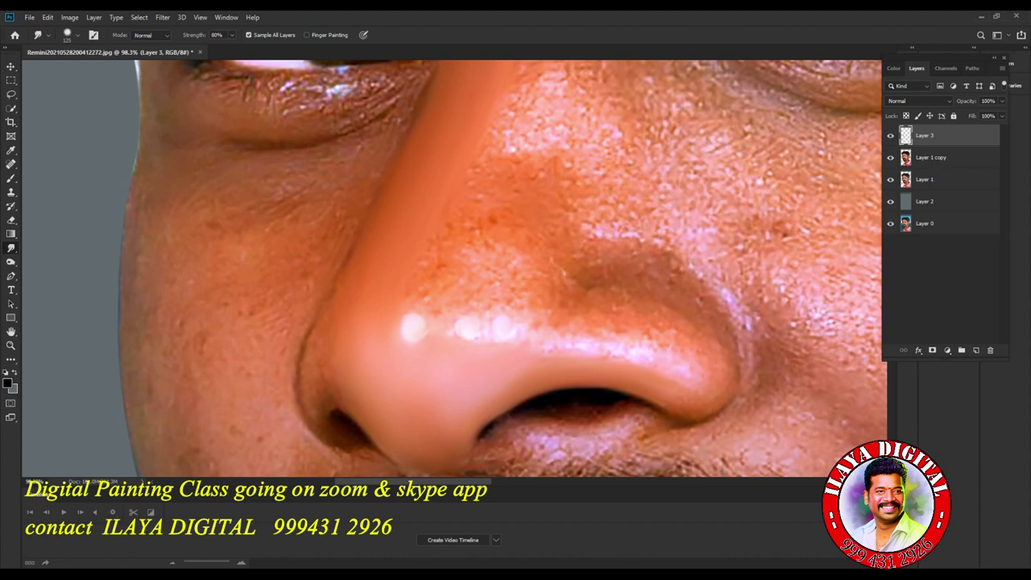
Blend the textured skin on the front of the nose above the highlights with a 175 px smudge brush.
key(bracketleft)
key(bracketright)
key(bracketright)
drag(485, 240, 515, 274)
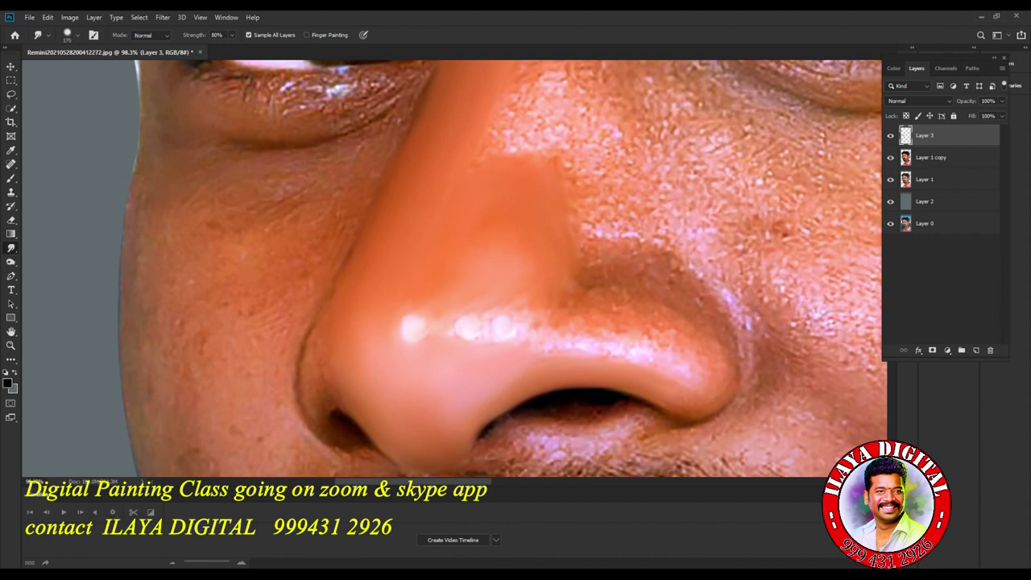
Smooth the large nostril's wing and its long highlight, and refine the round tip highlights with a smaller smudge brush of about 45 px.
key(bracketleft)
key(bracketleft)
key(bracketleft)
drag(483, 311, 482, 324)
mouse_move(524, 324)
mouse_down()
mouse_move(534, 333)
mouse_move(515, 332)
mouse_up()
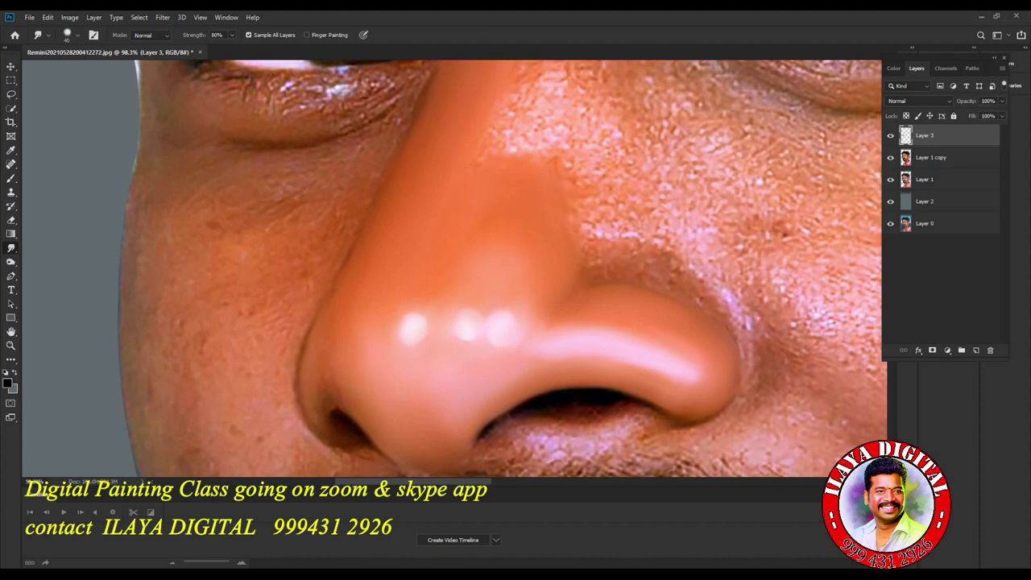
Clean up both nostril edges and smooth the skin under the large nostril down to the moustache with a 40 px smudge brush.
drag(367, 439, 384, 458)
drag(484, 354, 451, 245)
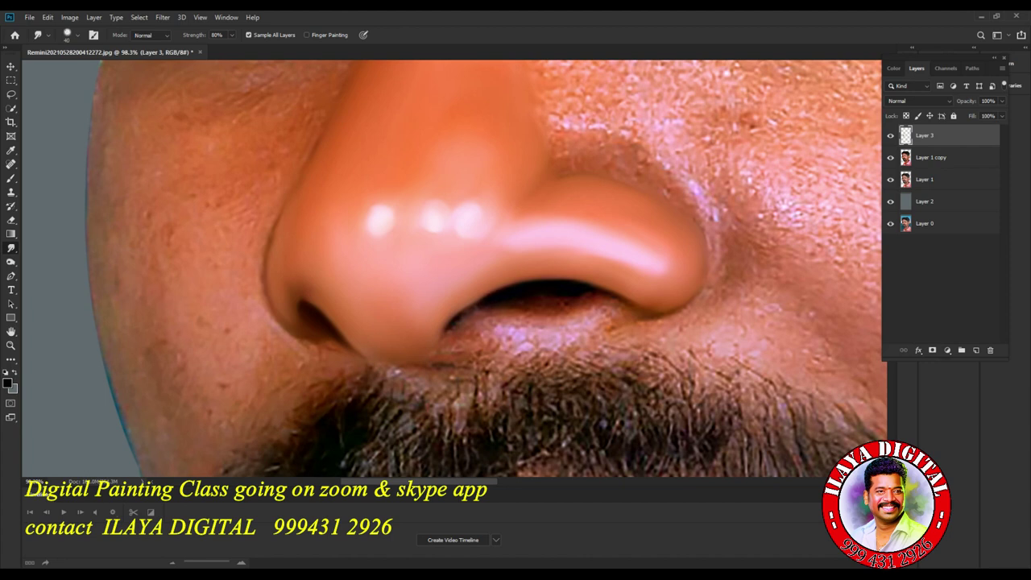
drag(470, 305, 438, 345)
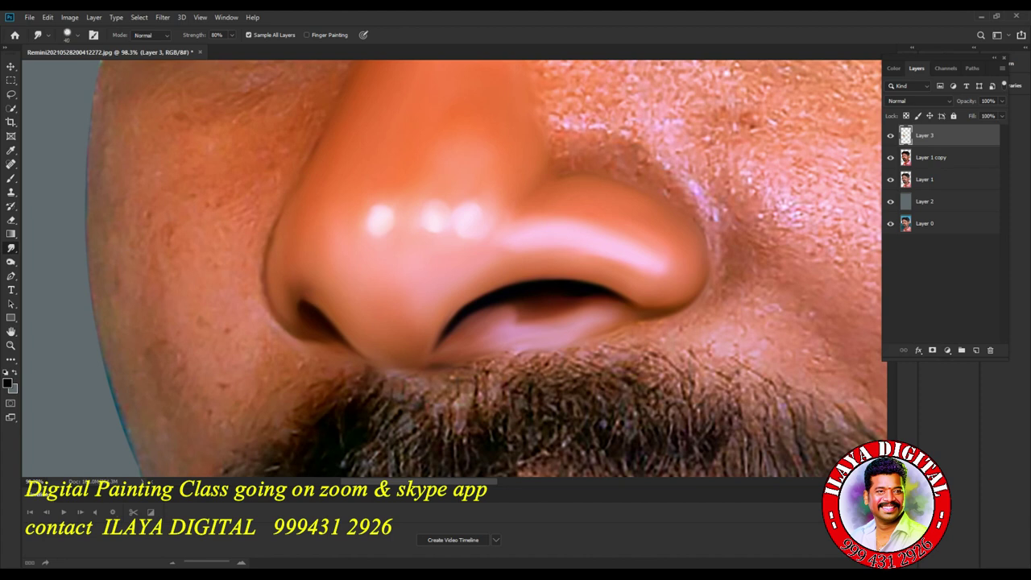
drag(619, 295, 636, 303)
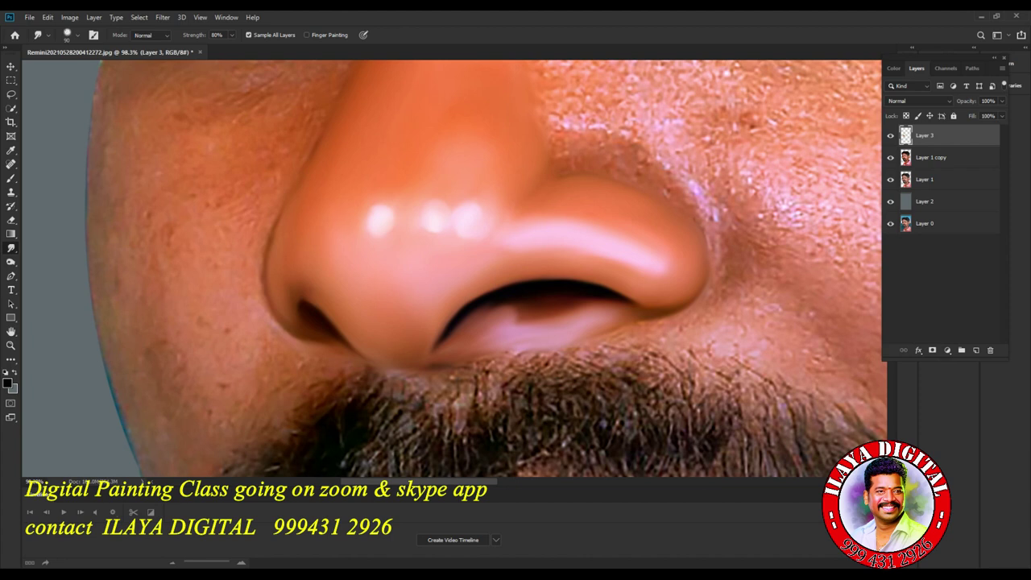
Merge the two adjacent round highlights on the nose tip with a 125 px smudge brush, and soften the separate highlight with a smaller one.
key(])
mouse_move(467, 213)
mouse_down()
mouse_move(448, 209)
mouse_move(445, 222)
mouse_move(466, 201)
mouse_move(443, 226)
mouse_move(464, 210)
mouse_up()
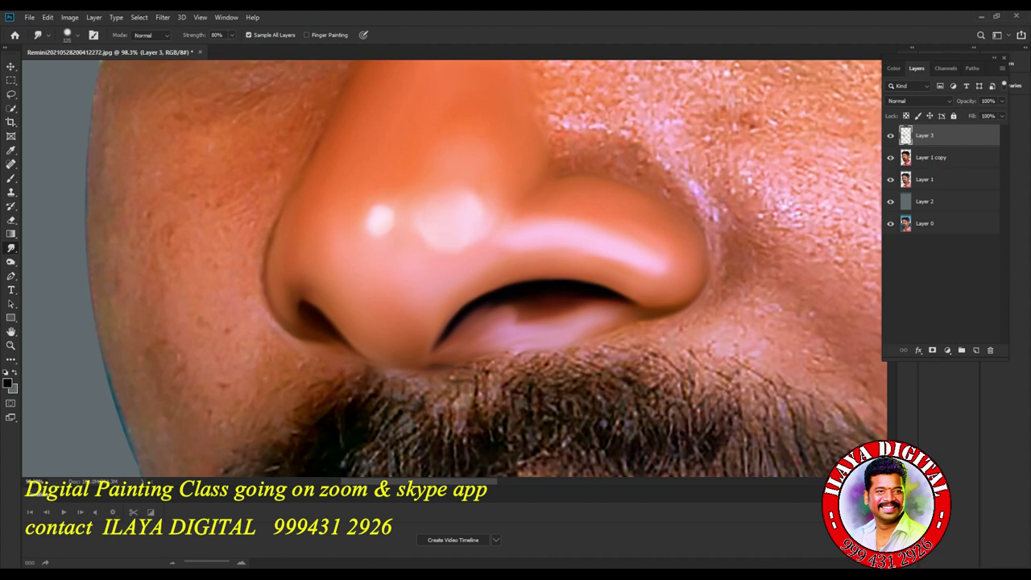
key([)
key([)
key([)
drag(378, 225, 372, 233)
scroll(669, 324, down, 8)
drag(670, 323, 625, 401)
scroll(650, 353, up, 9)
drag(645, 306, 709, 476)
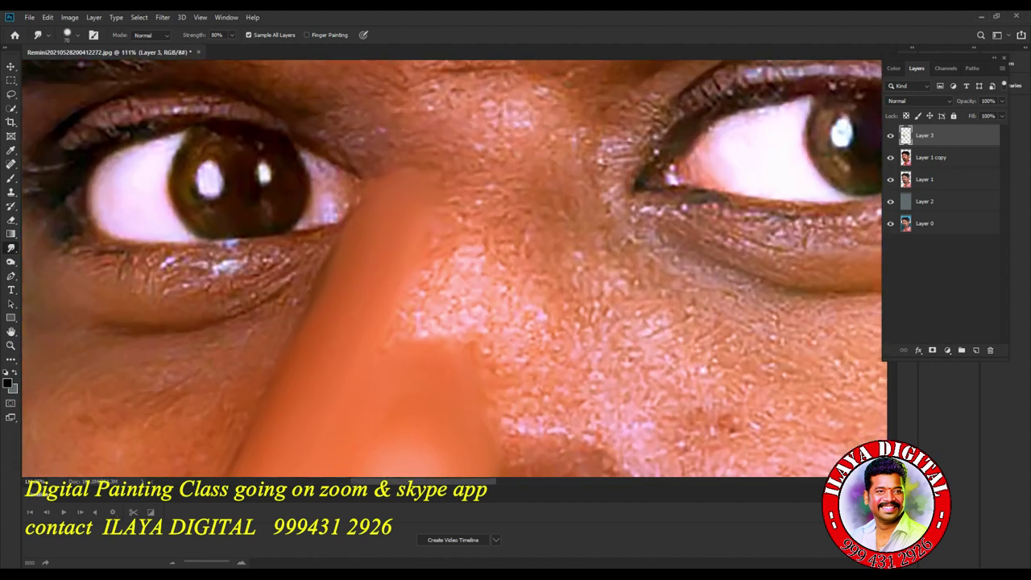
Smudge the skin between the eyes smooth across the top of the nose bridge, and blend the bridge highlight below it.
scroll(454, 268, down, 3)
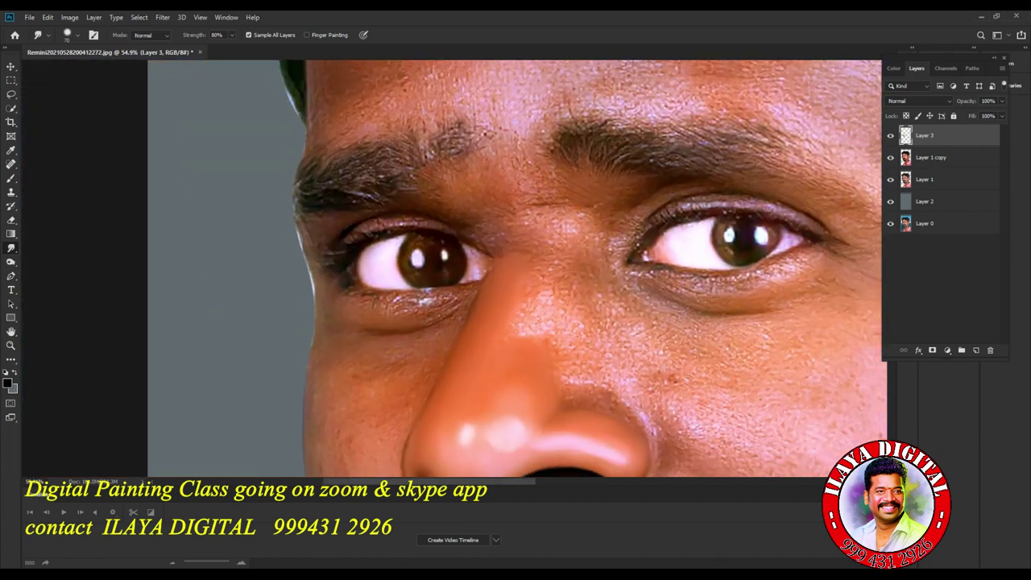
drag(538, 308, 536, 292)
key(bracketleft)
key(bracketleft)
key(bracketright)
mouse_move(557, 220)
mouse_down()
mouse_move(572, 227)
mouse_move(536, 241)
mouse_move(572, 235)
mouse_up()
key(bracketleft)
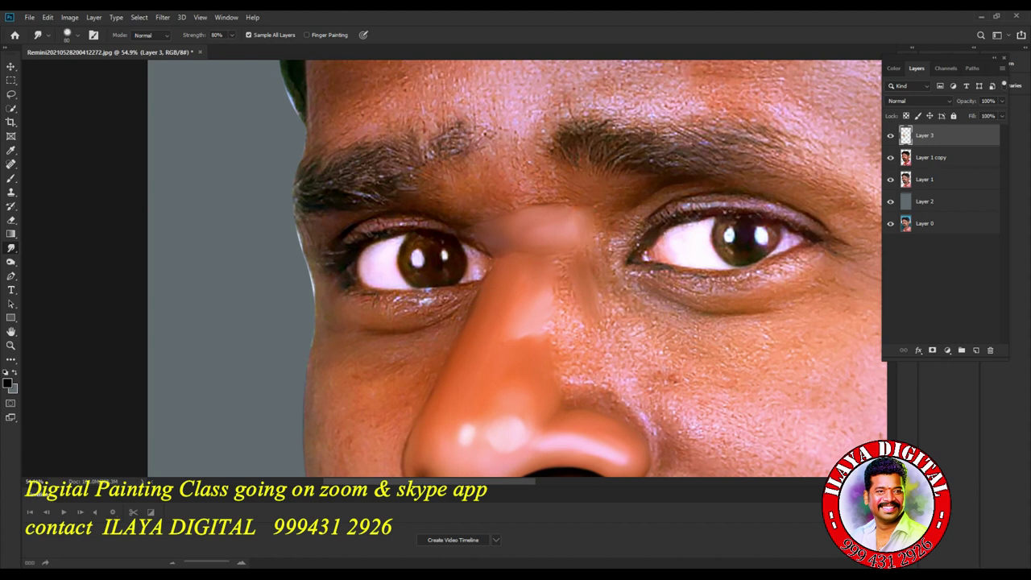
Blend the far side of the nose bridge down to the large nostril's wing with a 125 px smudge brush, then a smaller one.
key(bracketright)
key(bracketright)
key(bracketright)
key(bracketleft)
key(bracketleft)
mouse_move(567, 363)
mouse_down()
mouse_move(601, 369)
mouse_move(584, 379)
mouse_up()
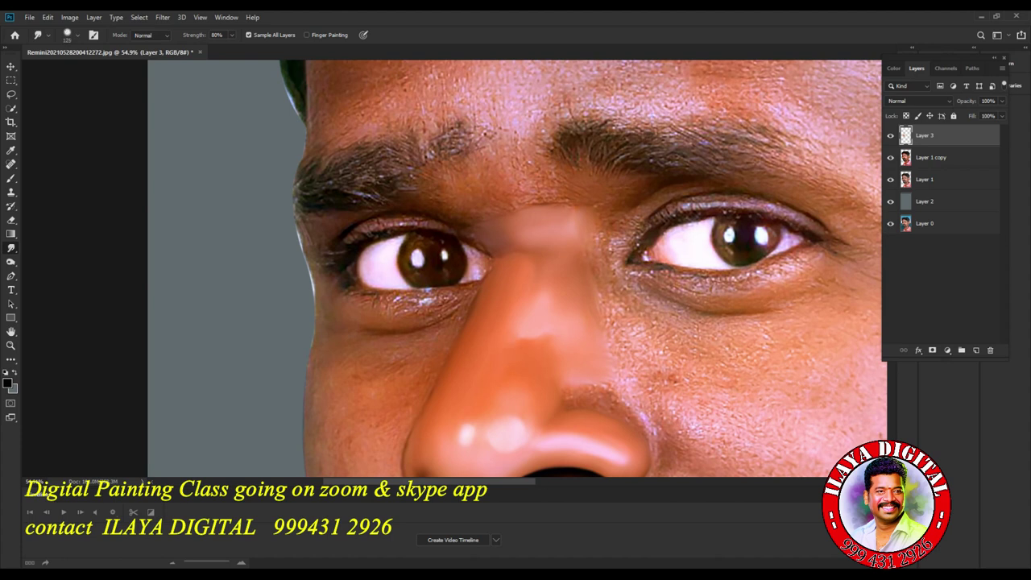
drag(564, 380, 522, 240)
key(bracketleft)
key(bracketleft)
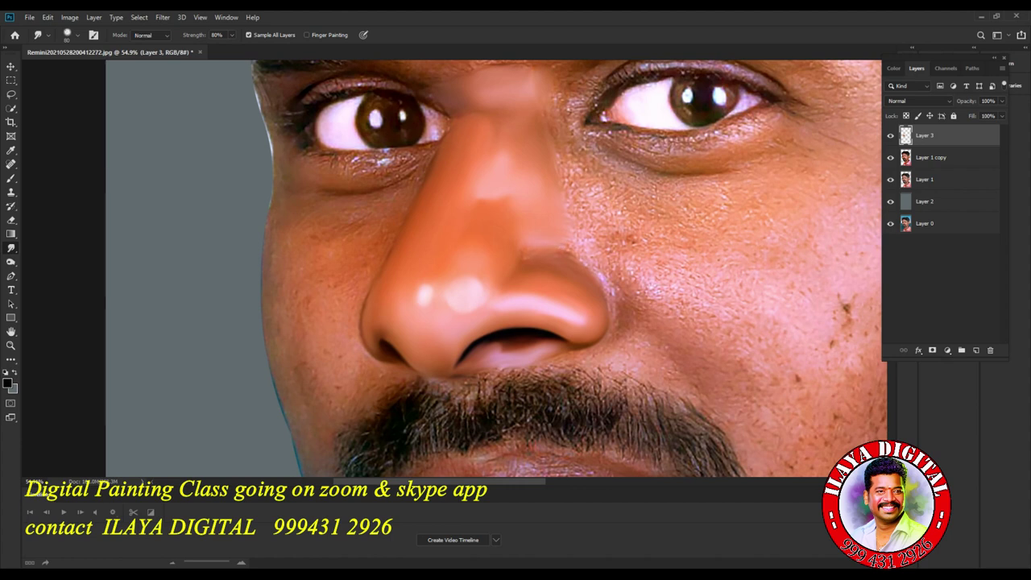
Smooth the upper edge of the large nostril's wing and the crease running from it toward the moustache corner, varying the smudge brush size.
key(bracketright)
key(bracketright)
key(bracketleft)
key(bracketright)
key(bracketleft)
key(bracketright)
key(bracketright)
key(bracketright)
key(bracketleft)
key(bracketleft)
key(bracketleft)
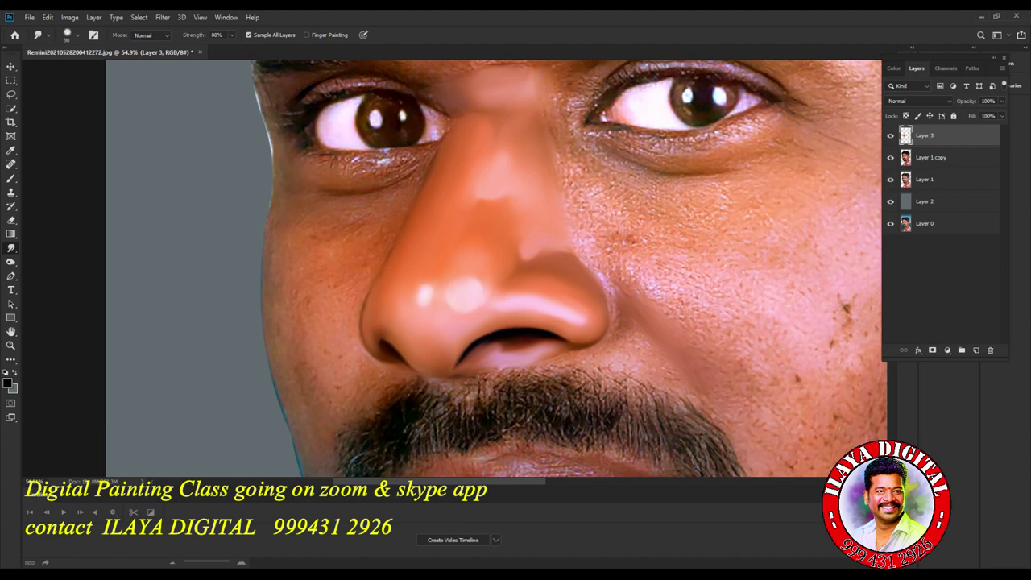
key(bracketright)
Smudge the outer cheek smooth from the cheekbone highlight down to the beard line with 250 to 300 px brushes.
scroll(703, 319, down, 5)
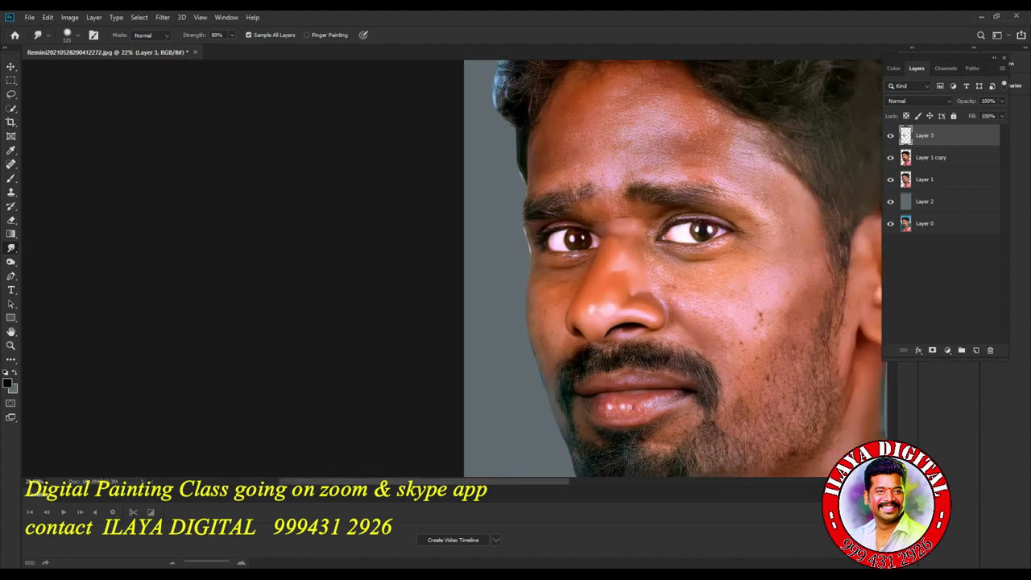
scroll(700, 324, up, 5)
drag(699, 324, 453, 320)
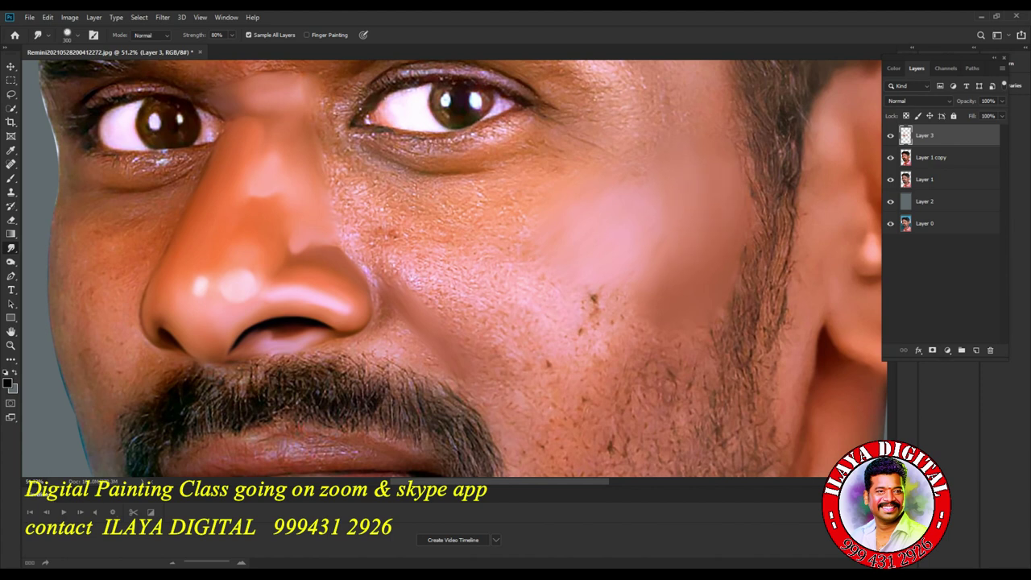
drag(691, 300, 666, 377)
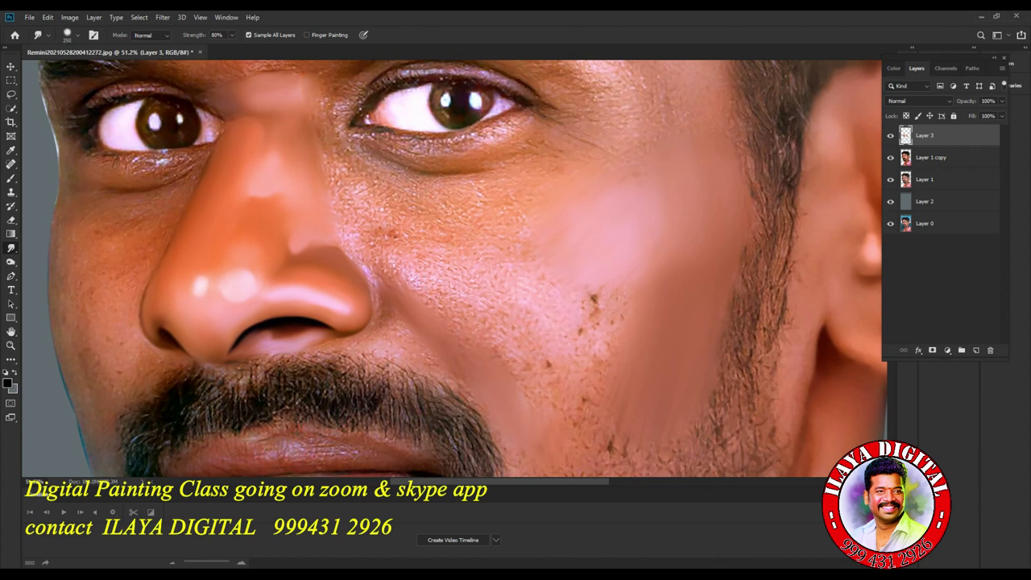
drag(604, 445, 636, 455)
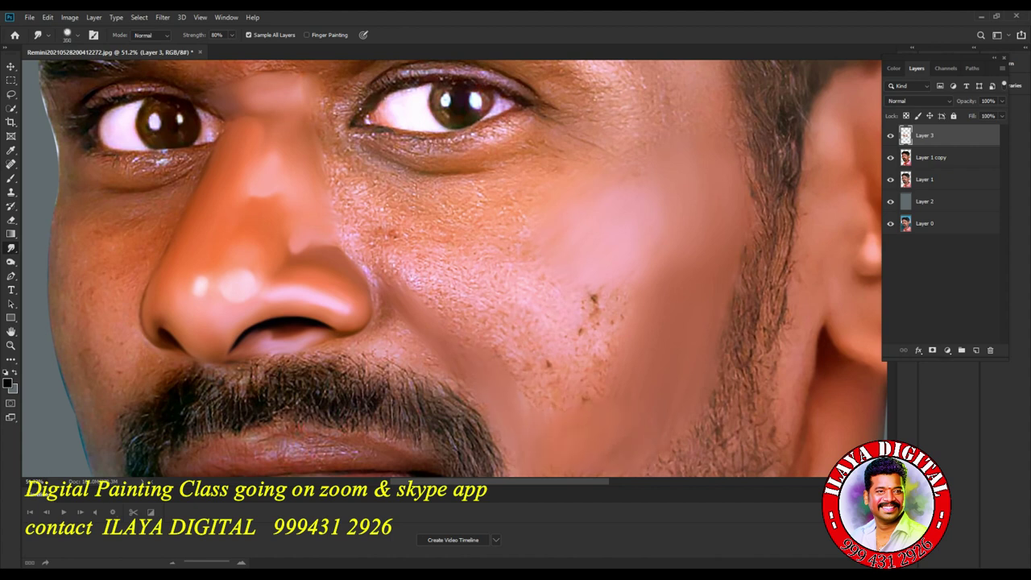
Smudge out the dark spots in the middle of the cheek and soften the upper edge of the crease beside the nose.
drag(589, 404, 619, 332)
drag(506, 363, 535, 400)
mouse_move(579, 334)
mouse_down()
mouse_move(614, 290)
mouse_move(593, 298)
mouse_up()
key(bracketright)
key(bracketright)
key(bracketright)
mouse_move(429, 296)
mouse_down()
mouse_move(440, 288)
mouse_move(395, 268)
mouse_up()
Smooth the textured inner cheek above the crease with a 175 px smudge brush, and blend away the remaining dark streak on mid-cheek.
key(bracketleft)
key(bracketleft)
key(bracketleft)
key(bracketleft)
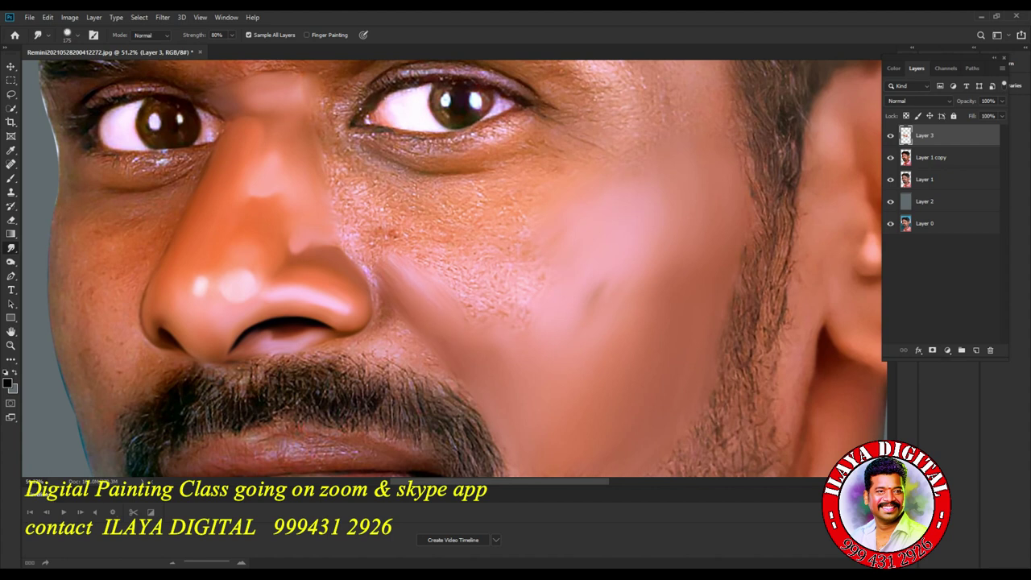
drag(439, 258, 506, 314)
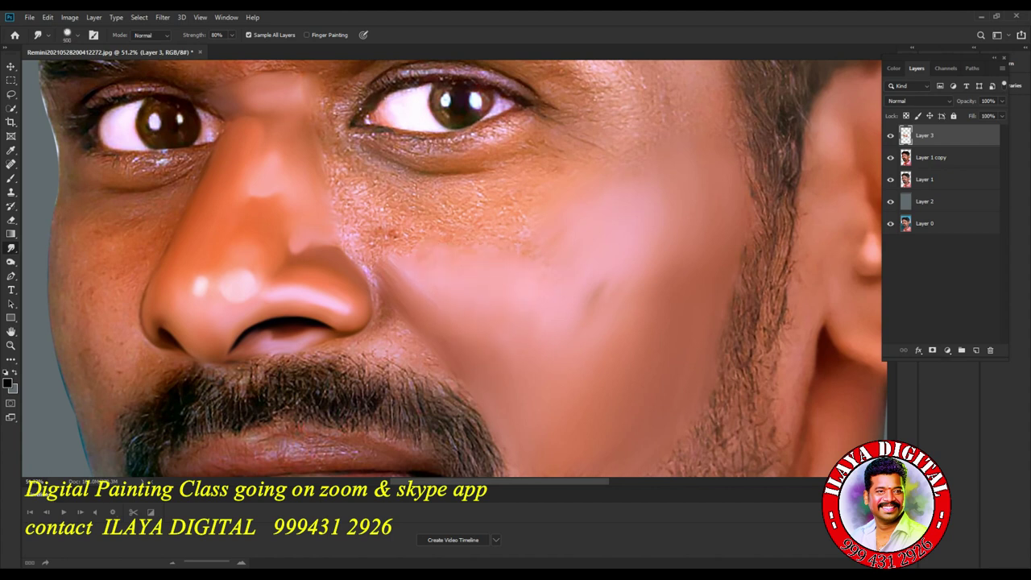
drag(588, 303, 600, 286)
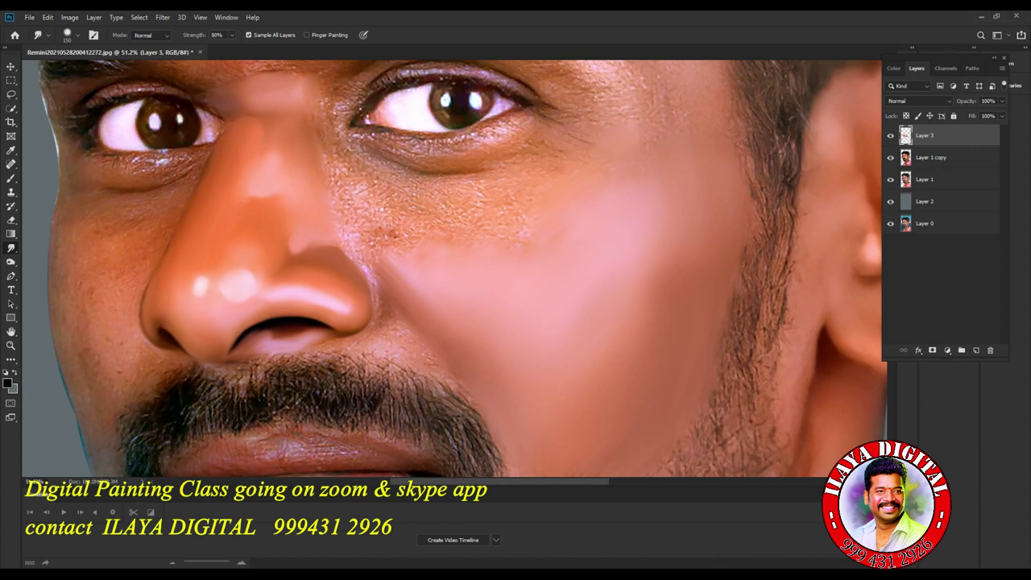
Blend the upper cheek below the eye into the cheek highlight with a 200 px smudge brush.
key(bracketleft)
key(bracketleft)
key(bracketright)
key(bracketright)
key(bracketright)
drag(448, 198, 493, 218)
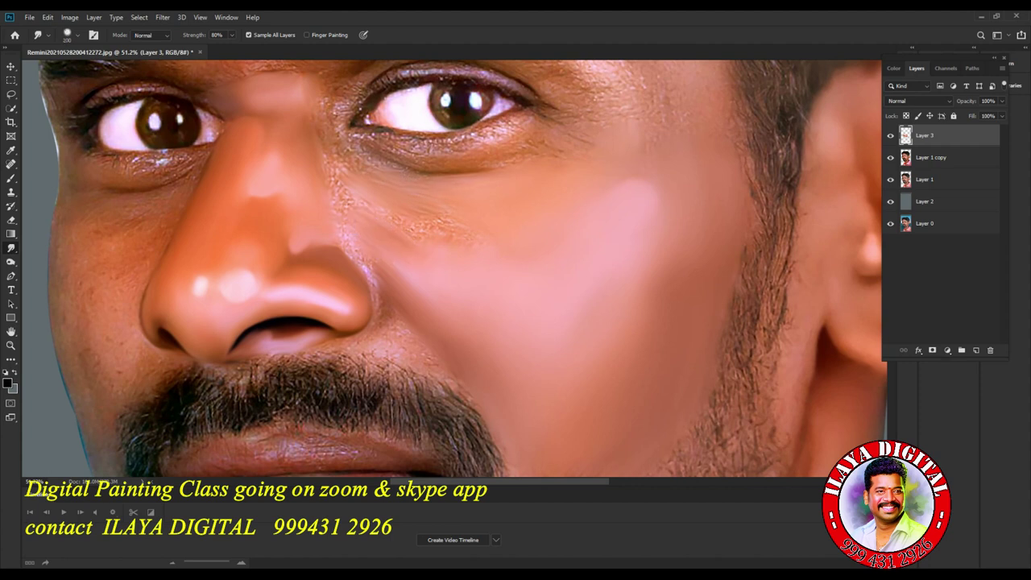
drag(412, 224, 477, 235)
key(bracketleft)
key(bracketleft)
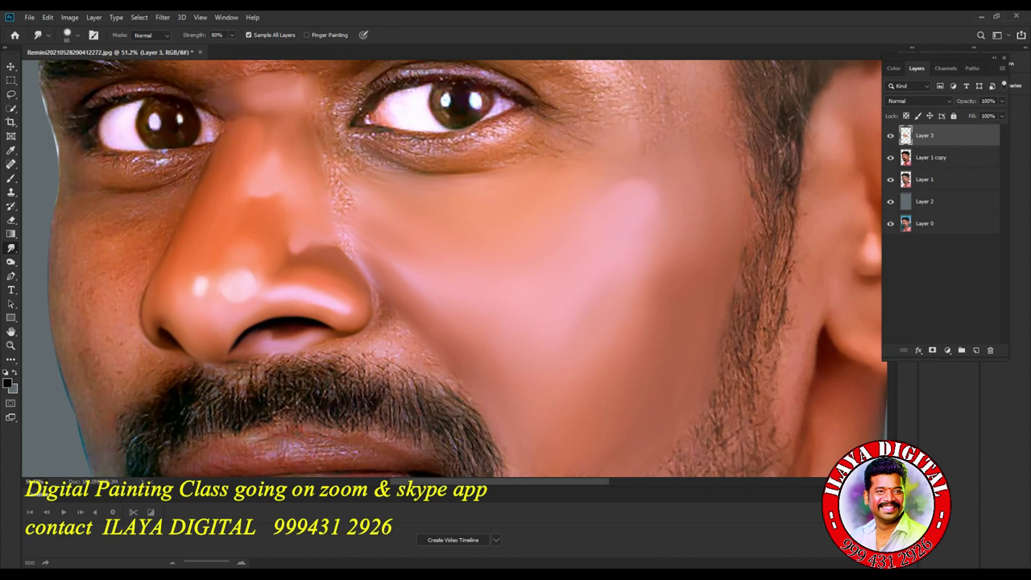
Smooth the remaining textured skin between the side of the nose and the inner eye corner, using smudge brushes up to 175 px.
key(bracketright)
key(bracketright)
key(bracketleft)
key(bracketright)
key(bracketright)
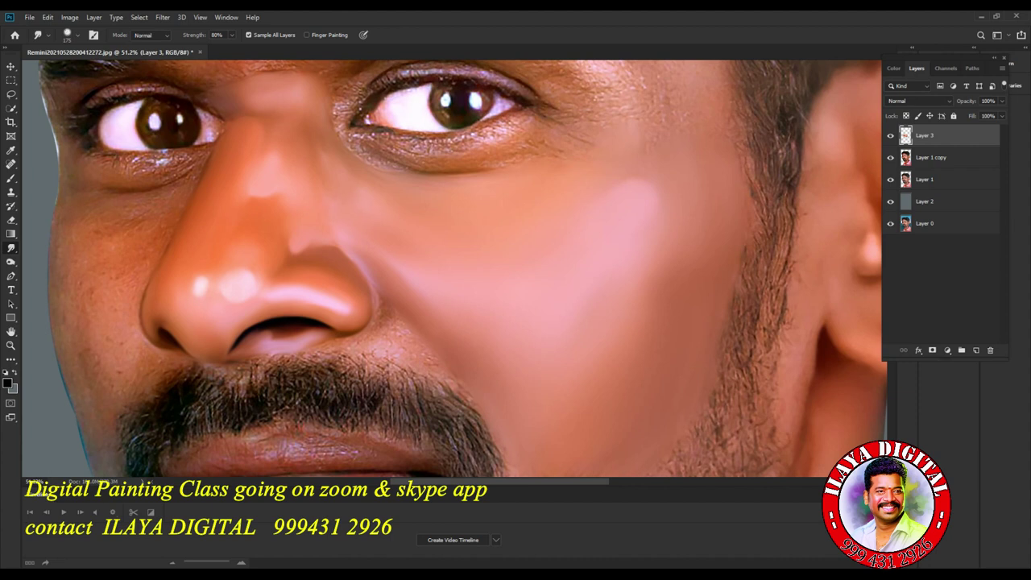
Try darkening the smudged skin on Layer 3 with Levels, raising the black input level to 30.
scroll(637, 357, down, 7)
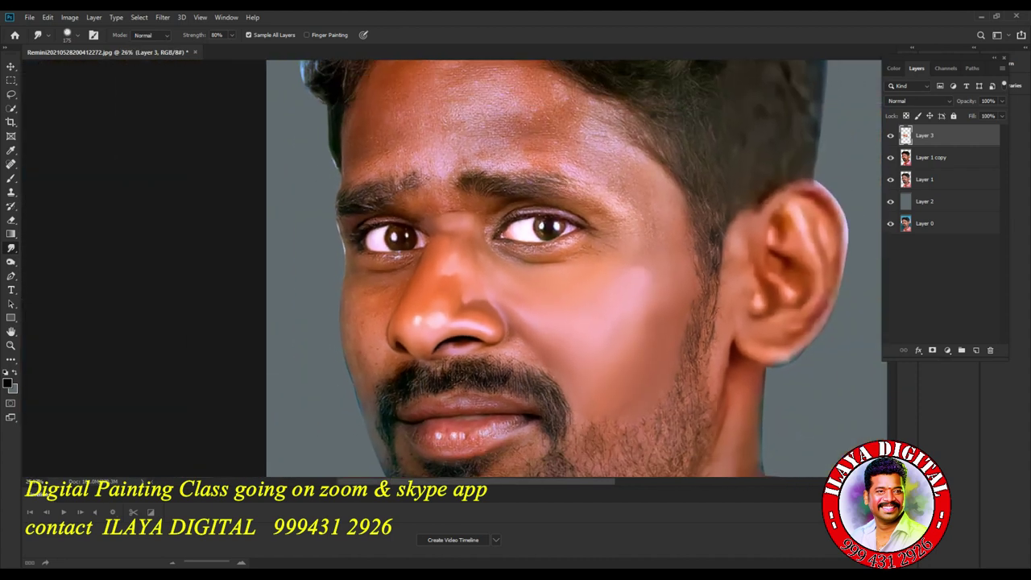
scroll(646, 377, up, 3)
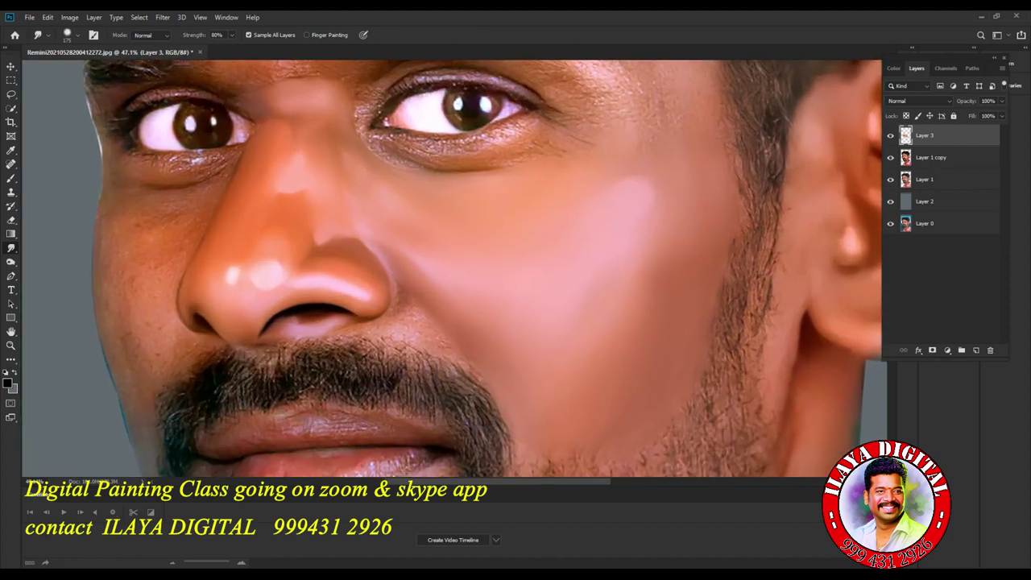
key(ctrl+l)
drag(618, 274, 635, 274)
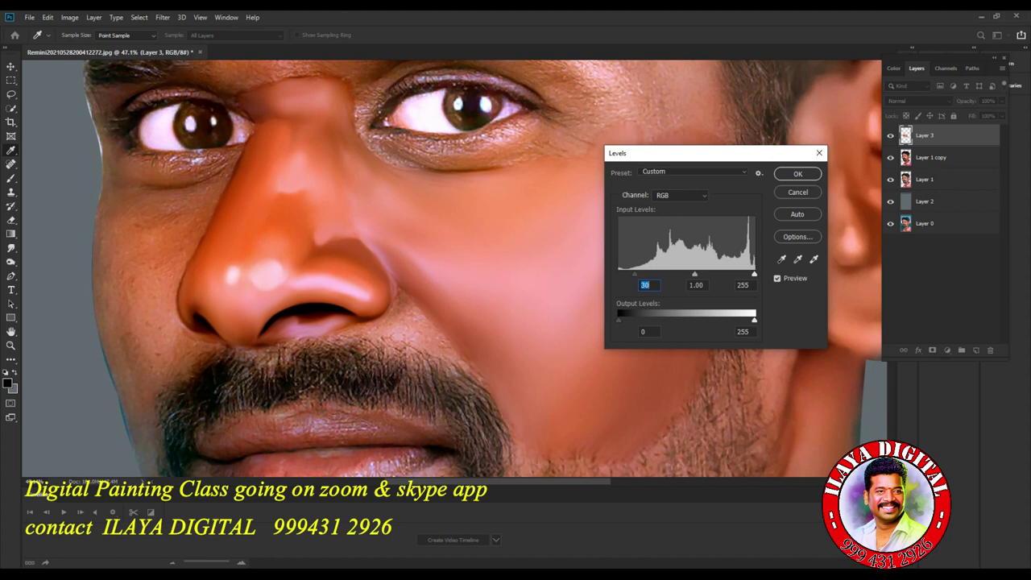
key(Return)
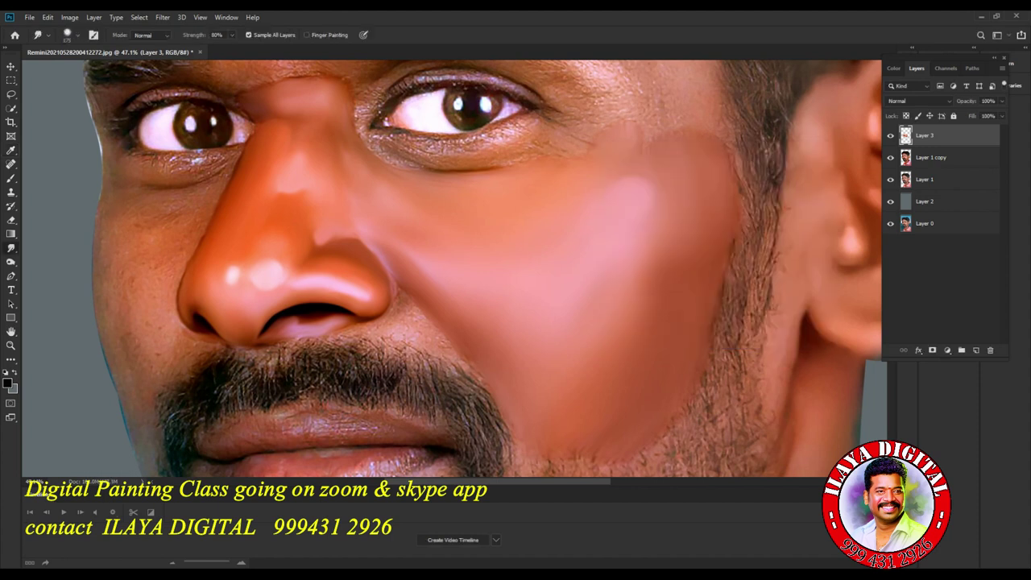
Try a Color Balance shift on Layer 3, testing -20 yellow-blue in the midtones and +38 in the highlights.
key(ctrl+b)
key(Tab)
key(Tab)
key(Down)
key(Down)
key(Down)
key(Down)
key(Down)
key(Down)
key(Down)
key(Down)
key(Down)
key(Down)
key(Down)
key(Down)
key(Down)
key(Down)
key(Down)
key(Down)
key(Down)
key(Down)
key(Down)
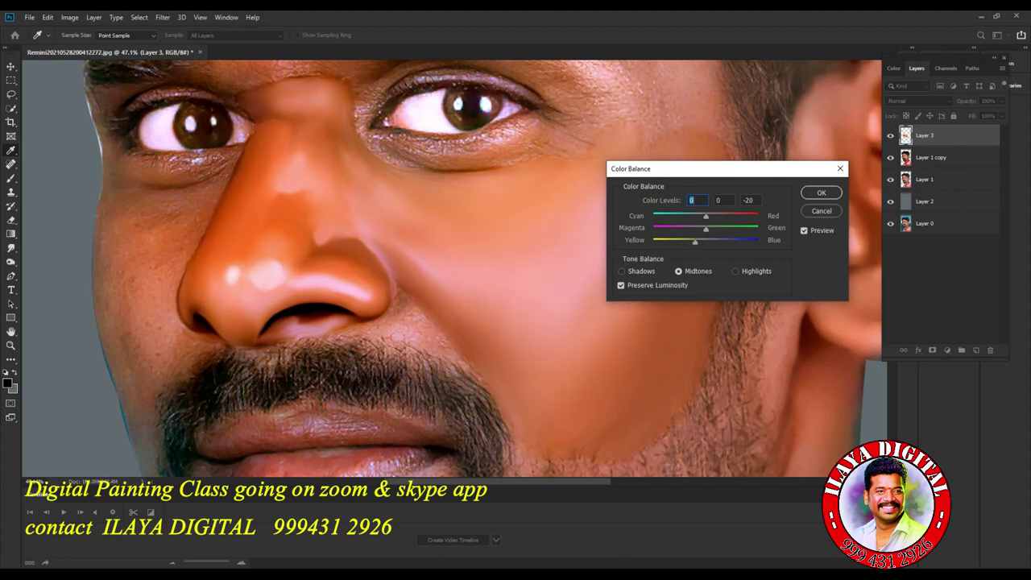
drag(706, 230, 720, 243)
click(736, 272)
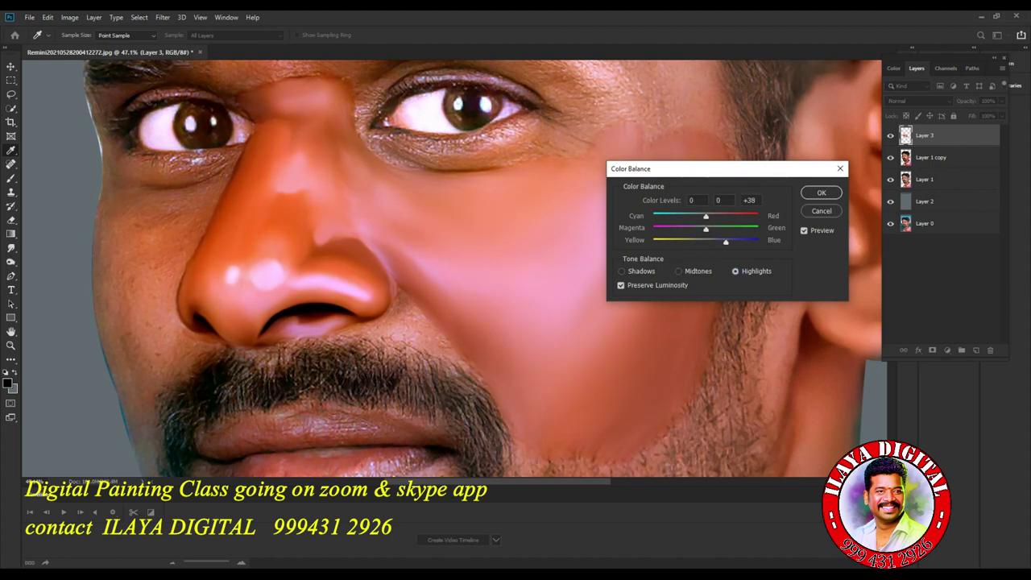
key(Return)
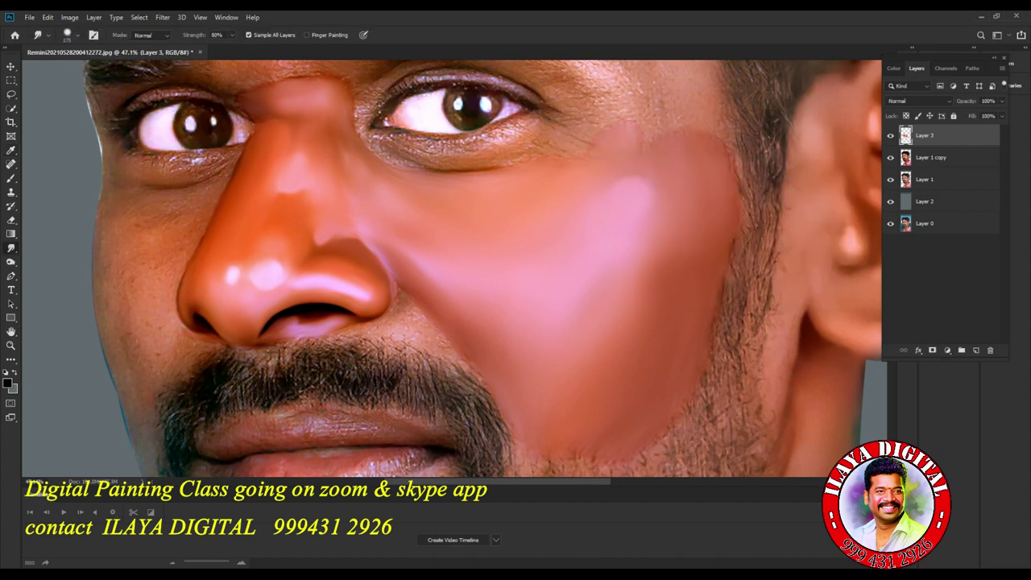
Compare the portrait with and without Layer 3 and Layer 1 copy by toggling their visibility, leaving both shown.
scroll(700, 322, down, 3)
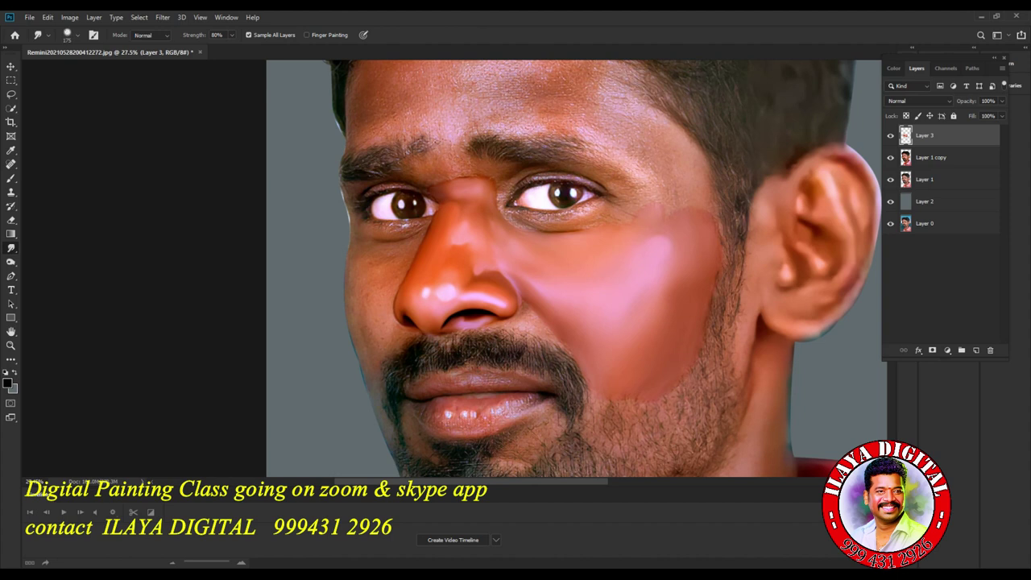
click(890, 158)
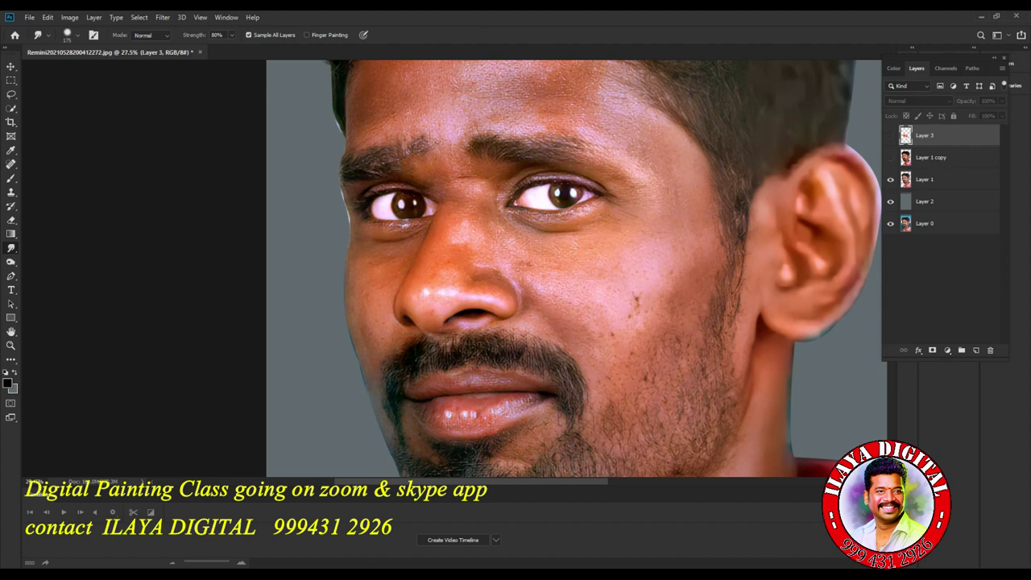
click(890, 136)
click(890, 135)
click(890, 135)
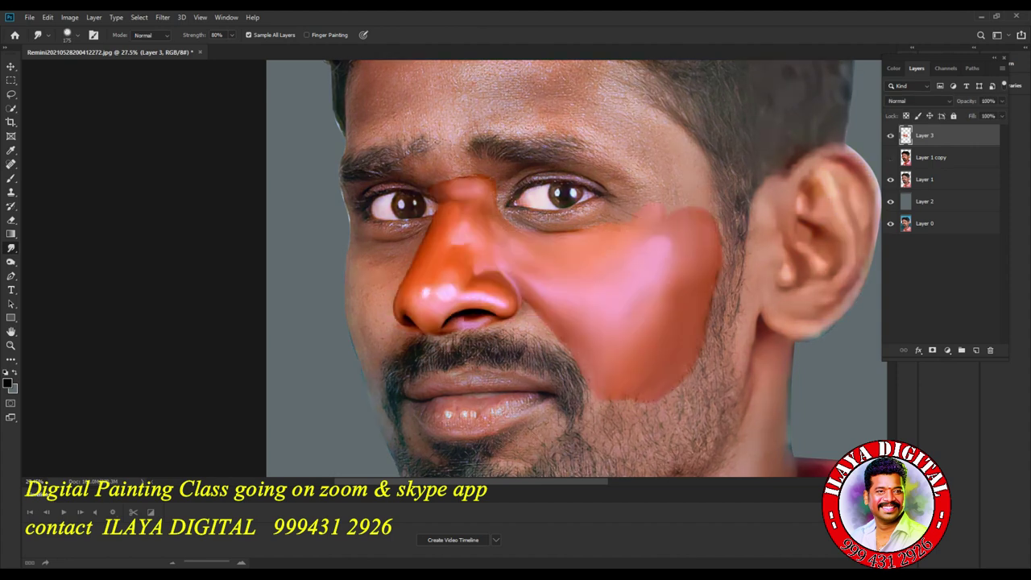
click(890, 135)
click(890, 136)
click(890, 135)
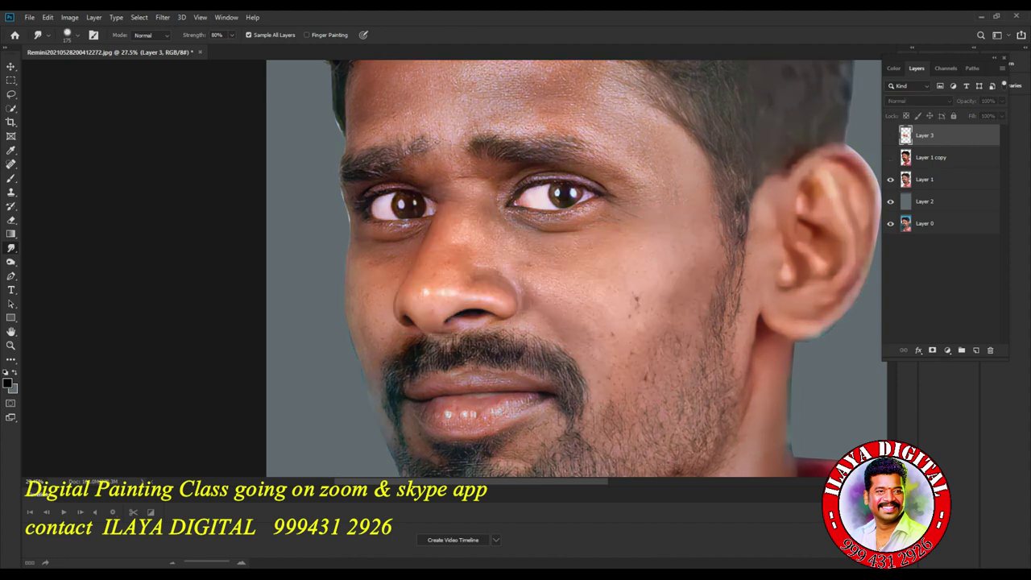
click(890, 158)
click(890, 136)
click(890, 135)
click(890, 135)
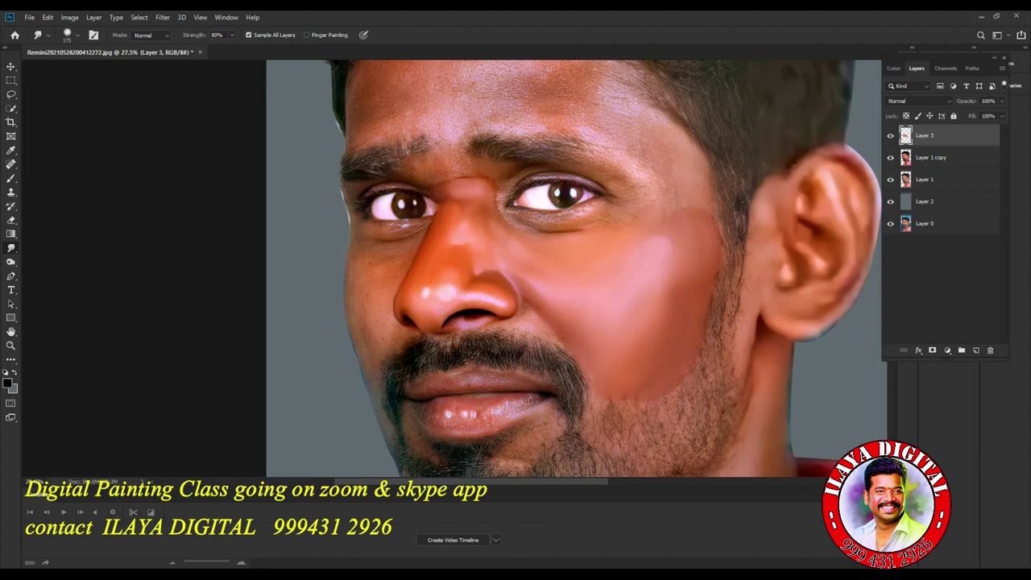
Undo the Levels and Color Balance adjustments on Layer 3.
key(ctrl+z)
mouse_move(681, 288)
mouse_down()
mouse_move(786, 288)
mouse_move(624, 289)
mouse_move(683, 288)
mouse_up()
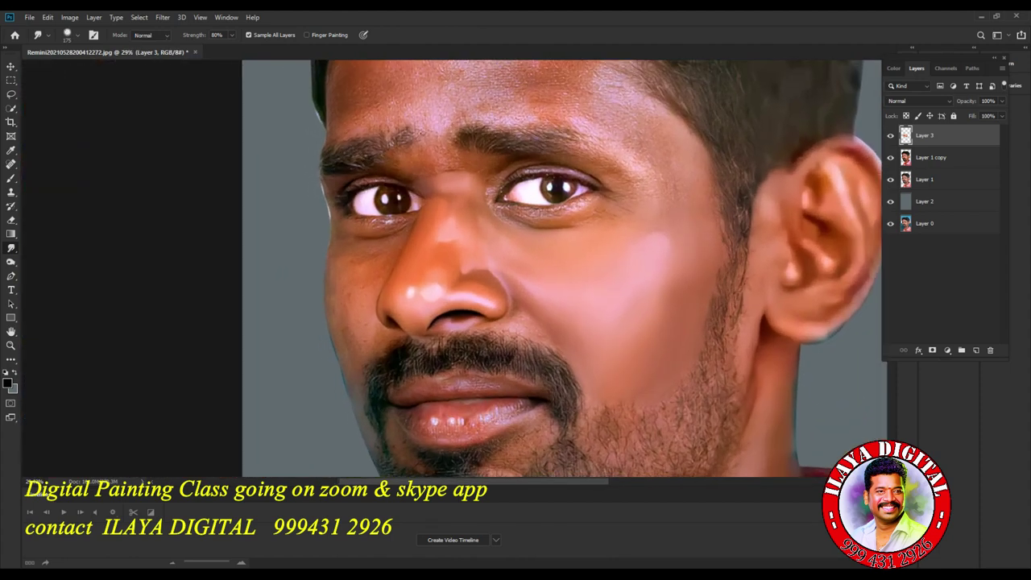